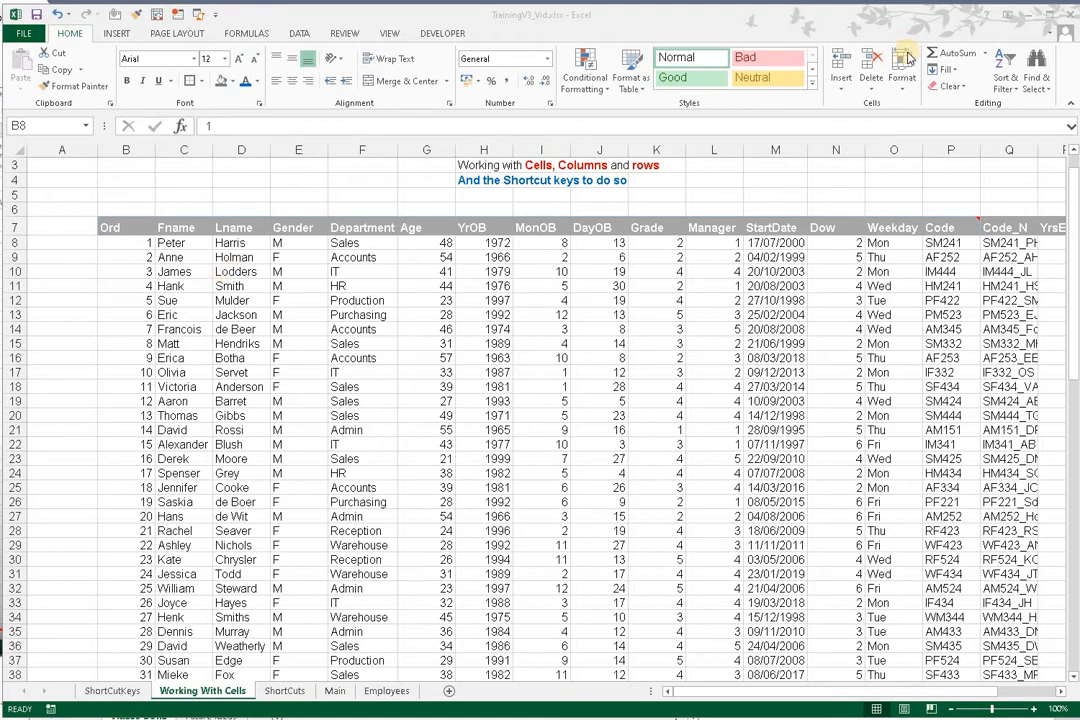
# - View the Format Cells settings for cell C10 and close them without making changes
pyautogui.click(200, 274)
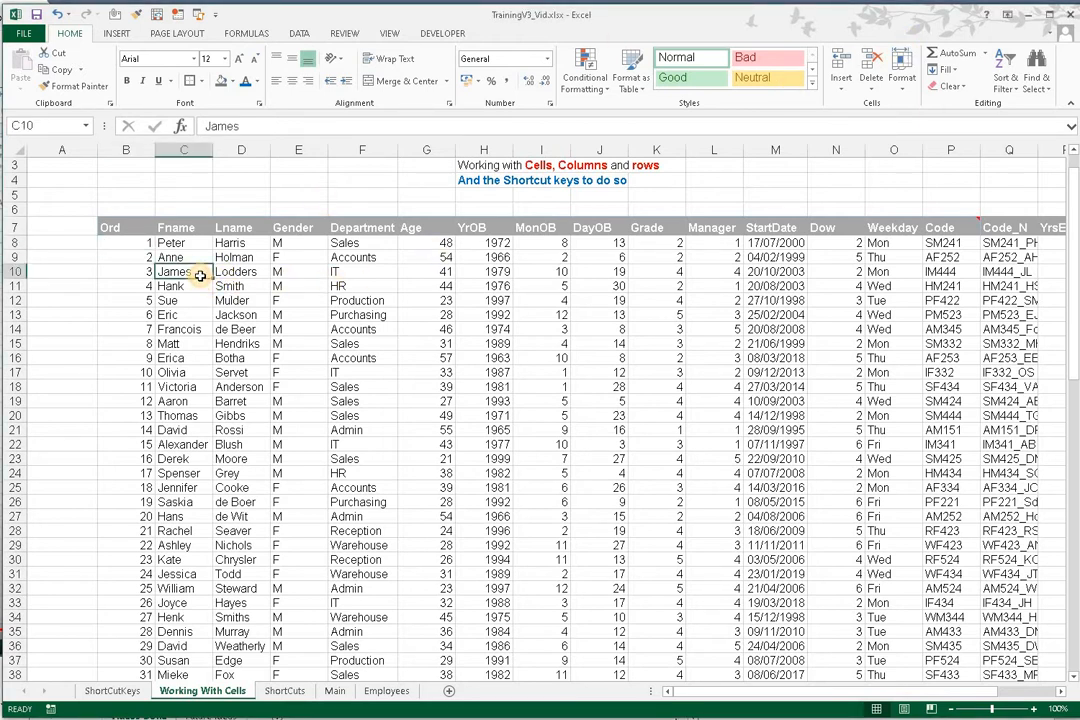
pyautogui.hotkey('ctrl', '1')
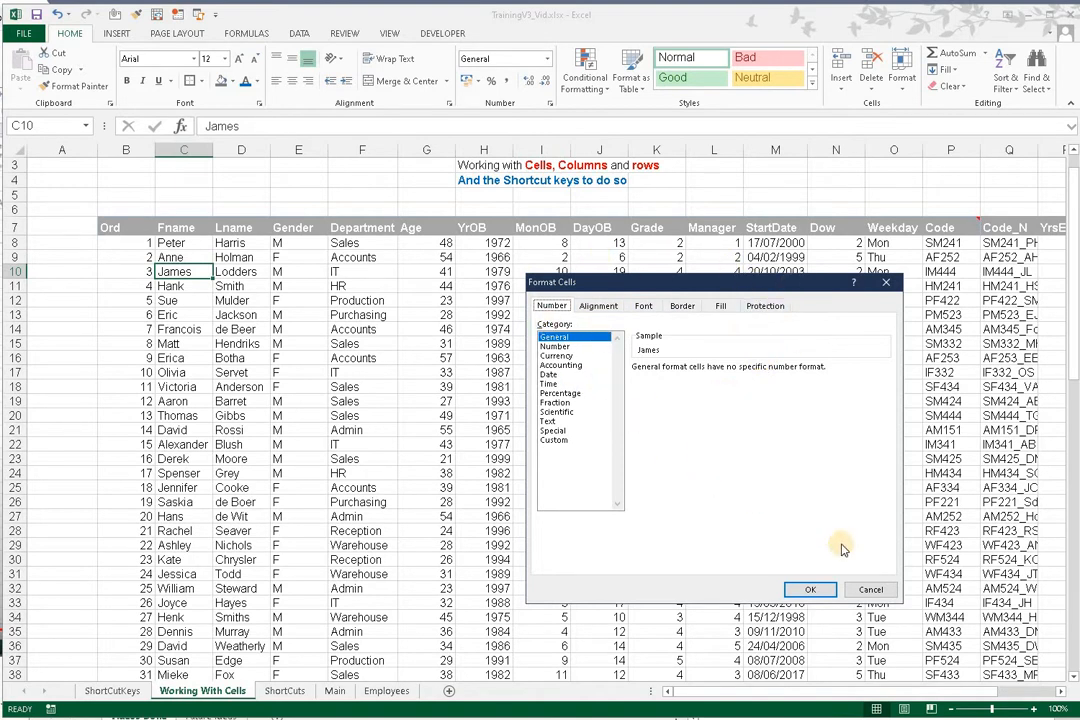
pyautogui.click(870, 589)
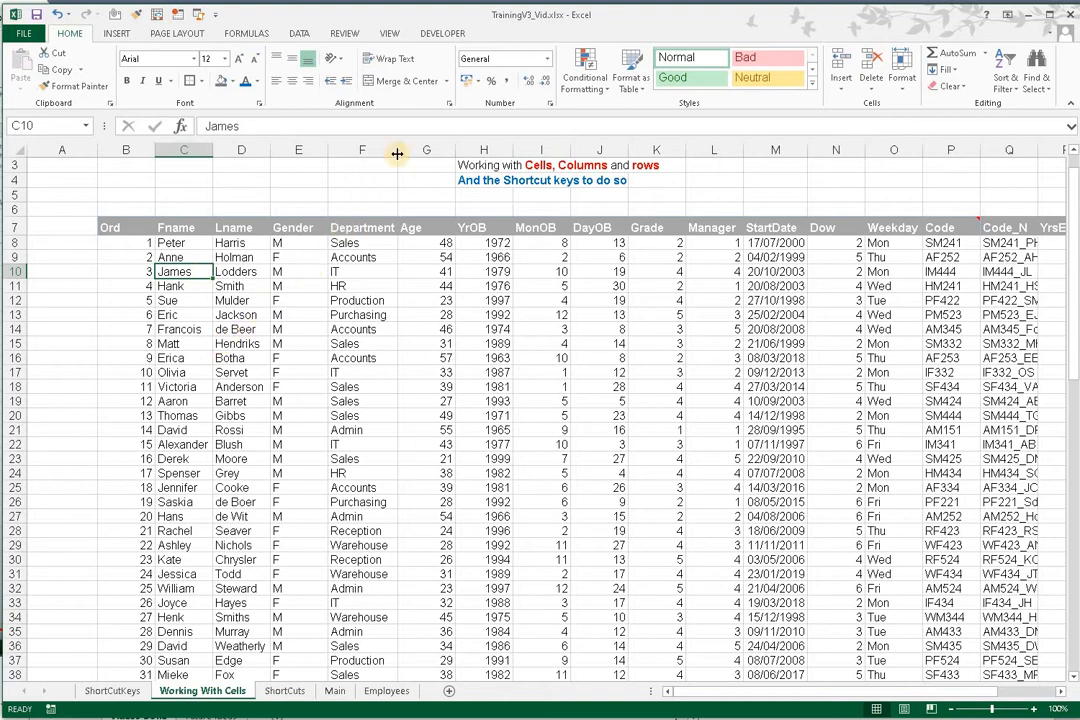
# - Resize the Department column by hand, auto-fit it to its contents, and narrow it again to a width of about 8
pyautogui.moveTo(397, 153); pyautogui.dragTo(383, 265)
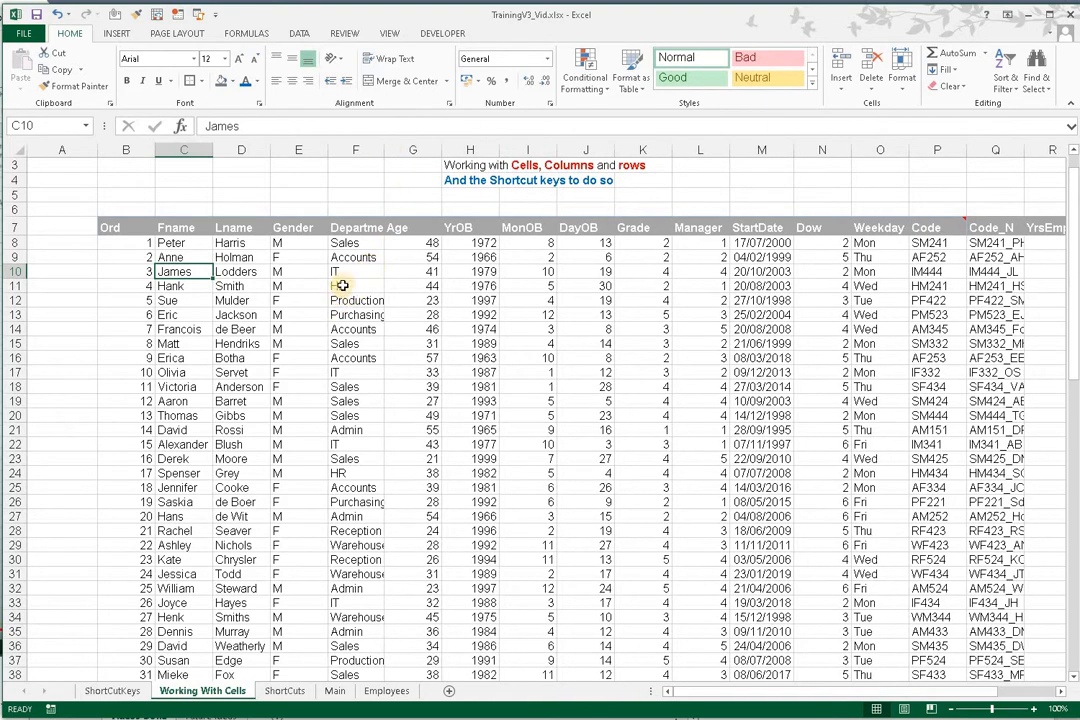
pyautogui.doubleClick(386, 149)
pyautogui.moveTo(393, 152); pyautogui.dragTo(383, 159)
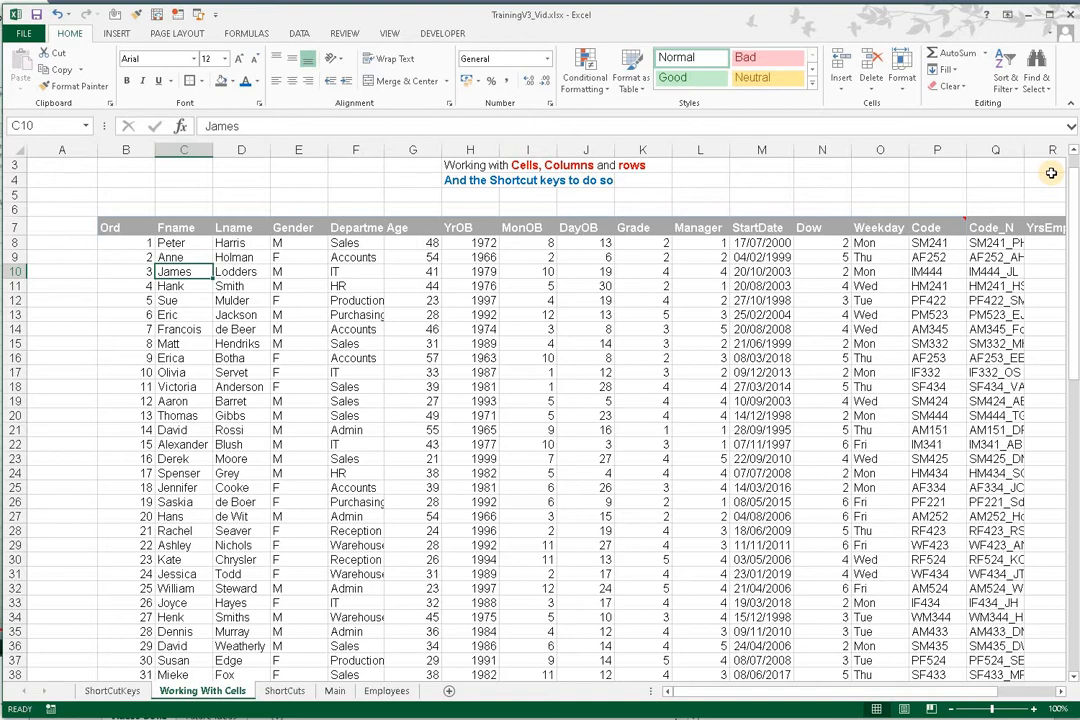
# - View the sheet's default column width setting and dismiss it without making changes
pyautogui.hotkey('alt', 'h')
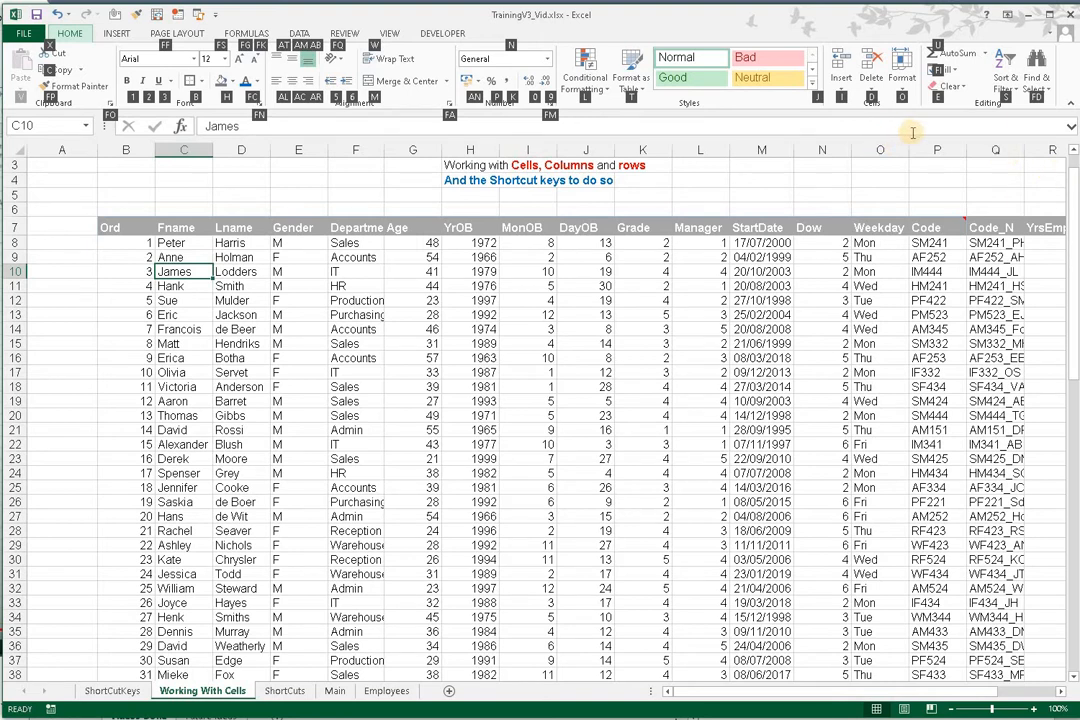
pyautogui.press('o')
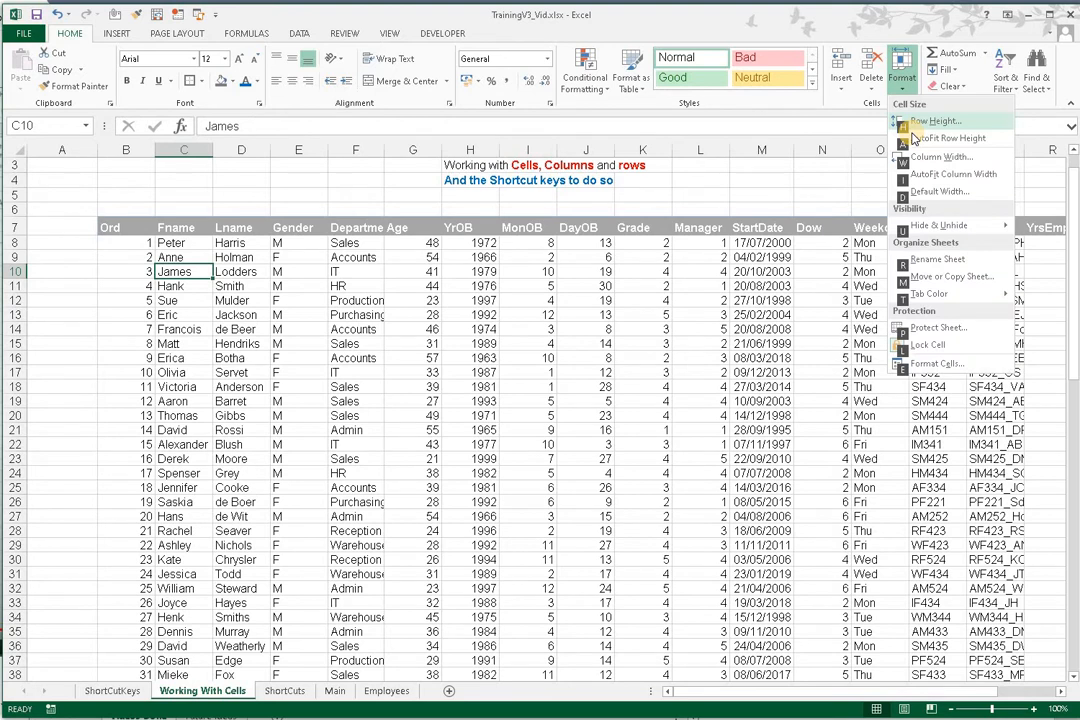
pyautogui.press('d')
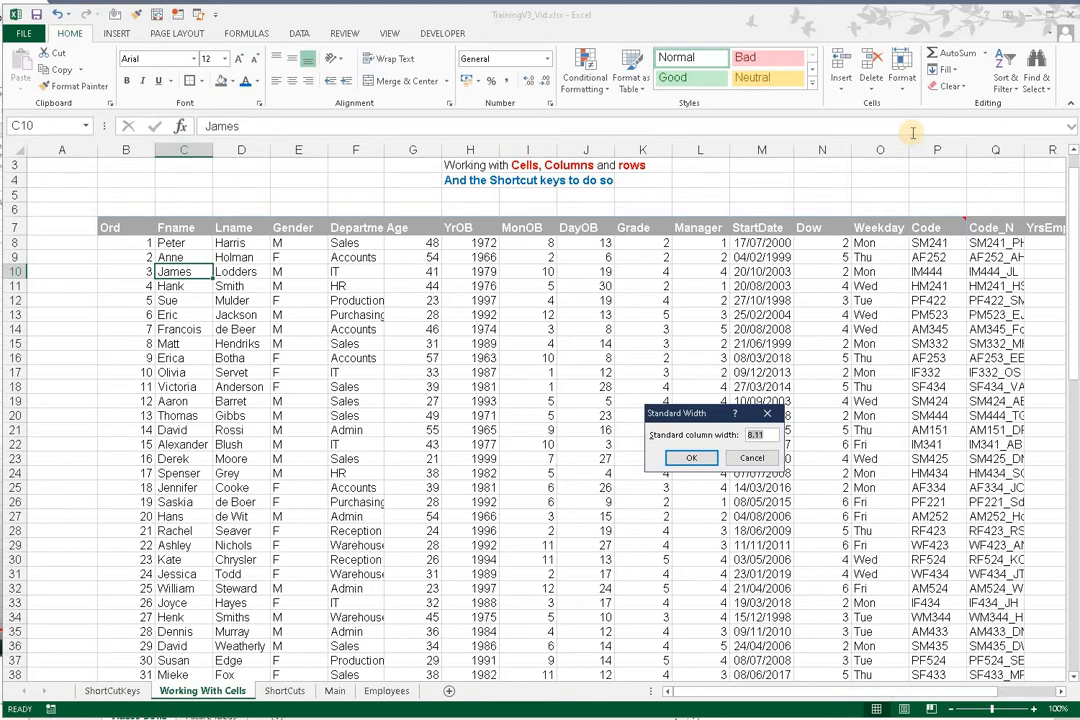
pyautogui.press('Escape')
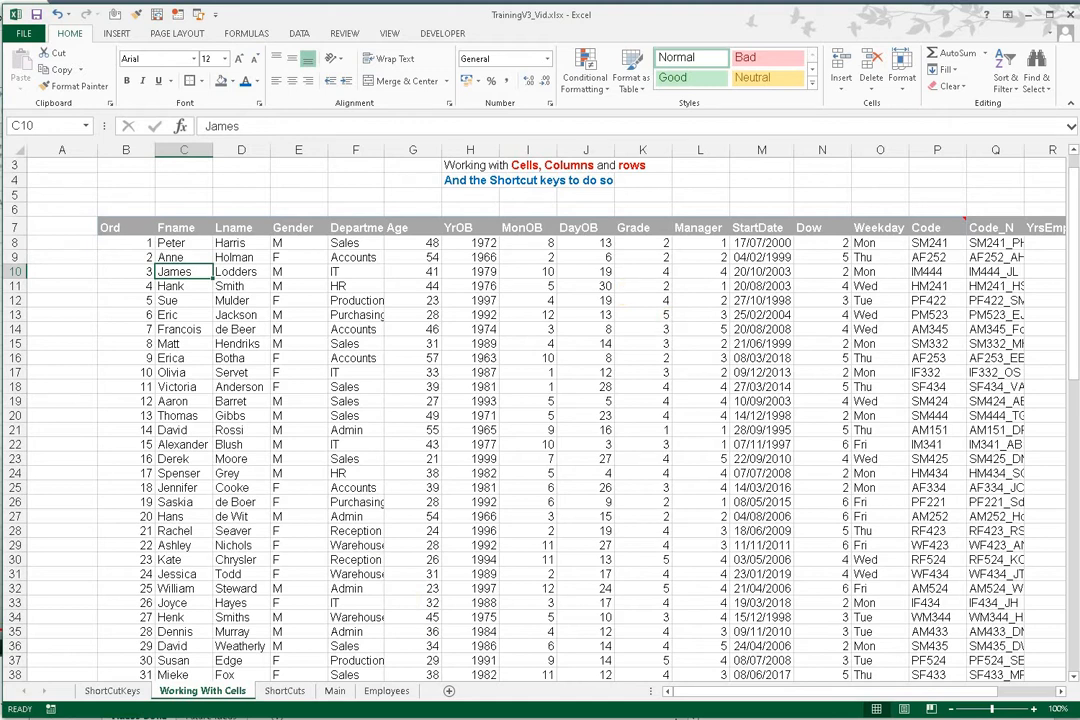
# - Select the entire Department column F and set its column width to 10
pyautogui.press('Right')
pyautogui.press('Right')
pyautogui.press('Right')
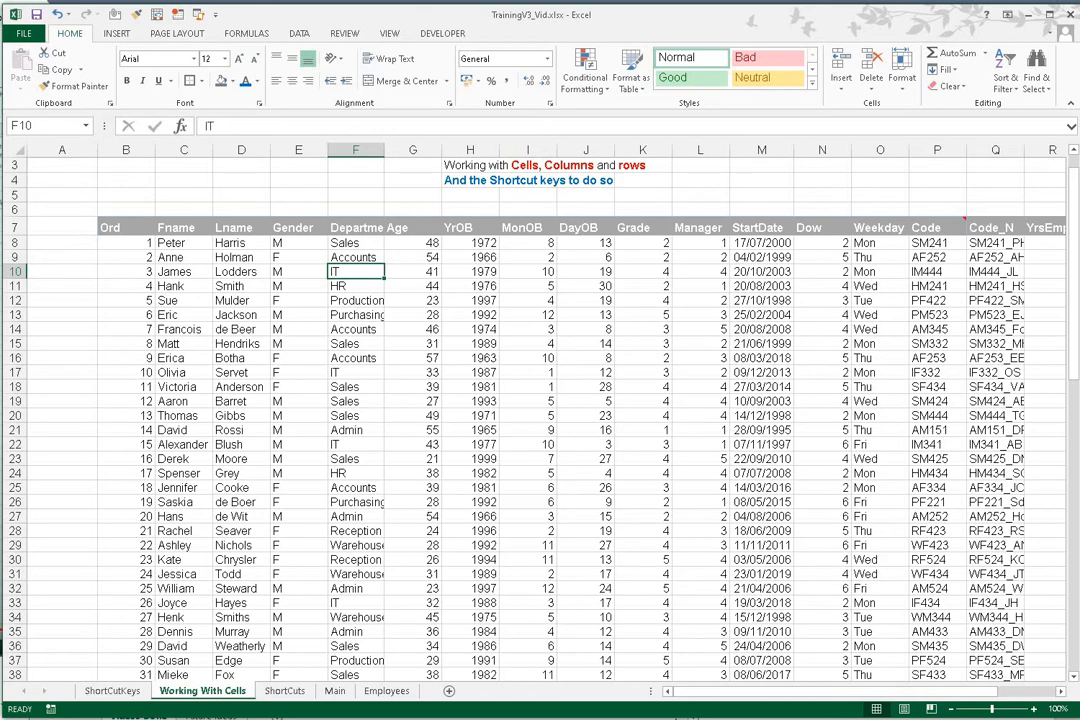
pyautogui.hotkey('ctrl', 'space')
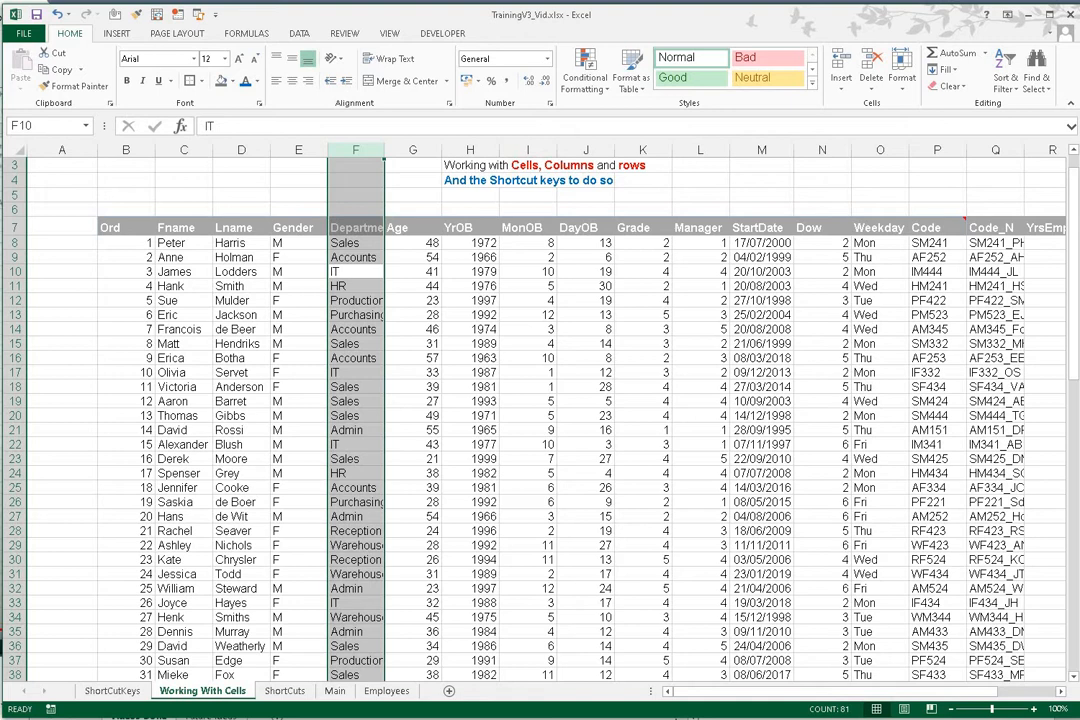
pyautogui.press('Down')
pyautogui.press('Up')
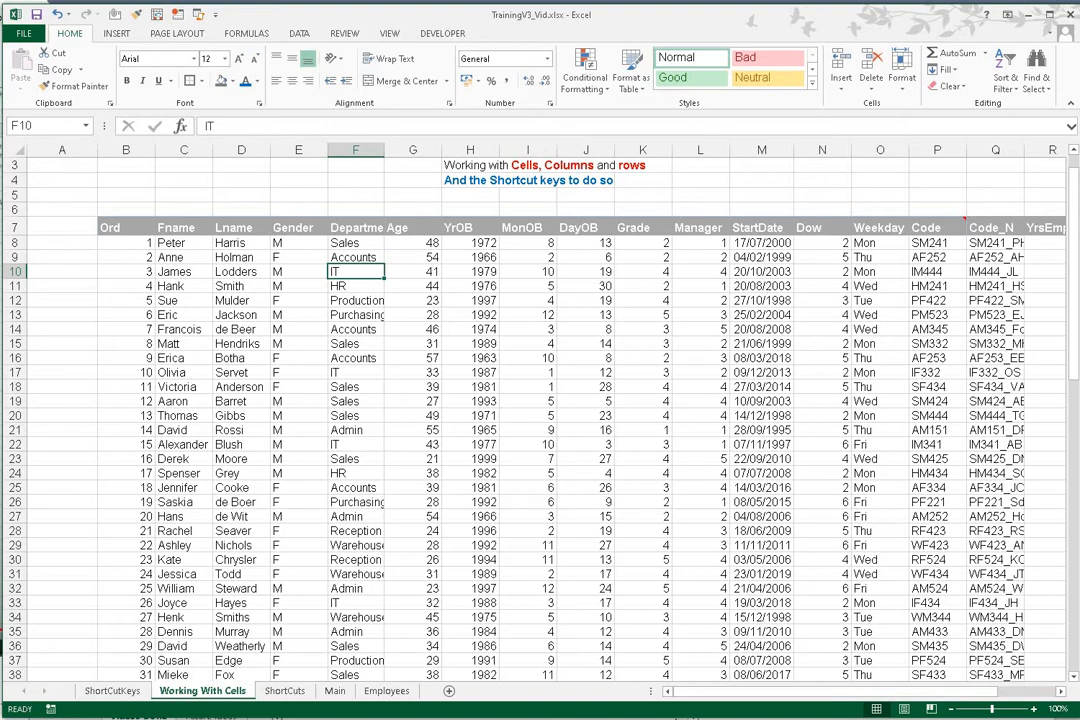
pyautogui.hotkey('ctrl', 'space')
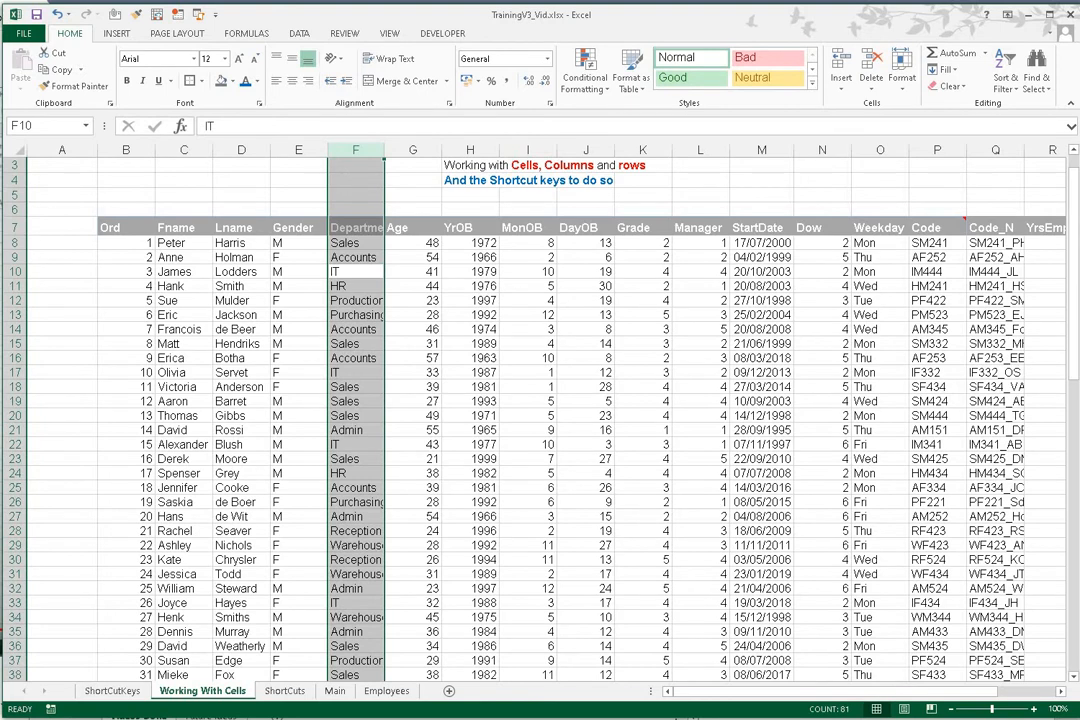
pyautogui.hotkey('alt', 'h')
pyautogui.press('o')
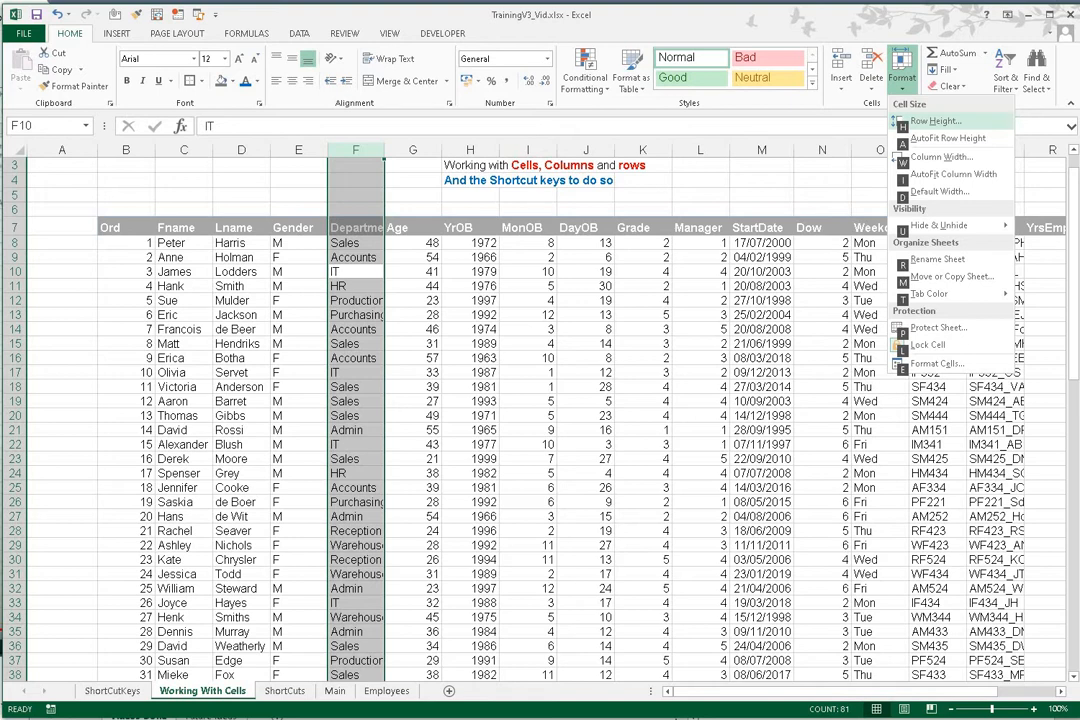
pyautogui.press('w')
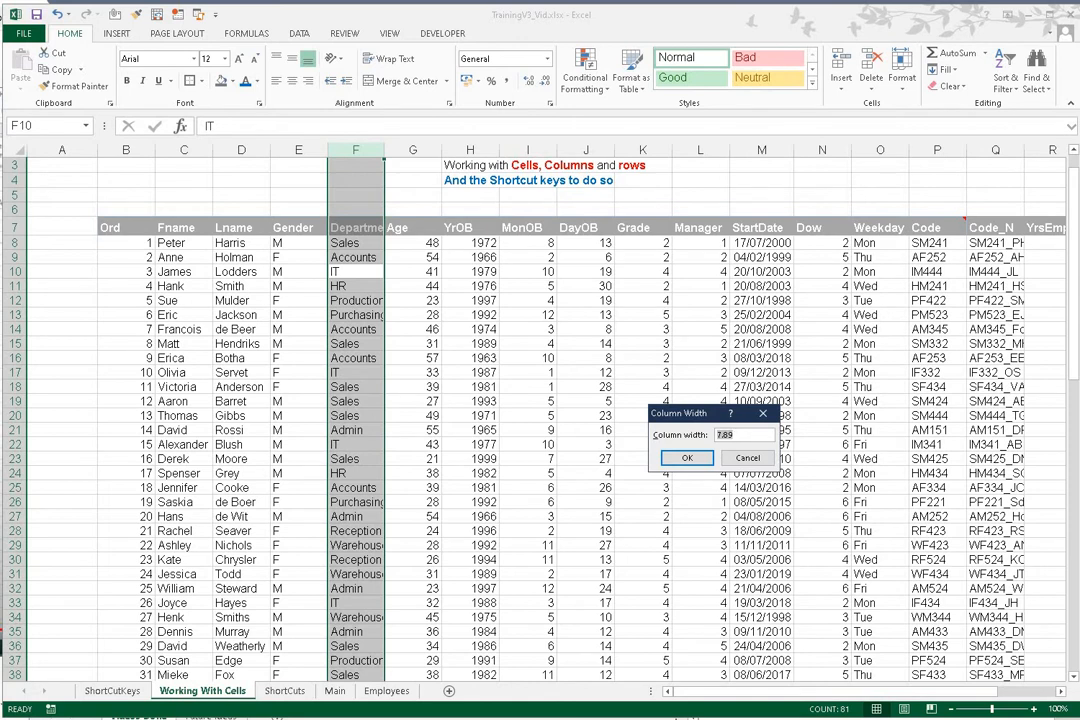
pyautogui.write('10')
pyautogui.press('Return')
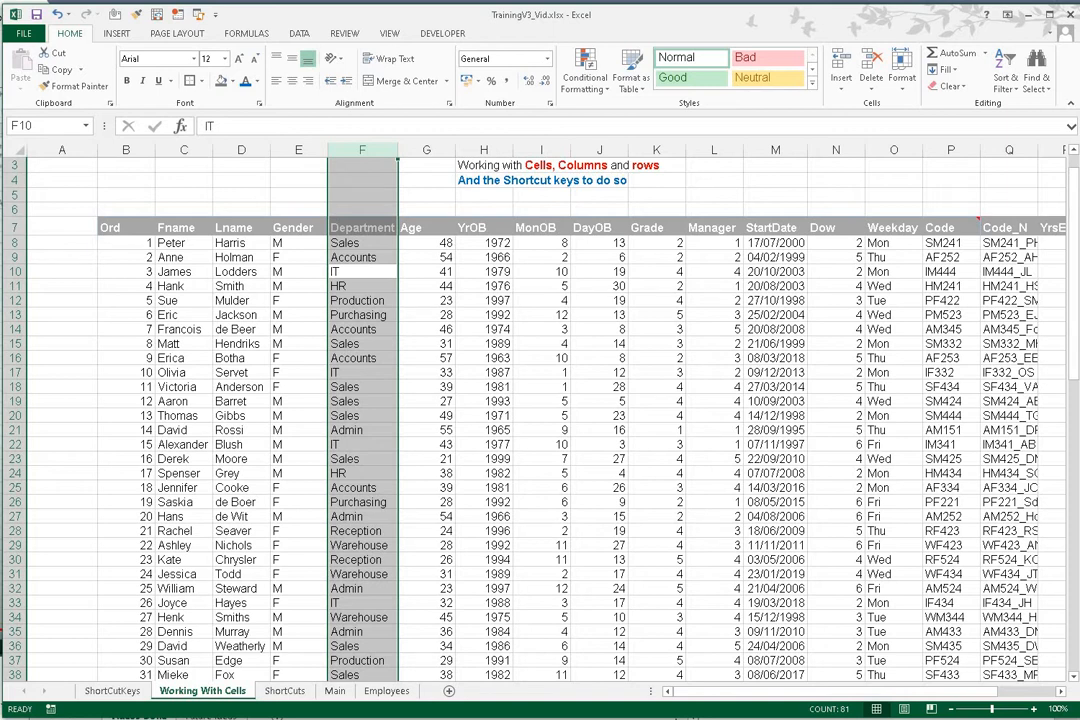
# - Select the entire header row, row 7, starting from the Ord cell in B7
pyautogui.press('Left')
pyautogui.press('Left')
pyautogui.press('Left')
pyautogui.press('Left')
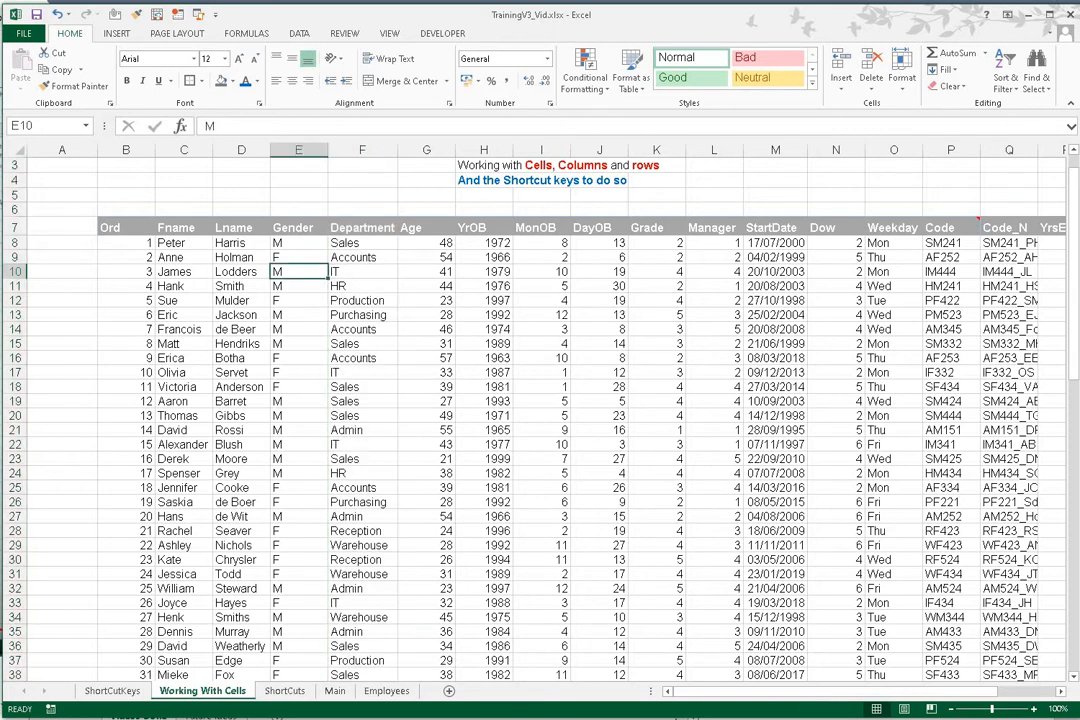
pyautogui.press('Up')
pyautogui.press('Up')
pyautogui.press('Up')
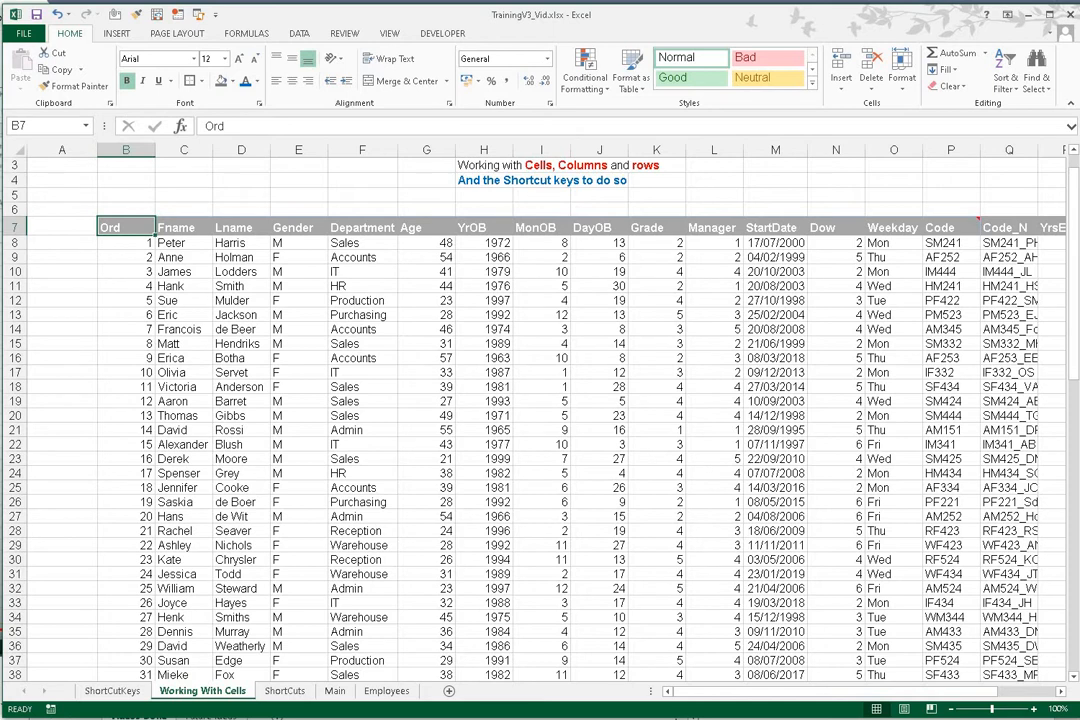
pyautogui.hotkey('shift', 'space')
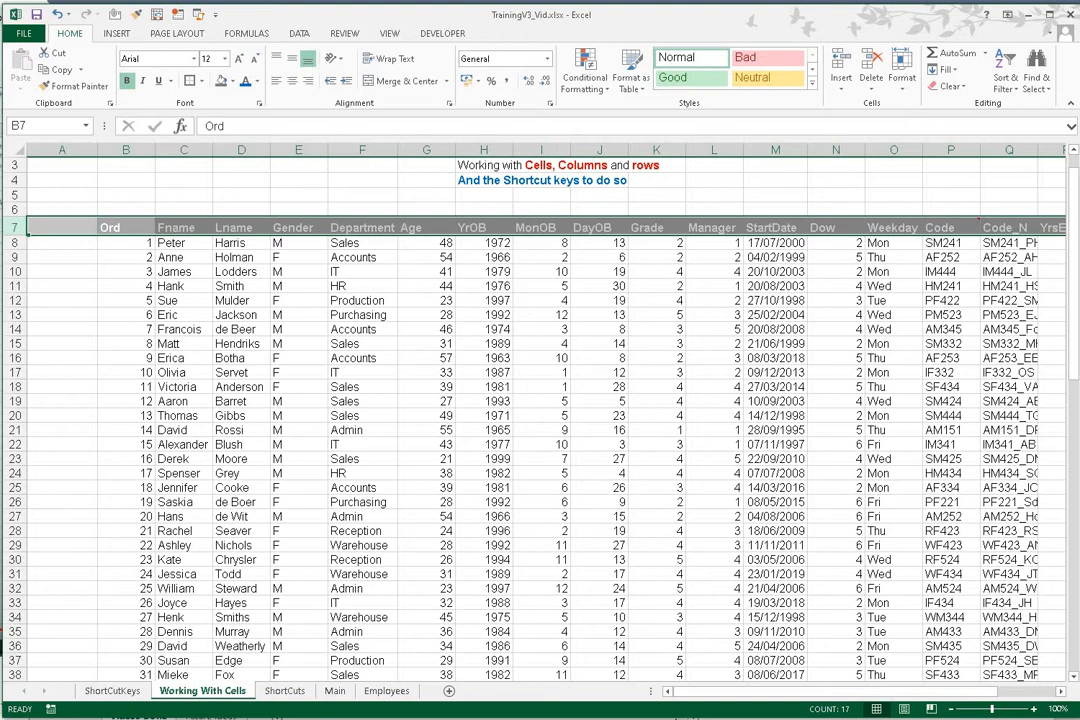
# - Set the height of header row 7 to 15
pyautogui.hotkey('alt', 'h')
pyautogui.press('o')
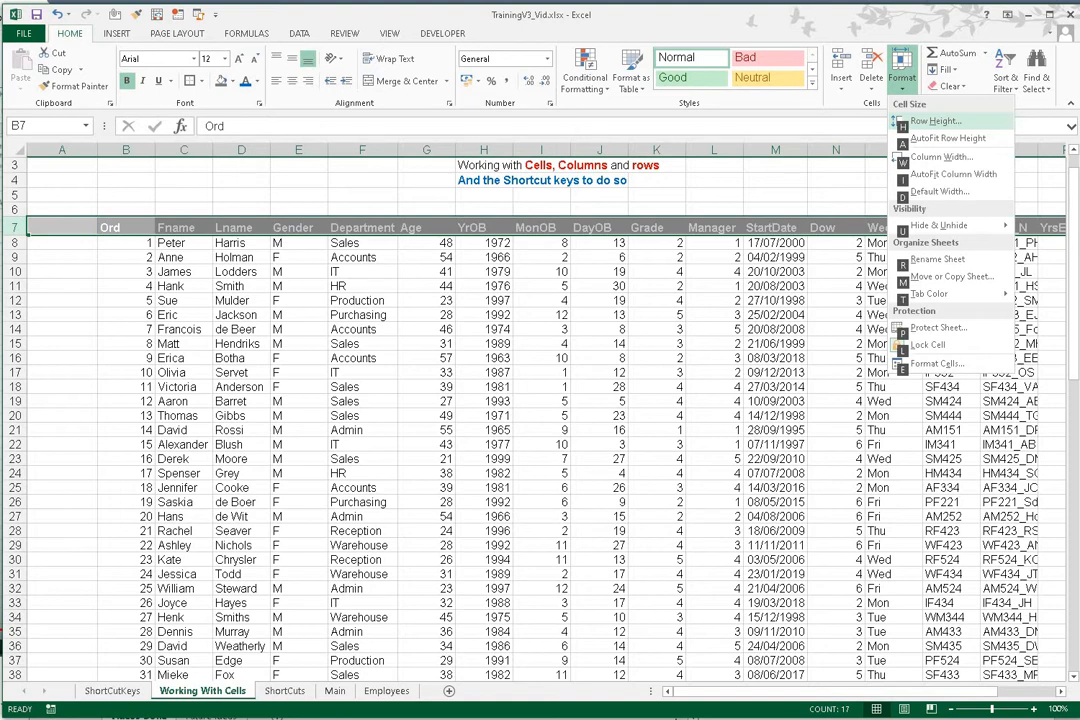
pyautogui.press('h')
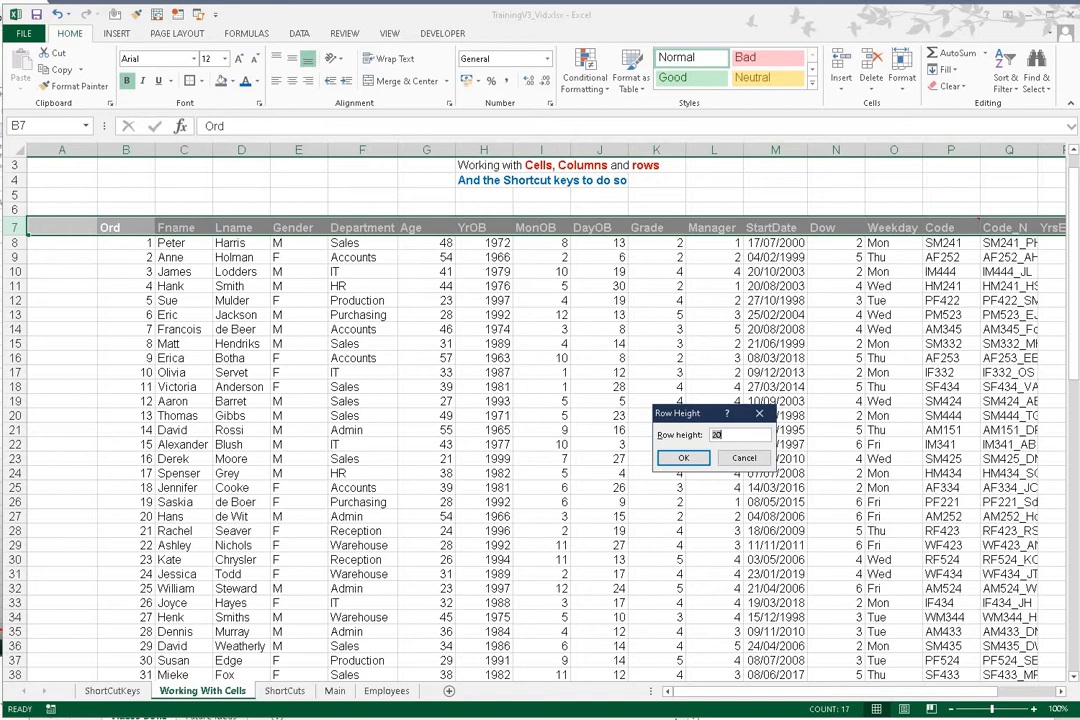
pyautogui.press('Return')
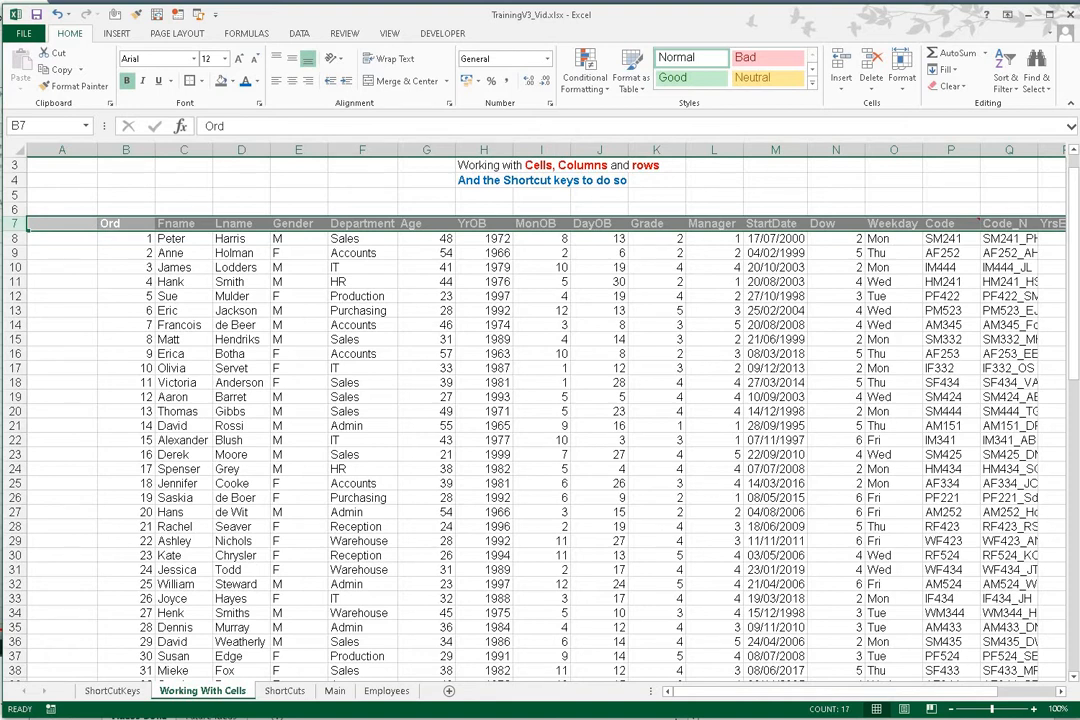
# - Set the height of header row 7 to 25
pyautogui.hotkey('alt', 'h')
pyautogui.press('o')
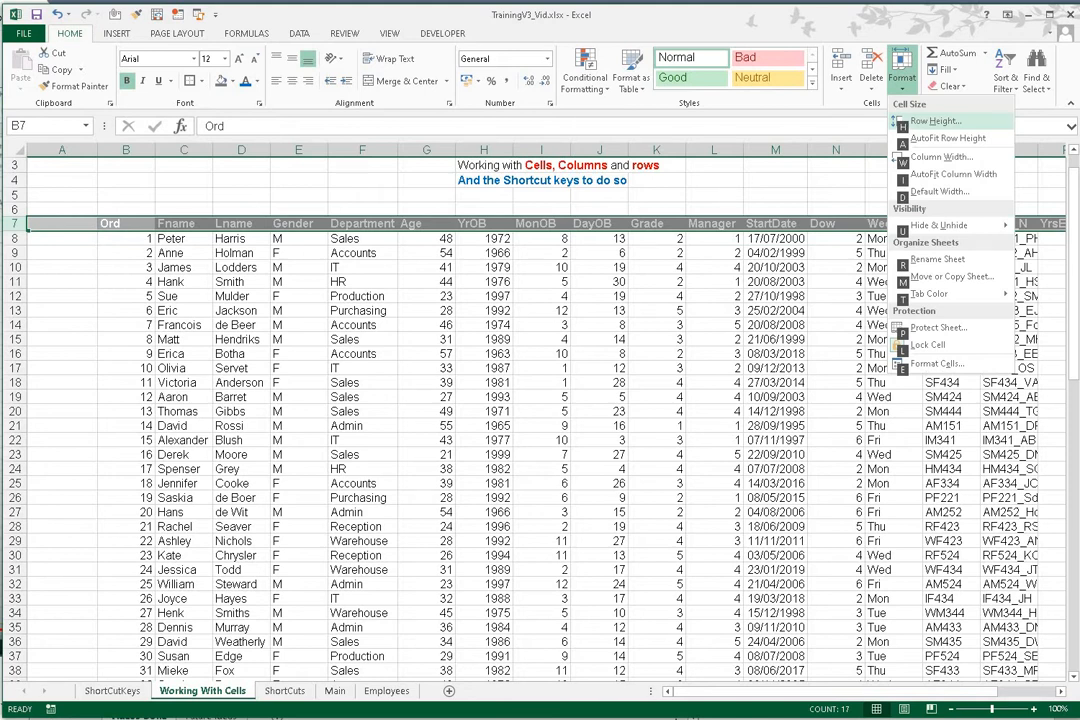
pyautogui.press('h')
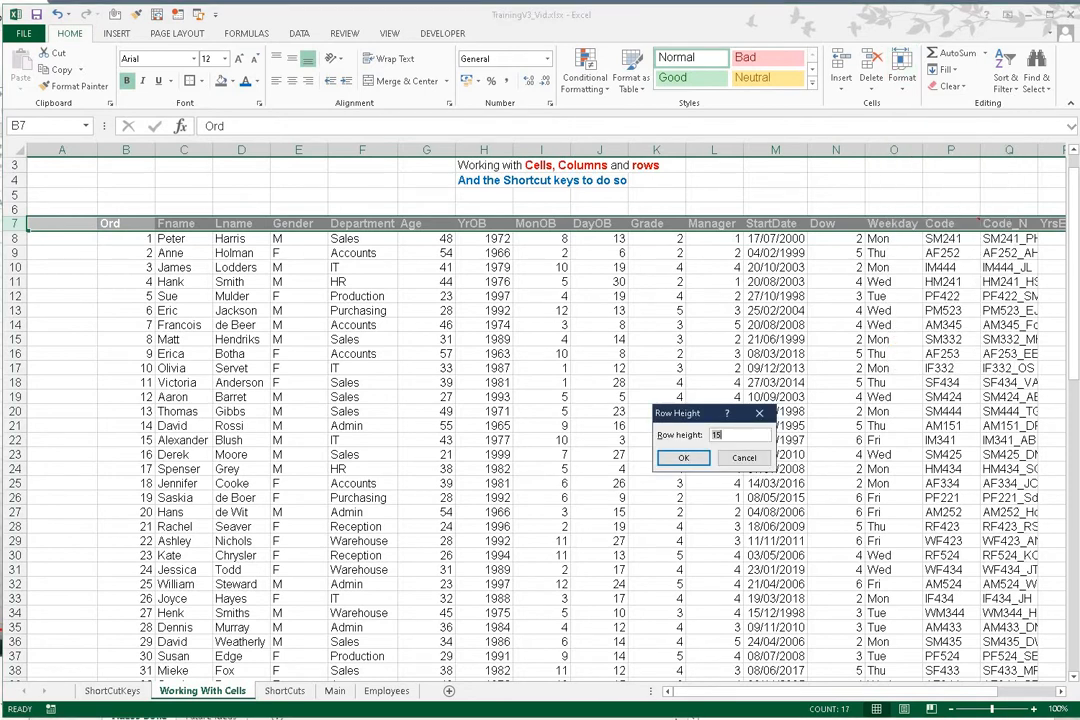
pyautogui.write('25')
pyautogui.press('Return')
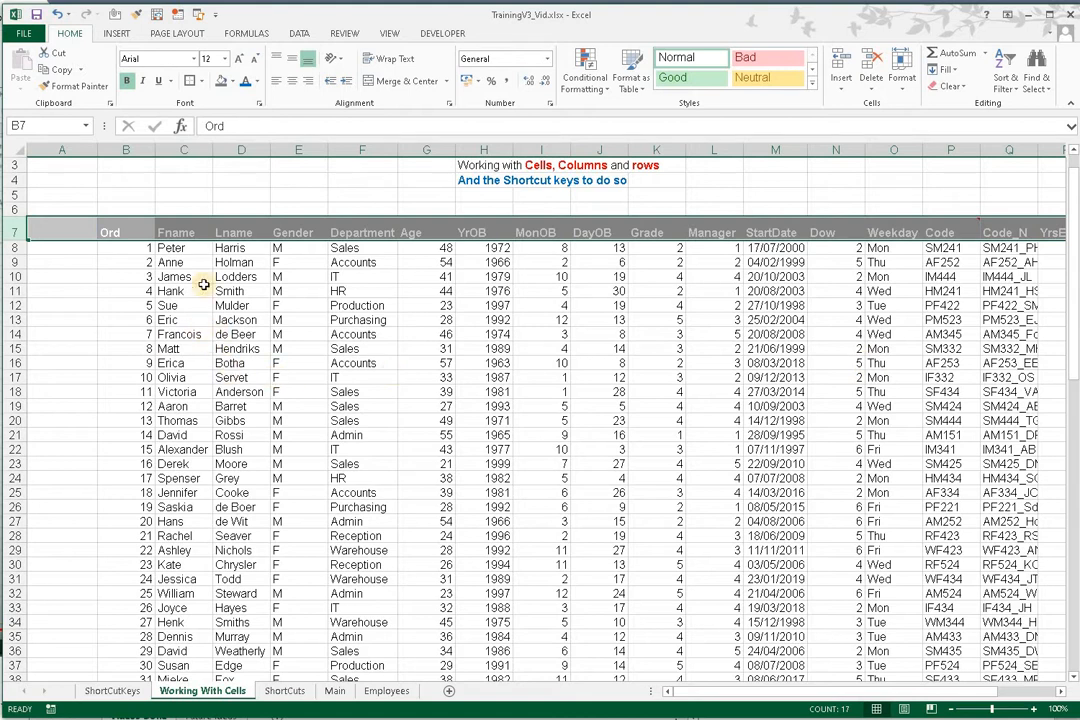
# - Align the table's header cells in row 7 vertically to the middle
pyautogui.moveTo(170, 291); pyautogui.dragTo(181, 507)
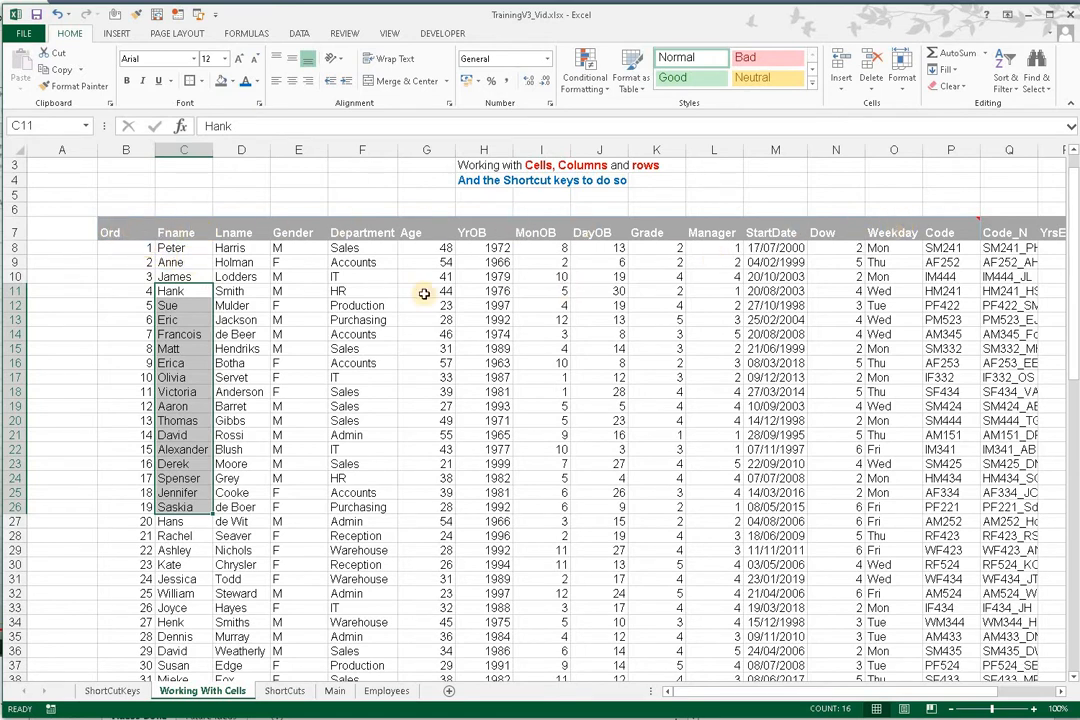
pyautogui.moveTo(110, 232); pyautogui.dragTo(1037, 231)
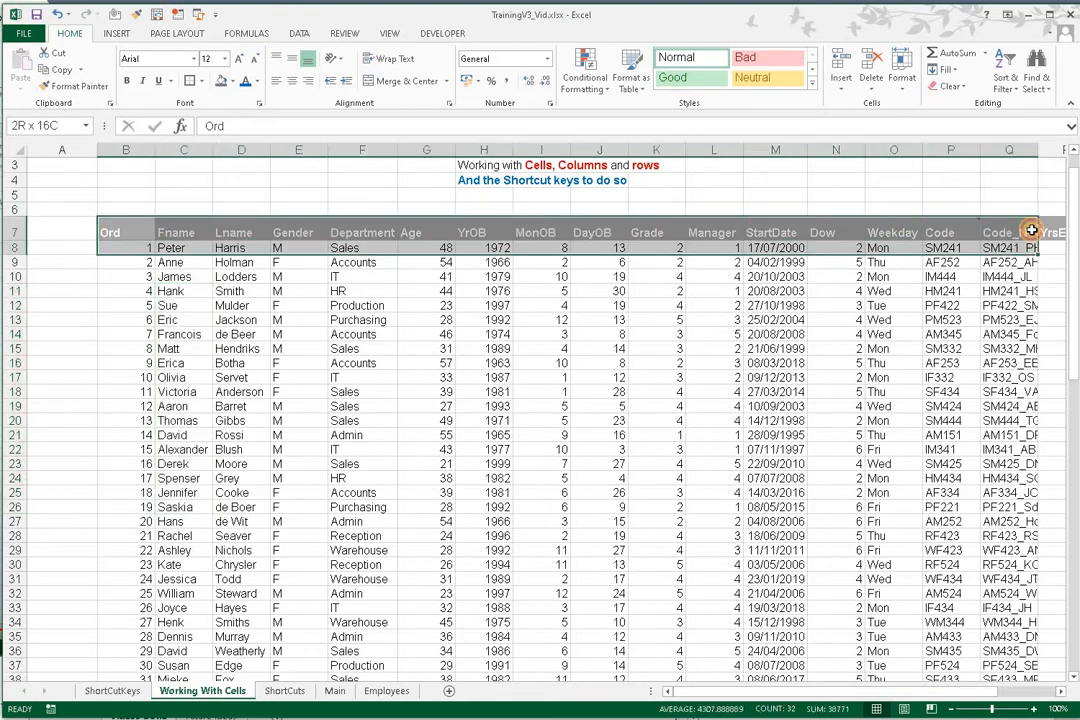
pyautogui.click(291, 58)
pyautogui.click(298, 262)
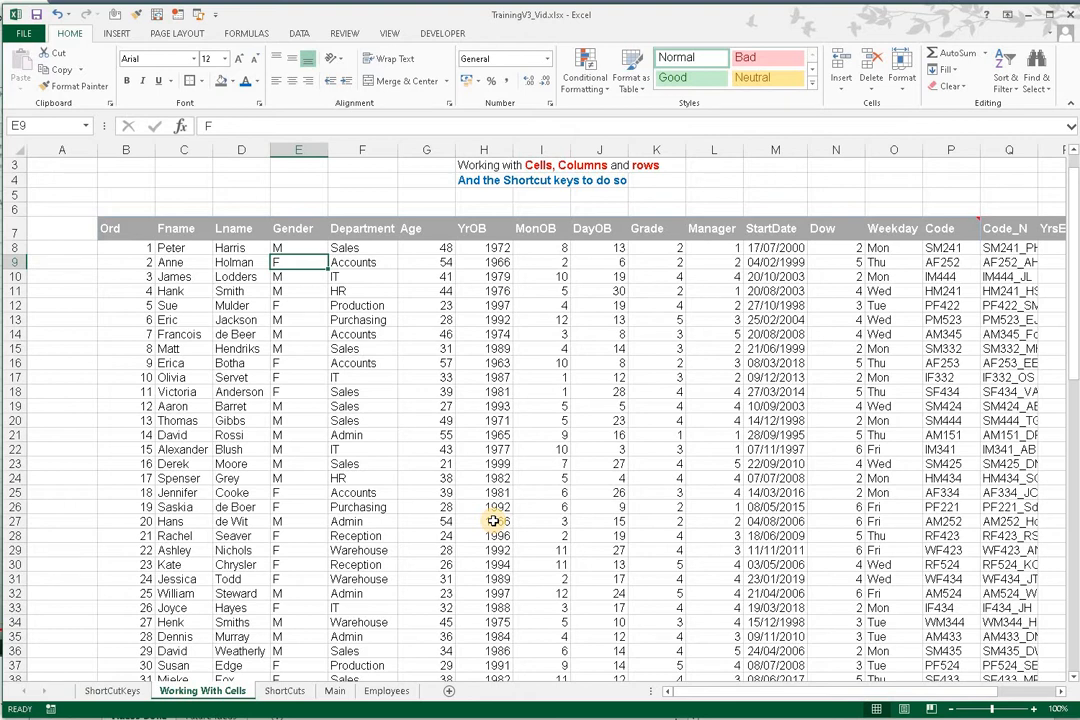
# - Extend a cell selection from C9 down to C12 and expand it to the entire rows 9 to 12
pyautogui.press('Left')
pyautogui.press('Left')
pyautogui.hotkey('shift', 'Down')
pyautogui.hotkey('shift', 'Down')
pyautogui.hotkey('shift', 'Down')
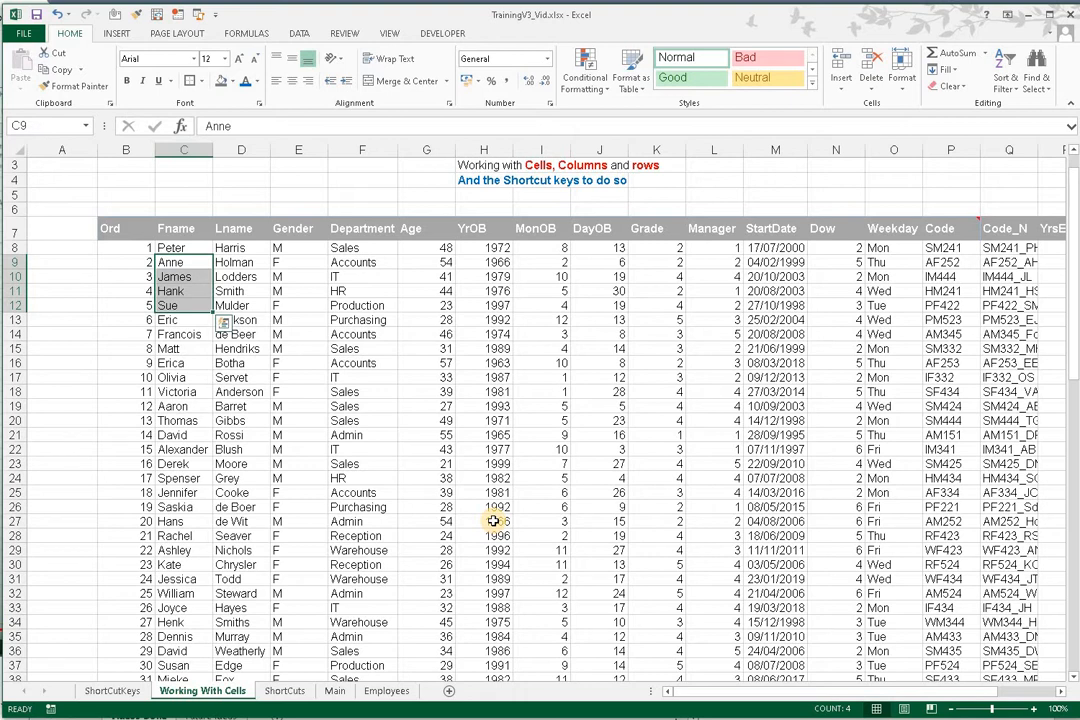
pyautogui.hotkey('shift', 'space')
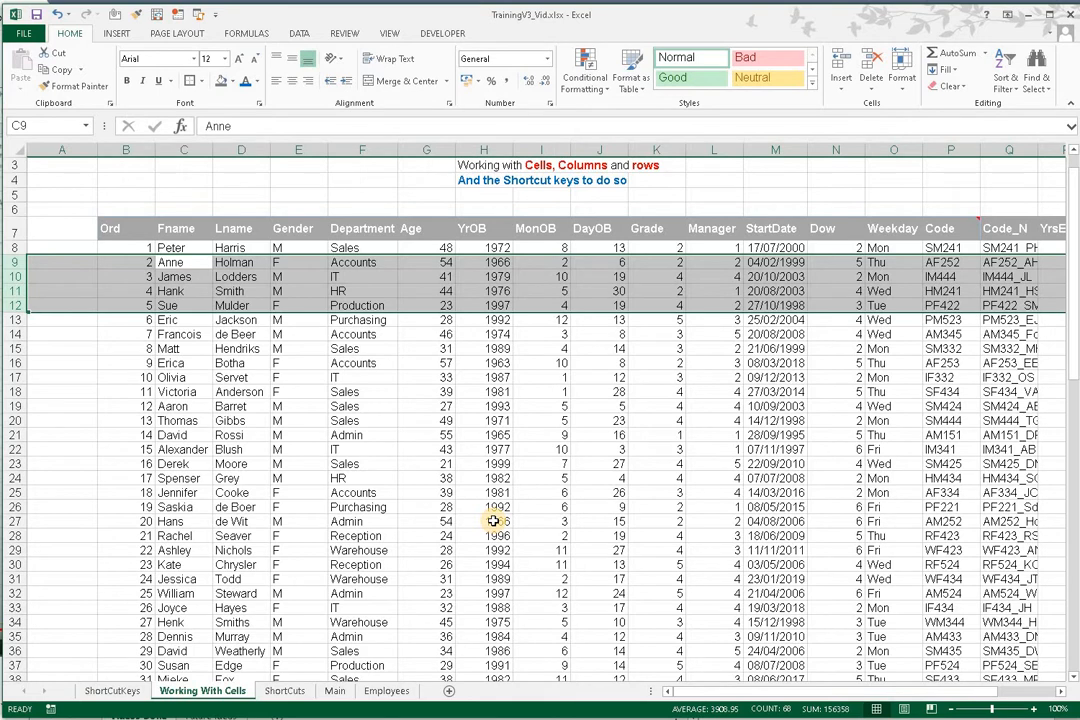
# - Extend a cell selection from D9 across to F9 and expand it to the entire columns D to F
pyautogui.press('Right')
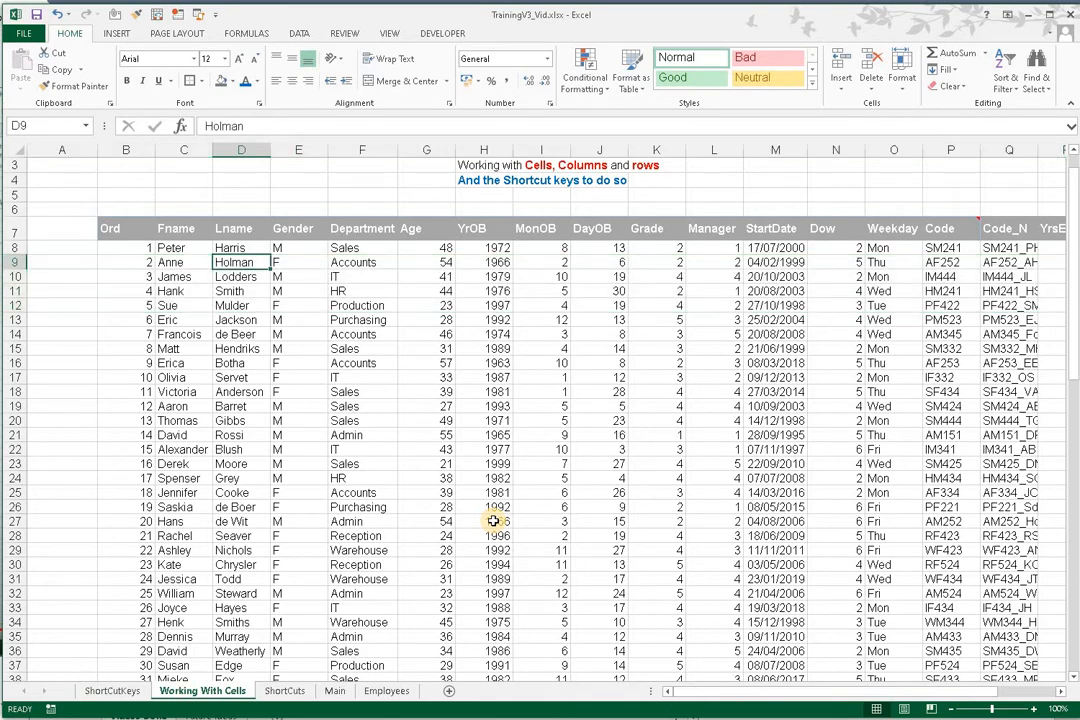
pyautogui.hotkey('shift', 'Right')
pyautogui.hotkey('shift', 'Right')
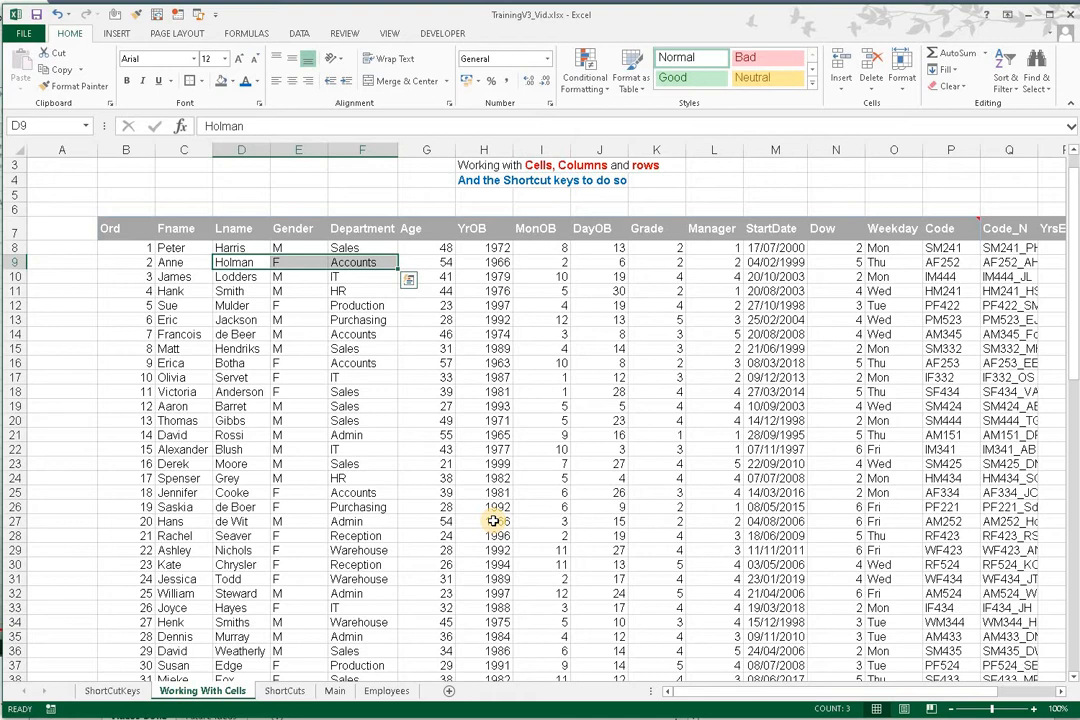
pyautogui.hotkey('ctrl', 'space')
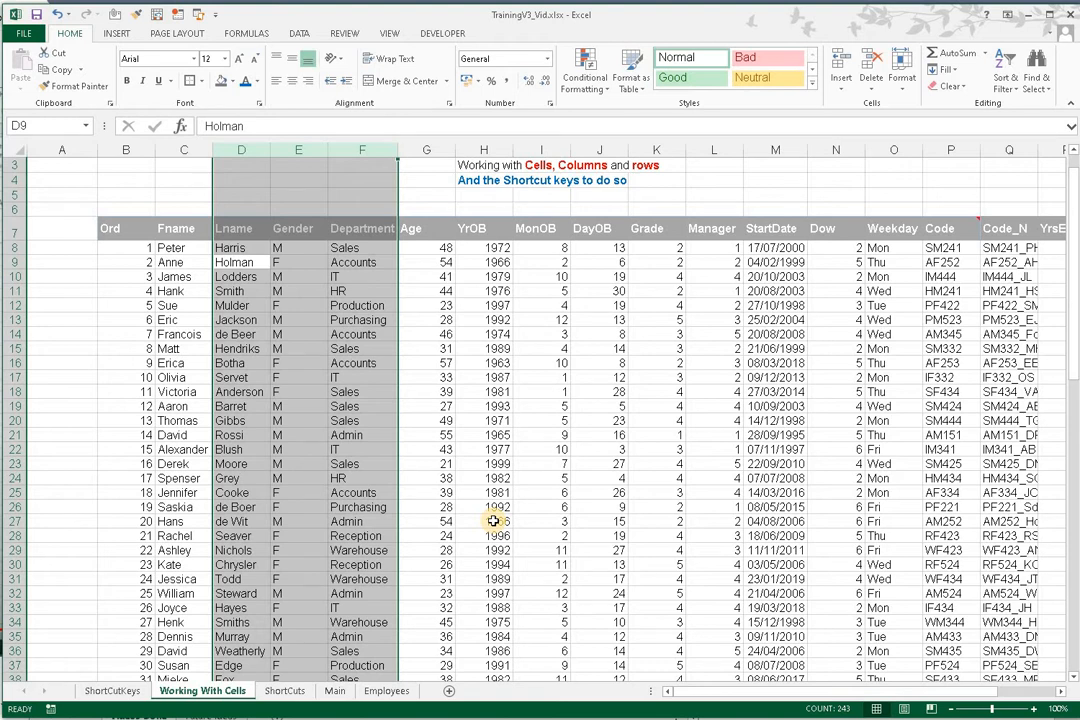
# - Clear the column selection and make F8, the first Department entry, the active cell
pyautogui.press('Right')
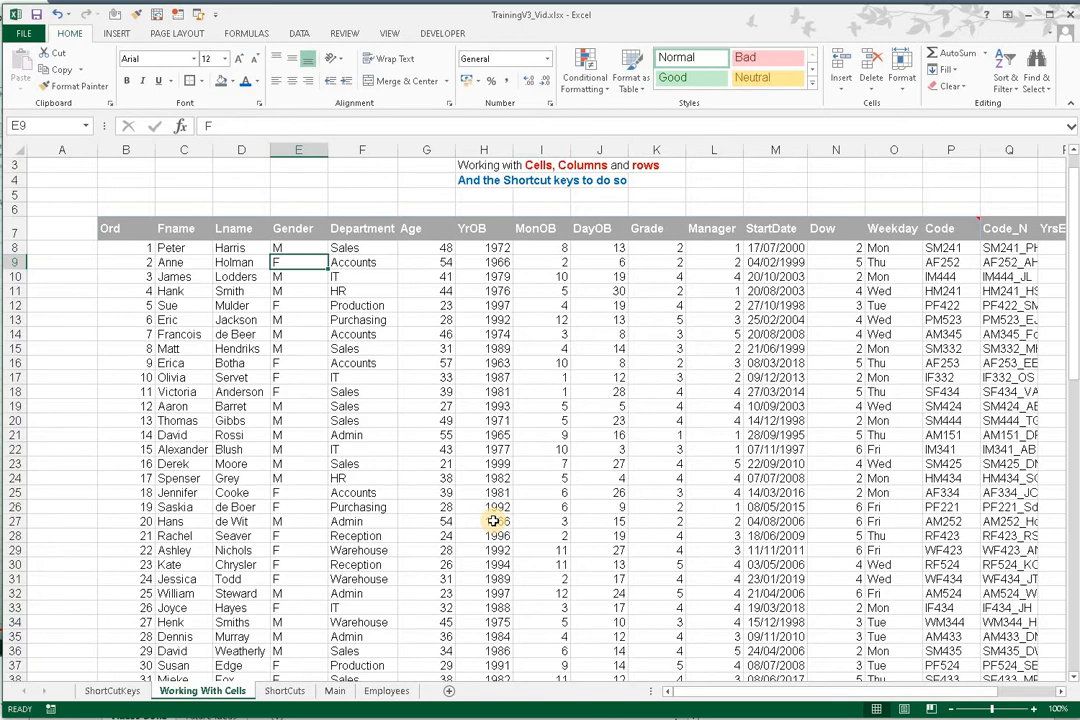
pyautogui.press('Right')
pyautogui.press('Left')
pyautogui.press('Up')
pyautogui.press('Right')
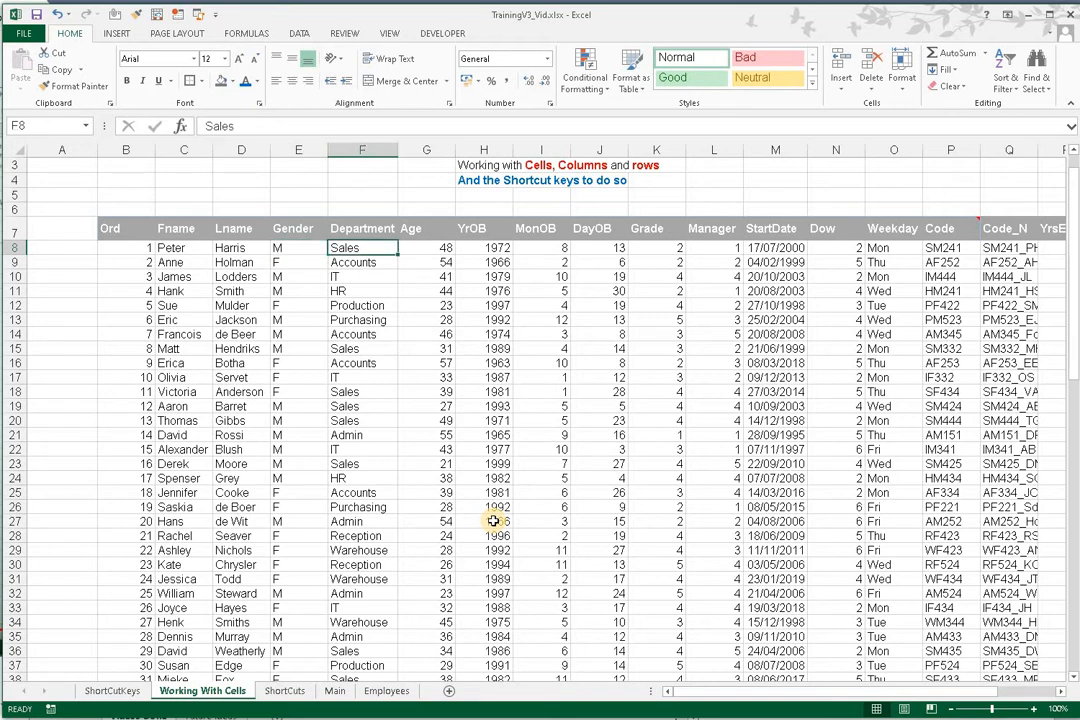
# - Insert a blank sheet column before the Department column F, starting from cell F8
pyautogui.press('Down')
pyautogui.press('Down')
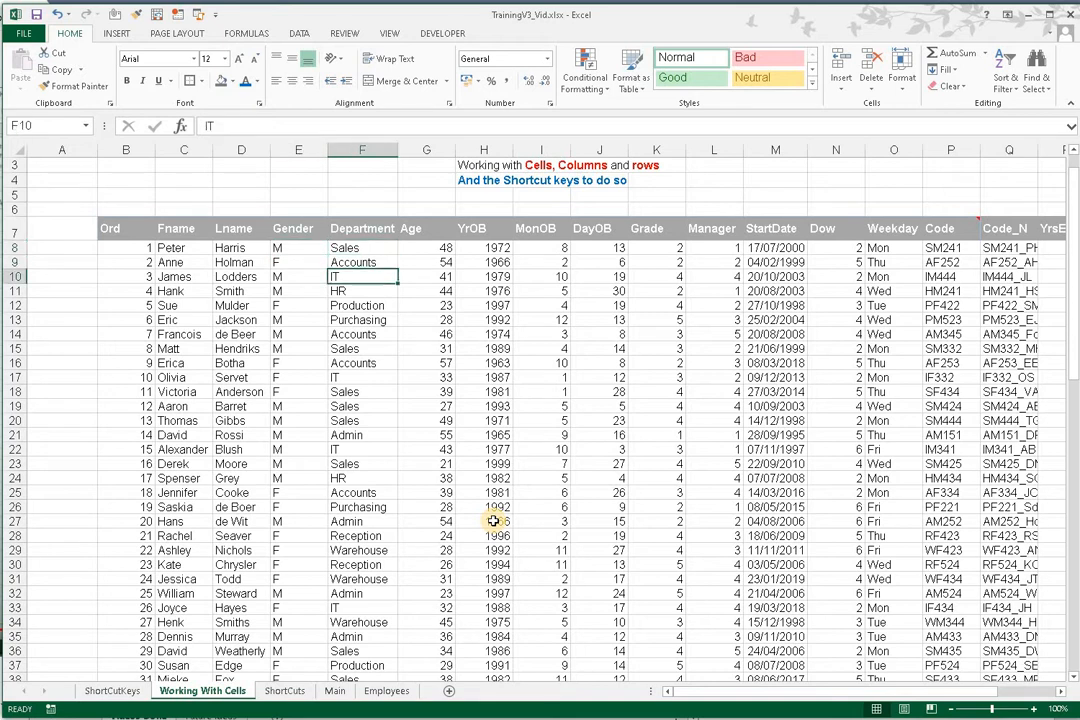
pyautogui.press('Up')
pyautogui.press('Up')
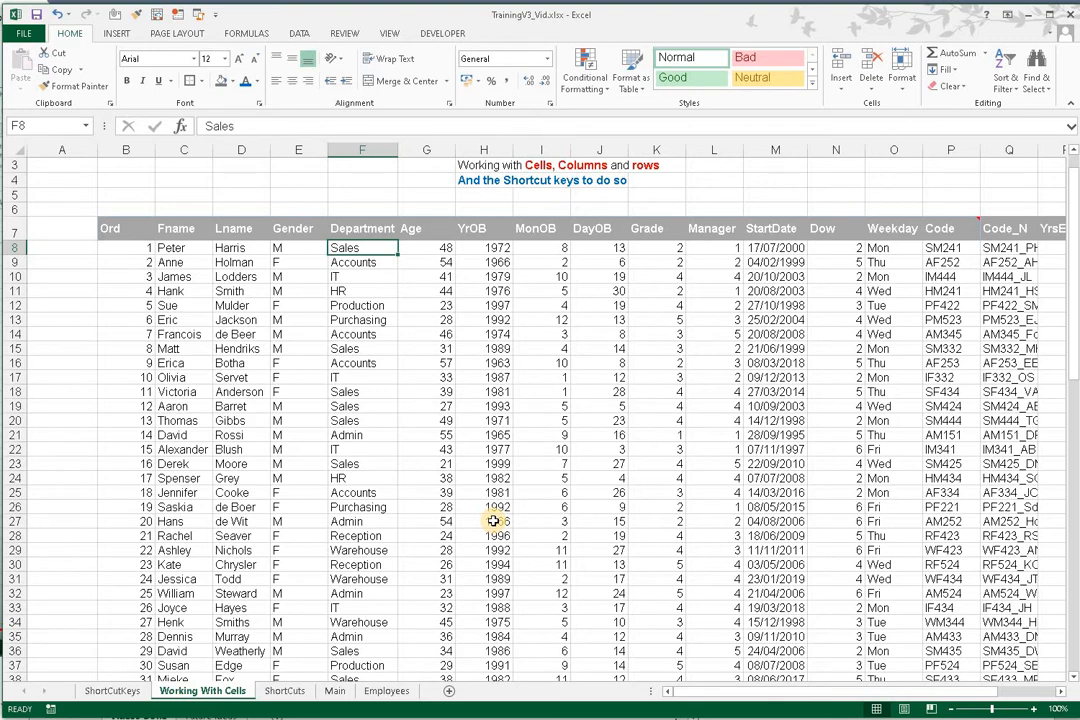
pyautogui.hotkey('ctrl', 'space')
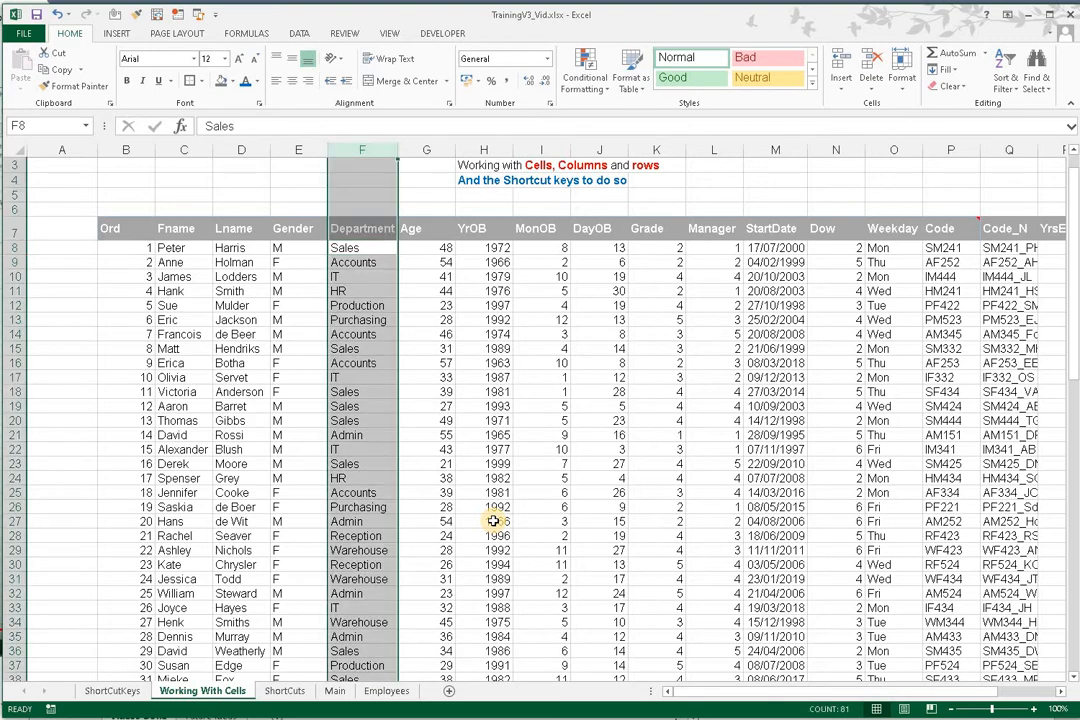
pyautogui.hotkey('alt', 'h')
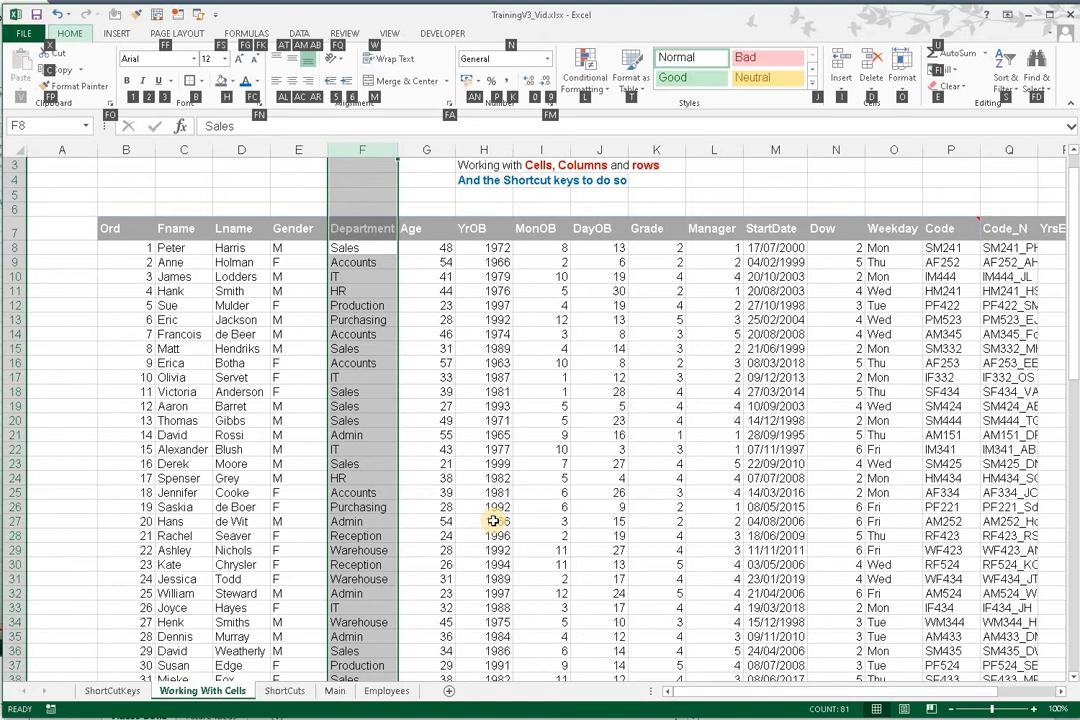
pyautogui.press('i')
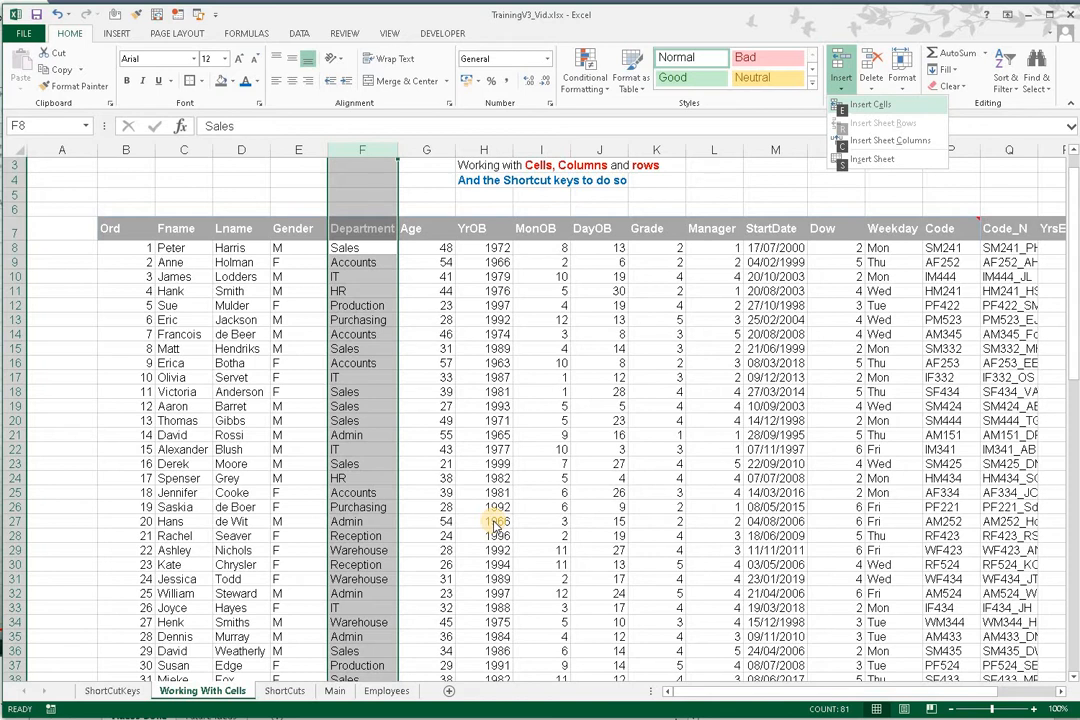
pyautogui.press('c')
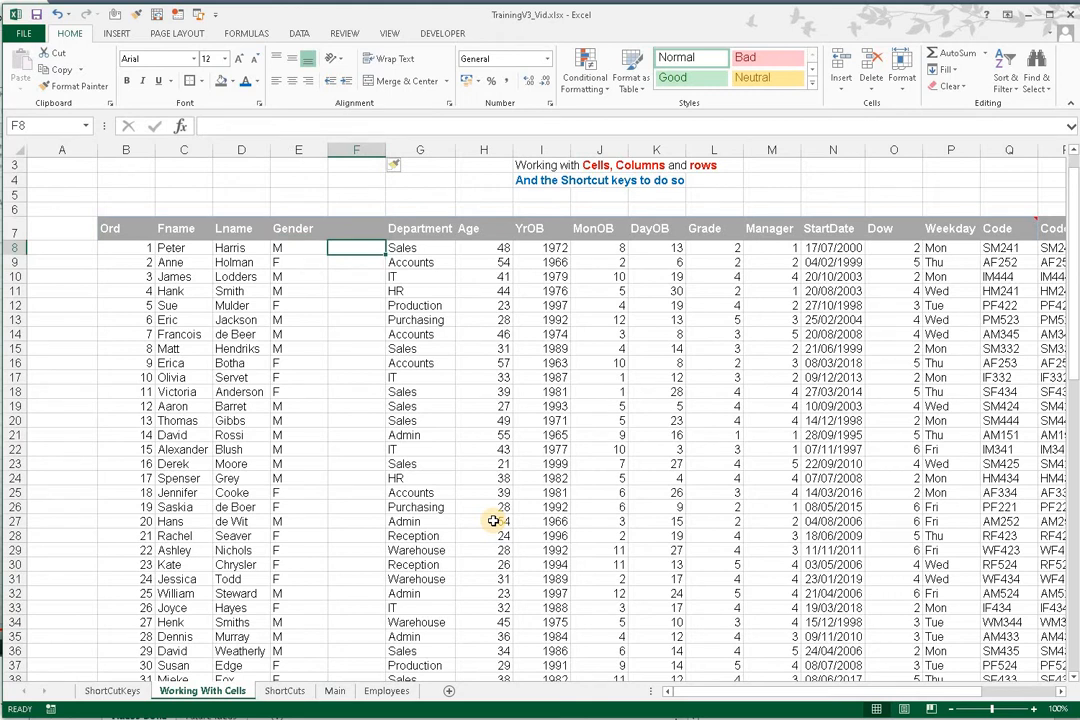
# - Enter Male in F8 and Female in F9 of the new blank column beside Gender
pyautogui.press('Left')
pyautogui.press('Right')
pyautogui.press('Right')
pyautogui.press('Left')
pyautogui.write('Male')
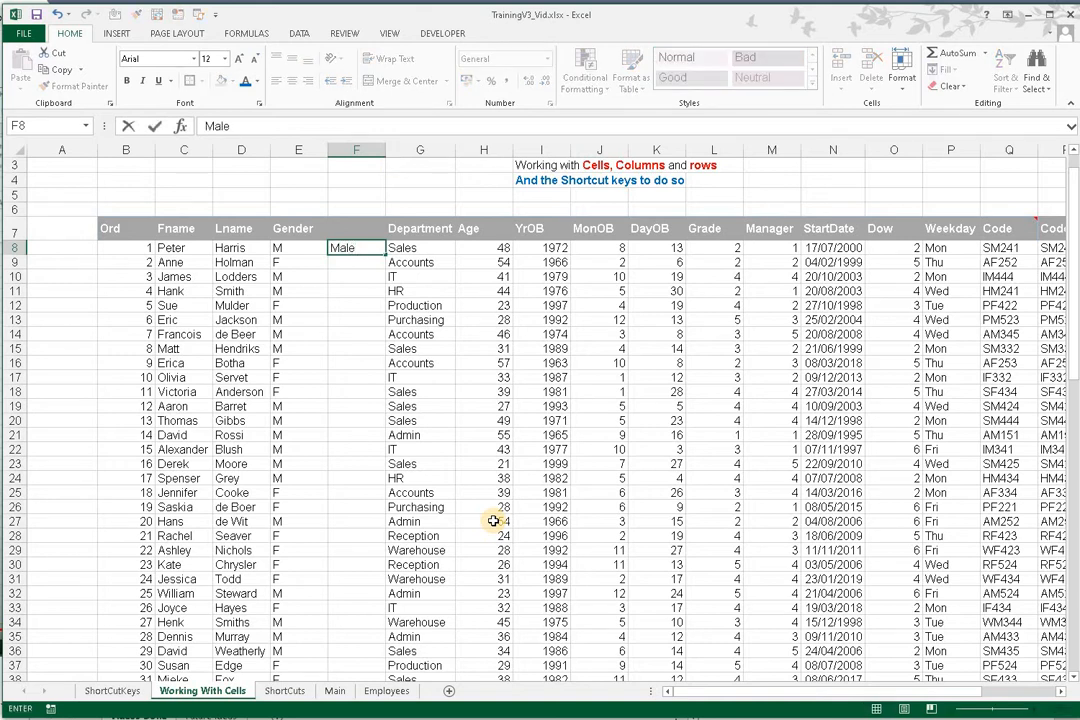
pyautogui.press('Return')
pyautogui.write('Female')
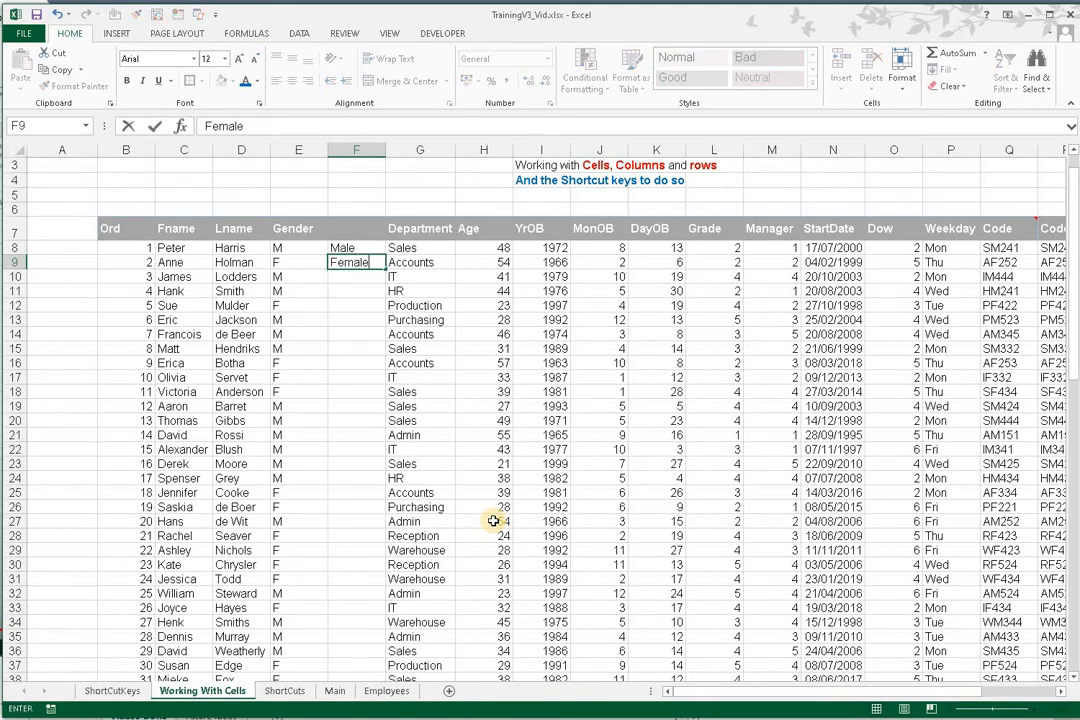
pyautogui.press('Return')
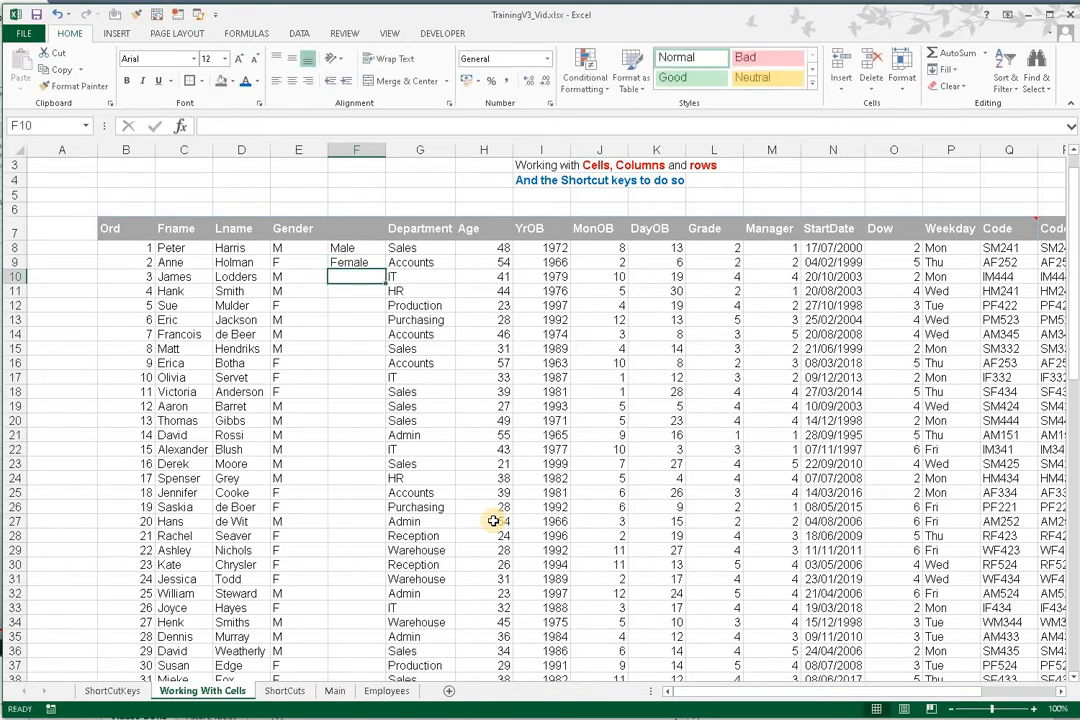
pyautogui.press('Up')
pyautogui.press('Left')
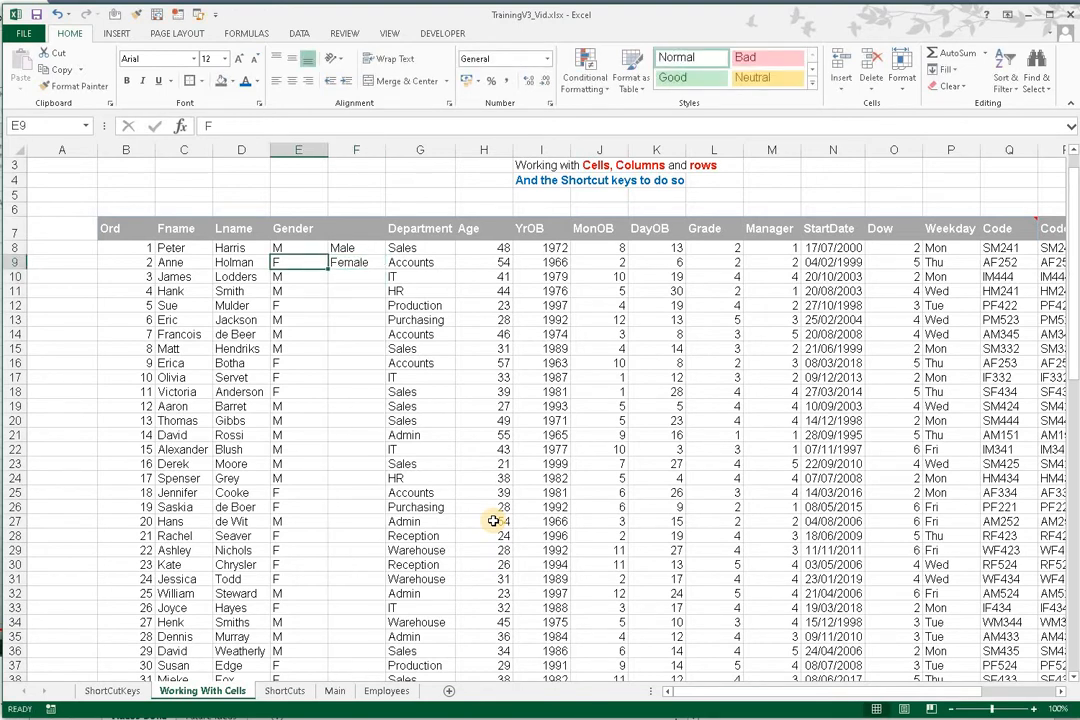
# - Select the entire column F holding the Male and Female entries and delete it from the sheet
pyautogui.press('Right')
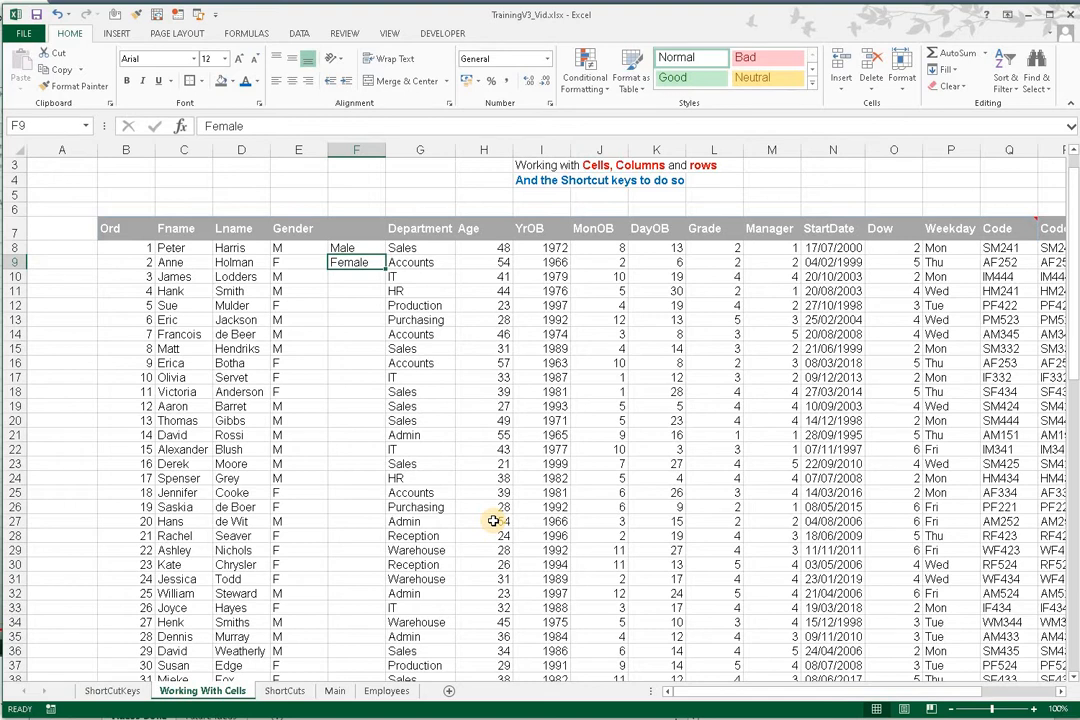
pyautogui.hotkey('ctrl', 'space')
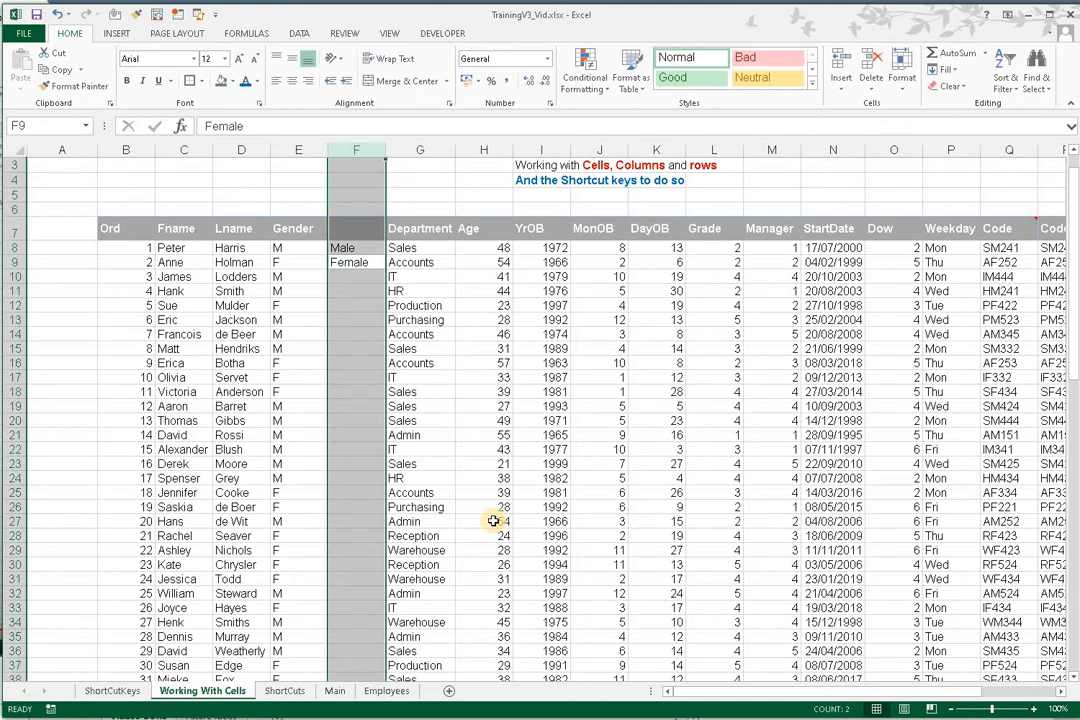
pyautogui.hotkey('alt', 'h')
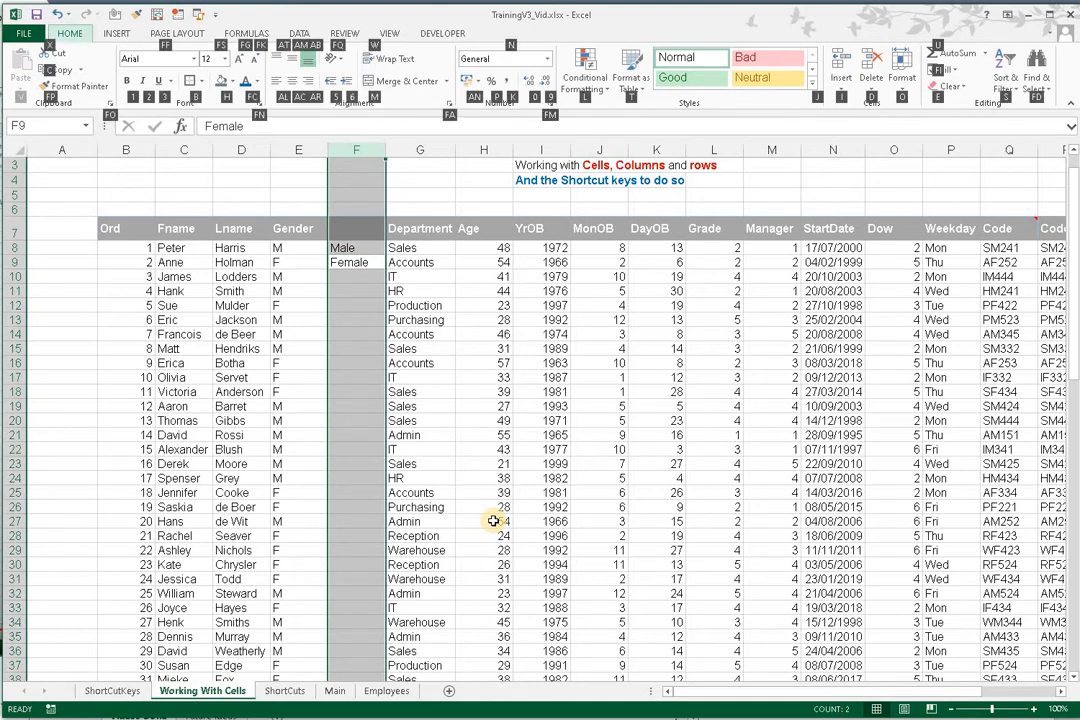
pyautogui.press('d')
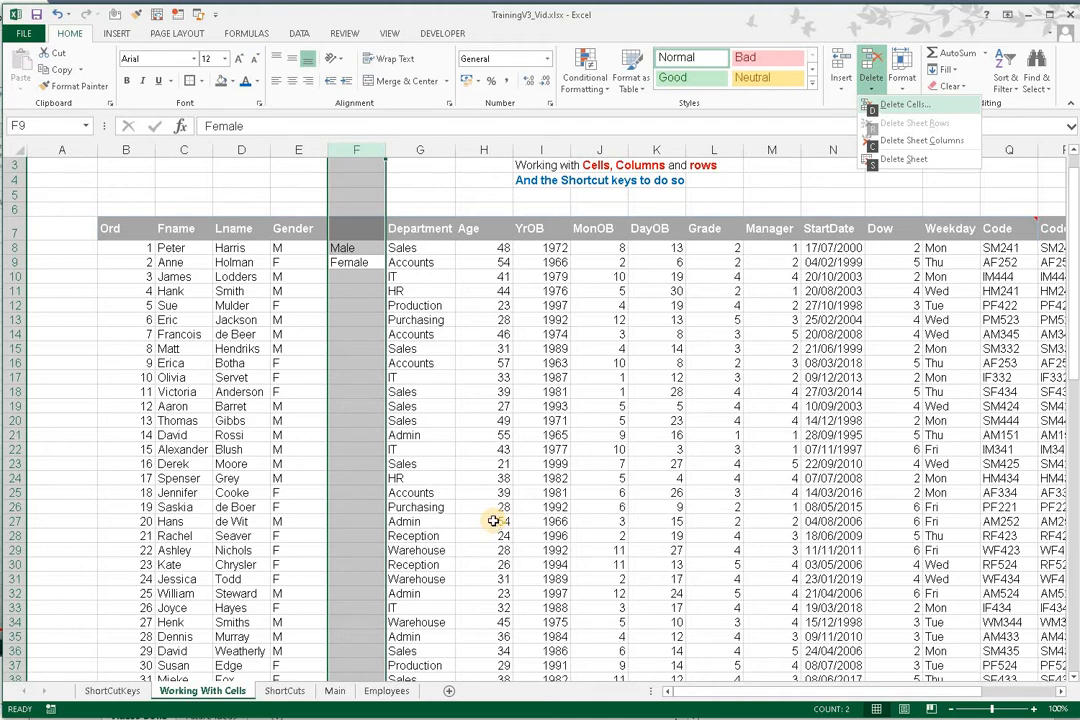
pyautogui.press('c')
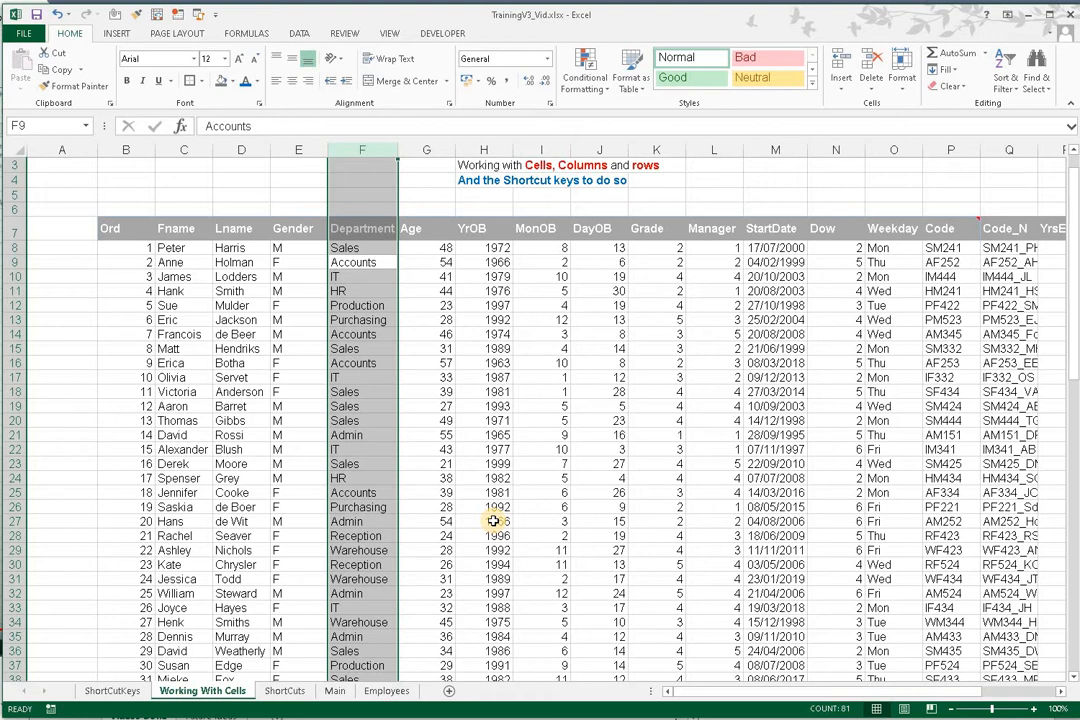
# - Undo the deletion of column F and reduce the selection to cell F9
pyautogui.hotkey('ctrl', 'z')
pyautogui.press('Down')
pyautogui.press('Up')
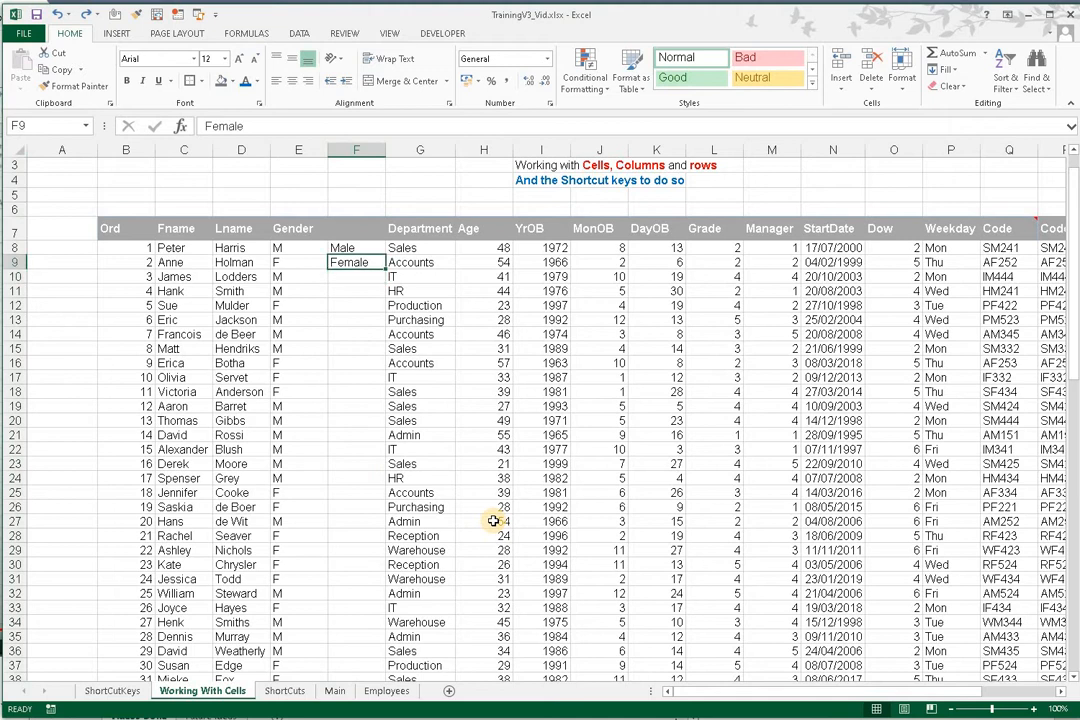
# - Delete the entire column F between Gender and Department from the sheet
pyautogui.hotkey('ctrl', 'space')
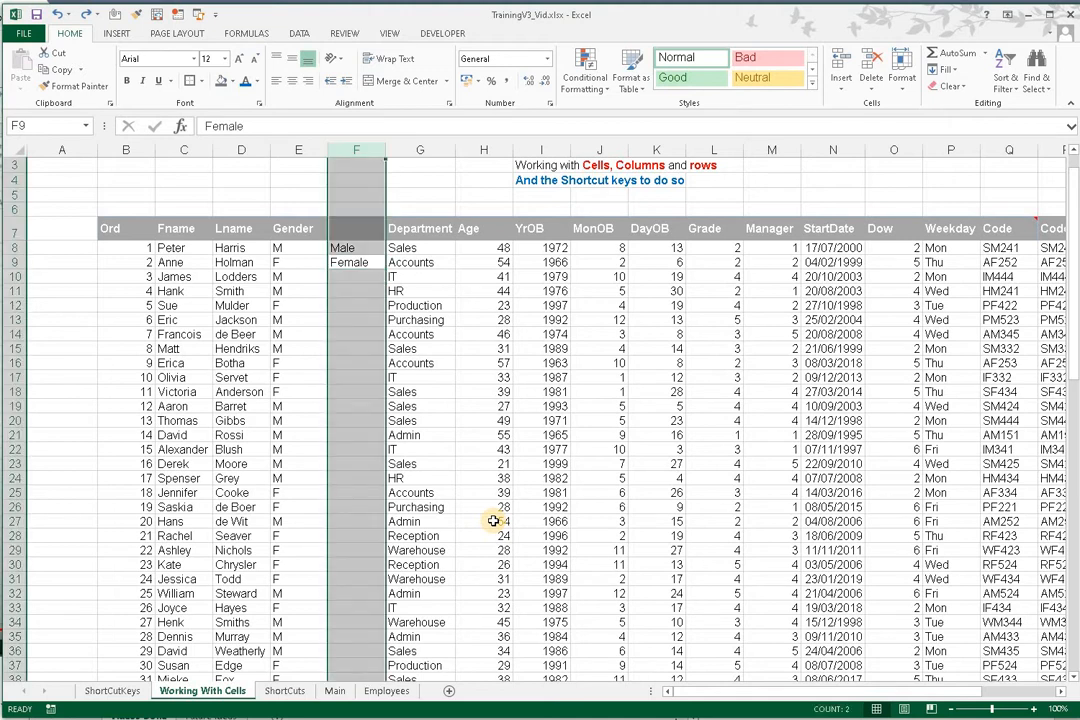
pyautogui.hotkey('alt', 'o')
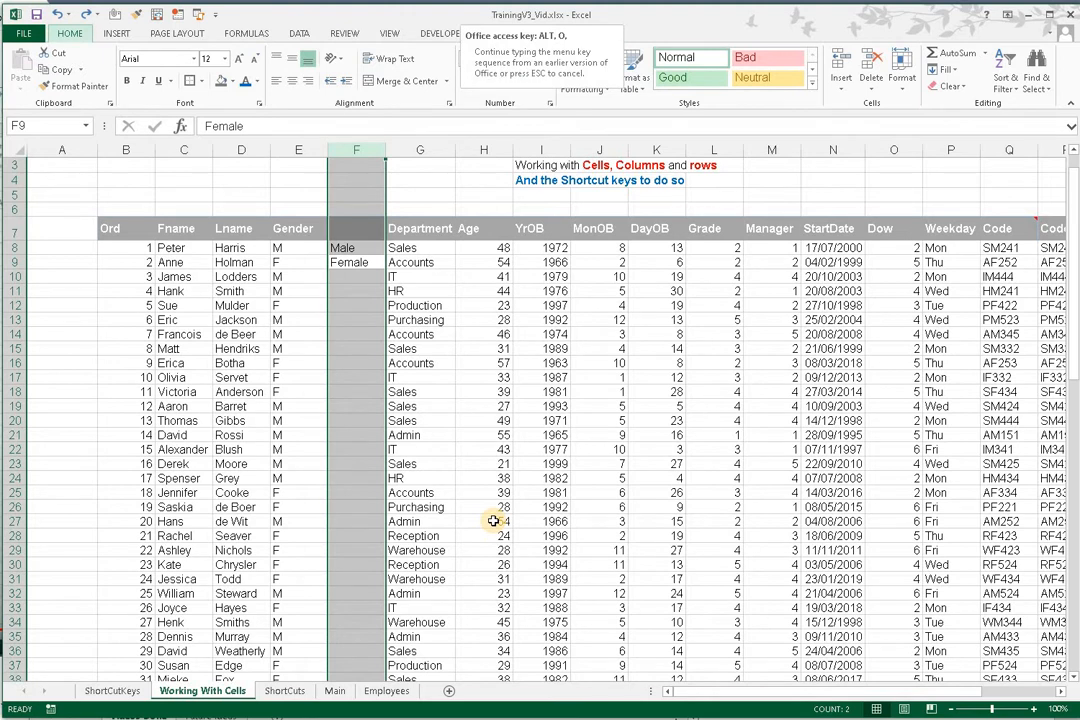
pyautogui.press('c')
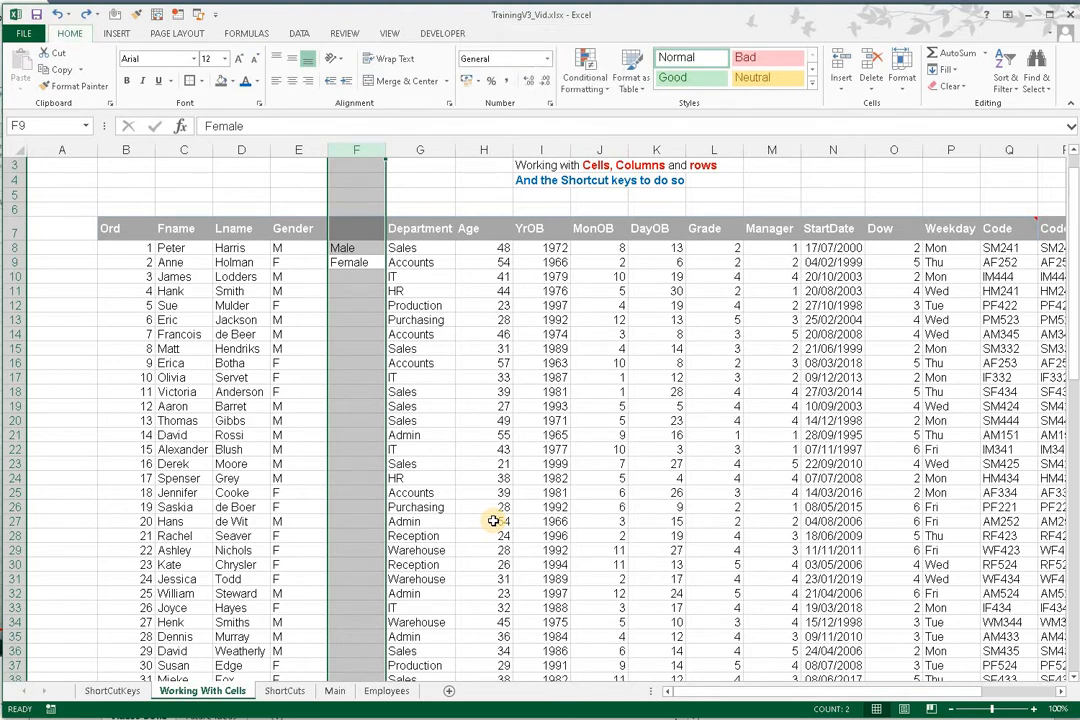
pyautogui.hotkey('alt', 'h')
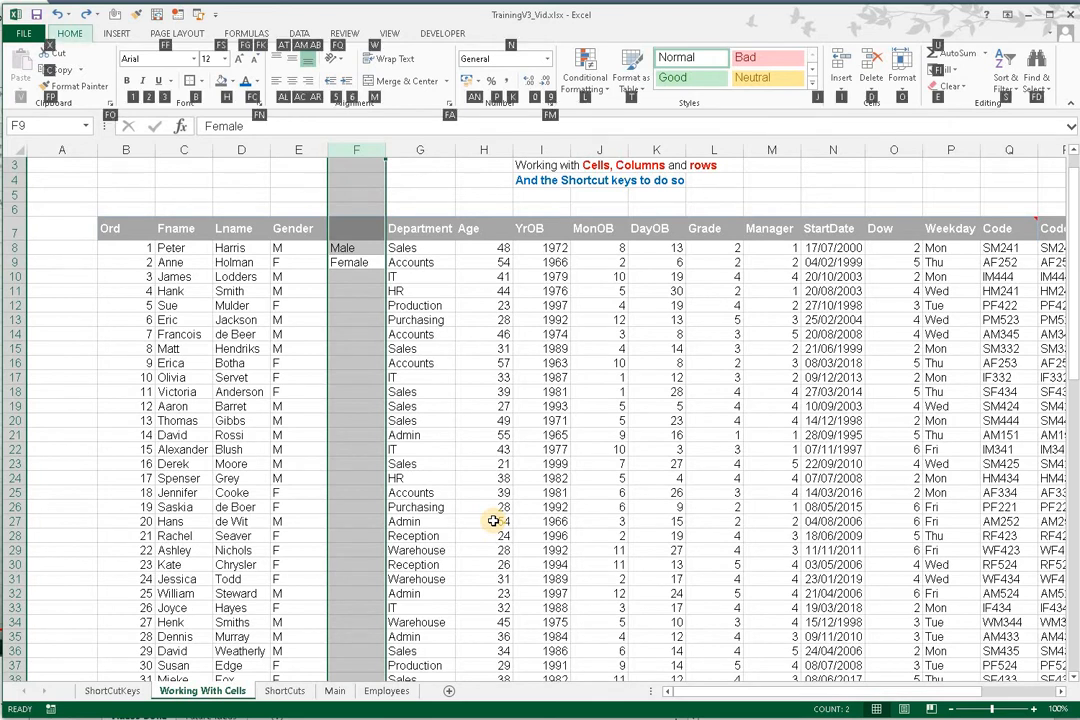
pyautogui.press('d')
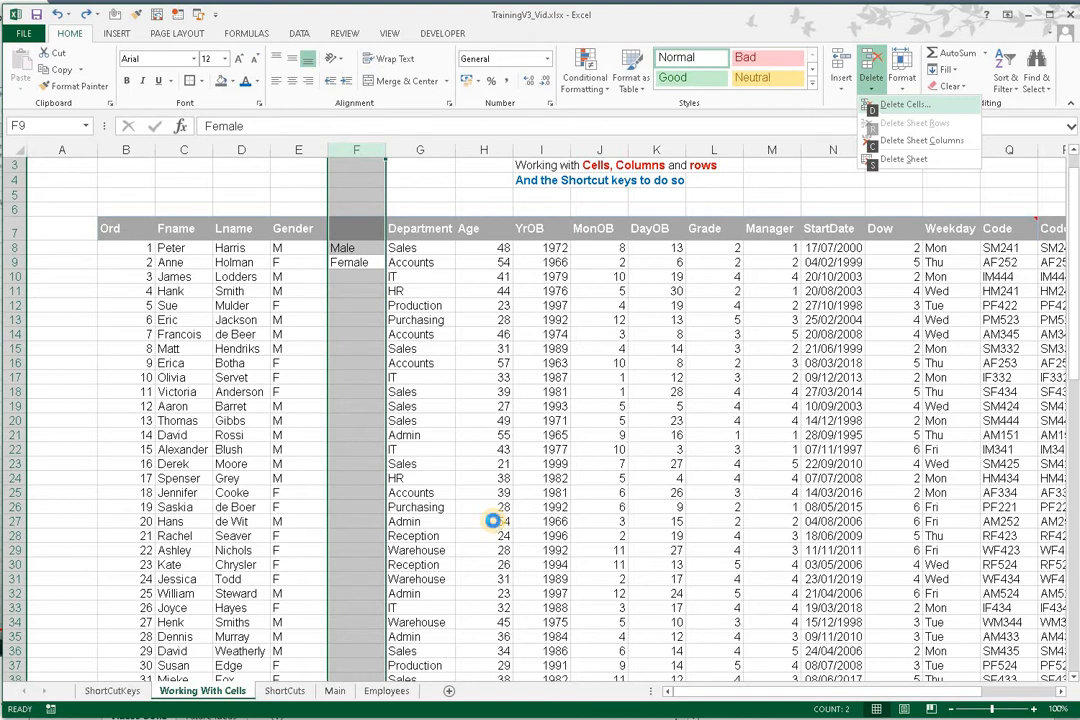
pyautogui.press('c')
pyautogui.press('Return')
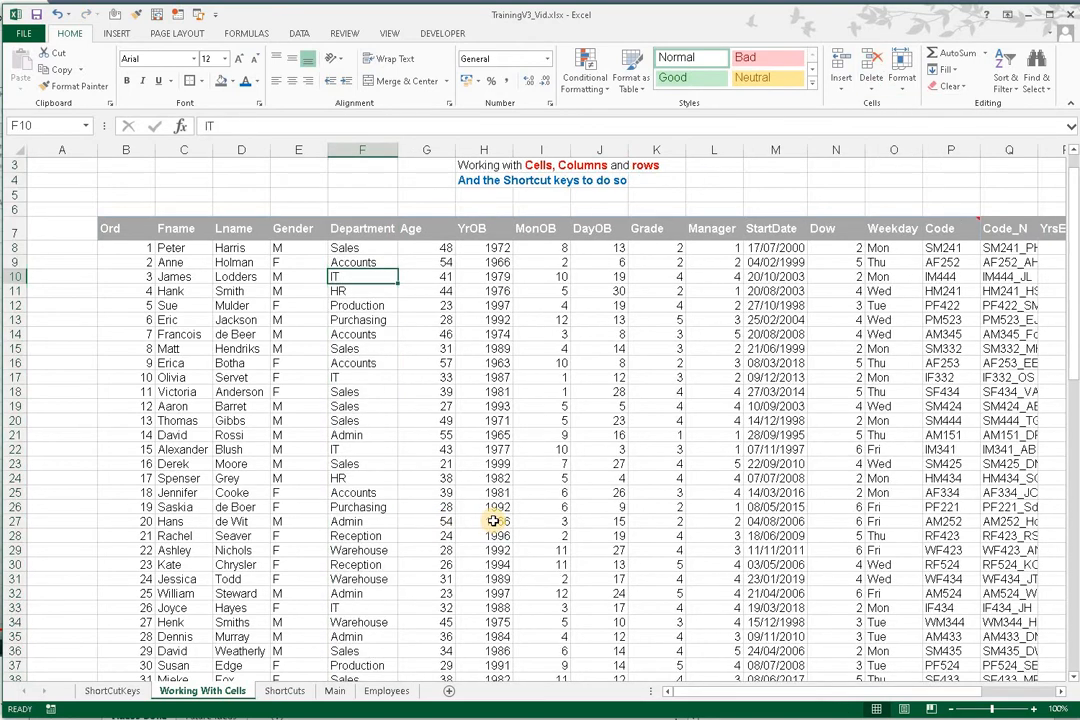
# - Insert an entire column at C10 with the Insert Cells command and the Entire column option, and undo the insertion
pyautogui.press('Left')
pyautogui.press('Left')
pyautogui.press('Left')
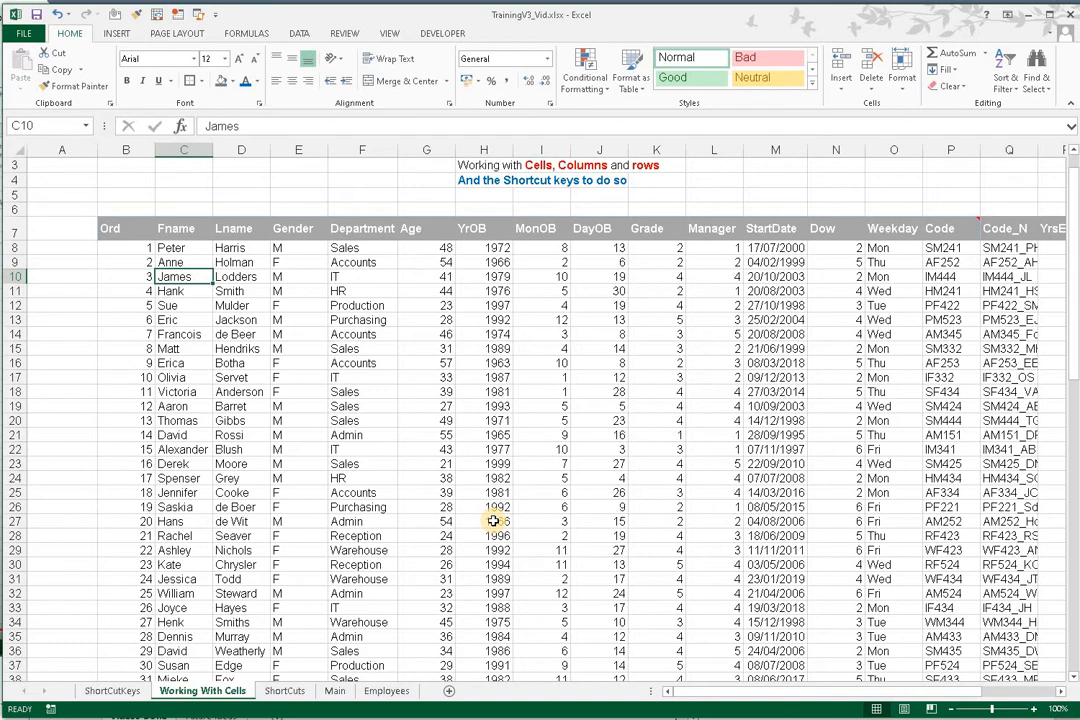
pyautogui.hotkey('alt', 'h')
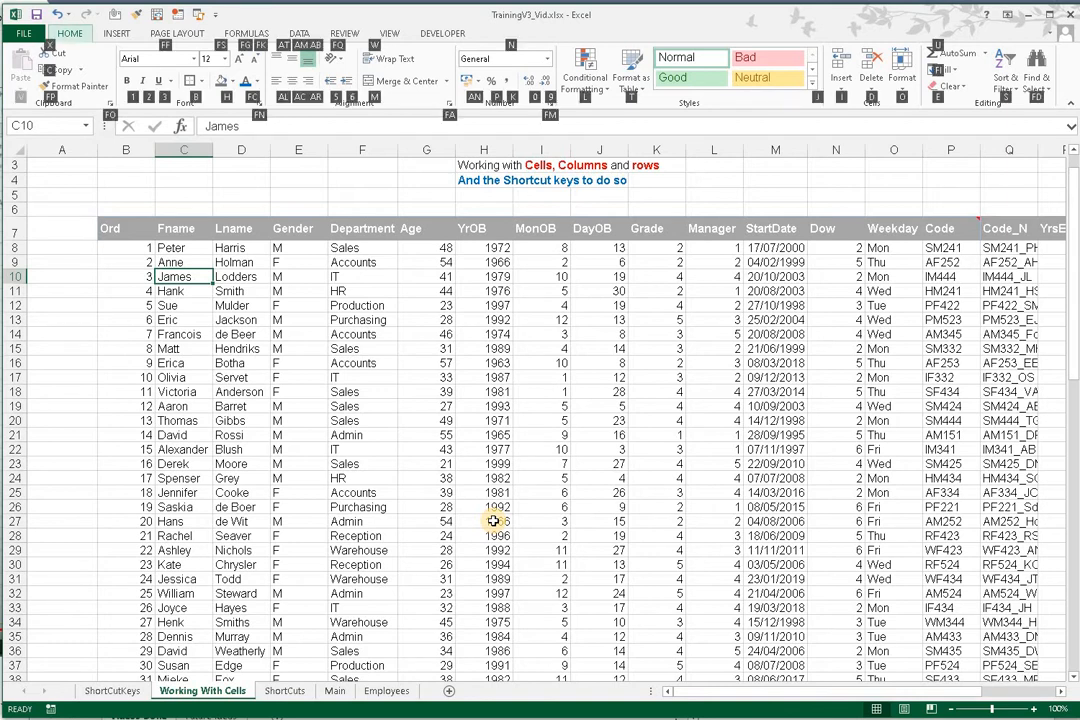
pyautogui.press('i')
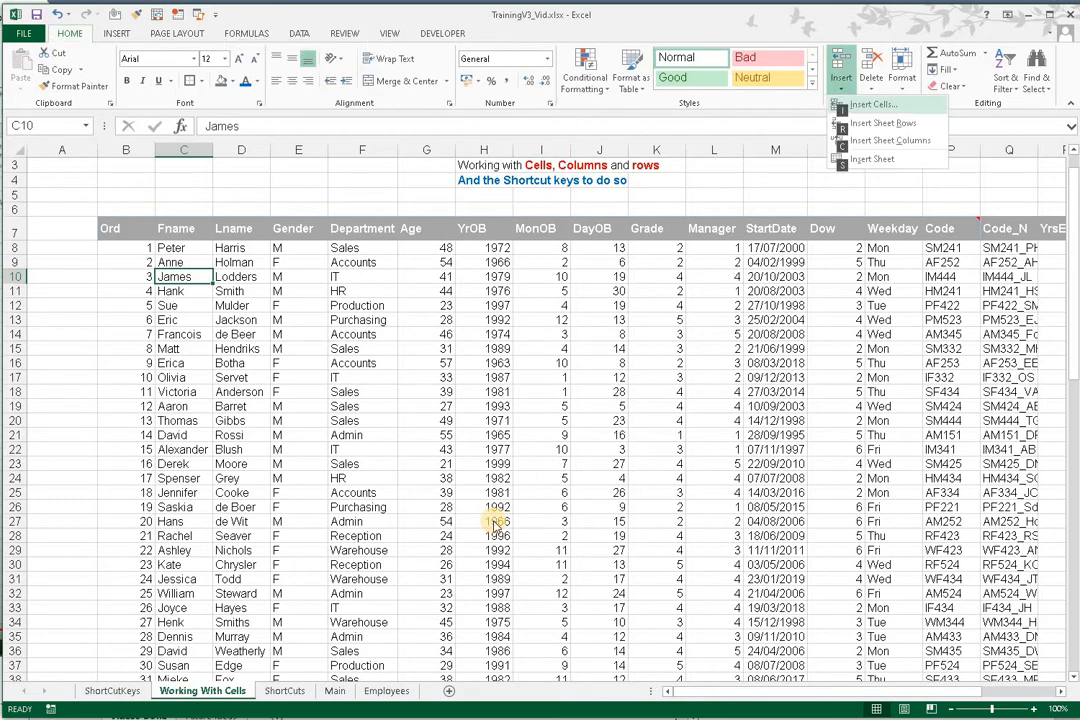
pyautogui.press('i')
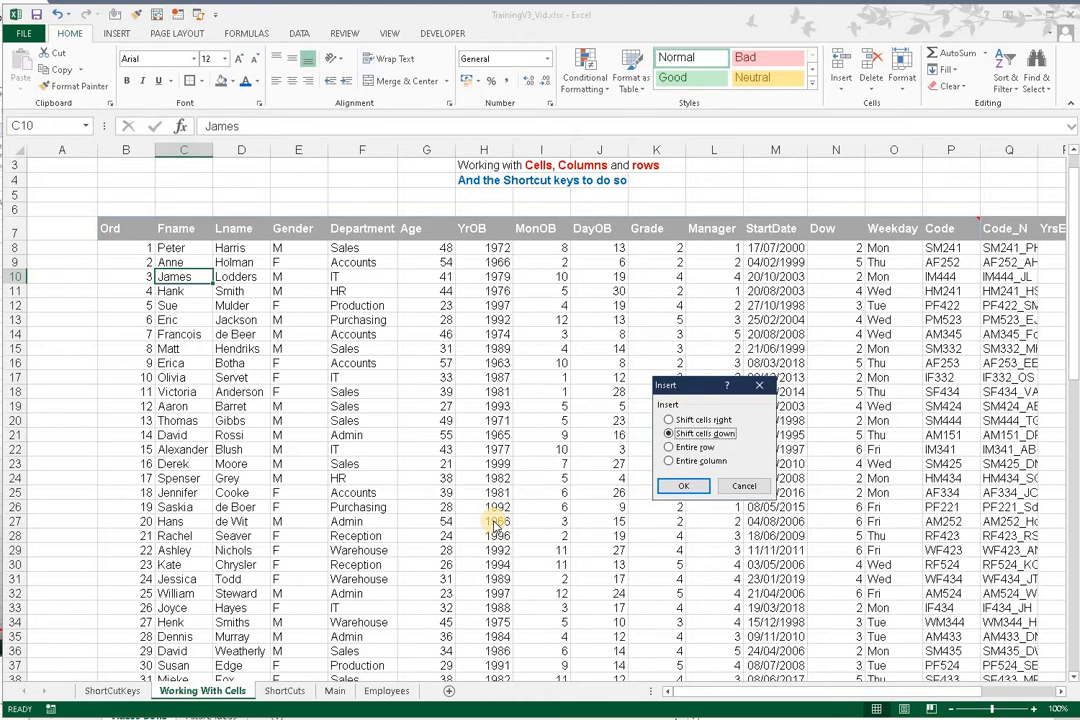
pyautogui.press('c')
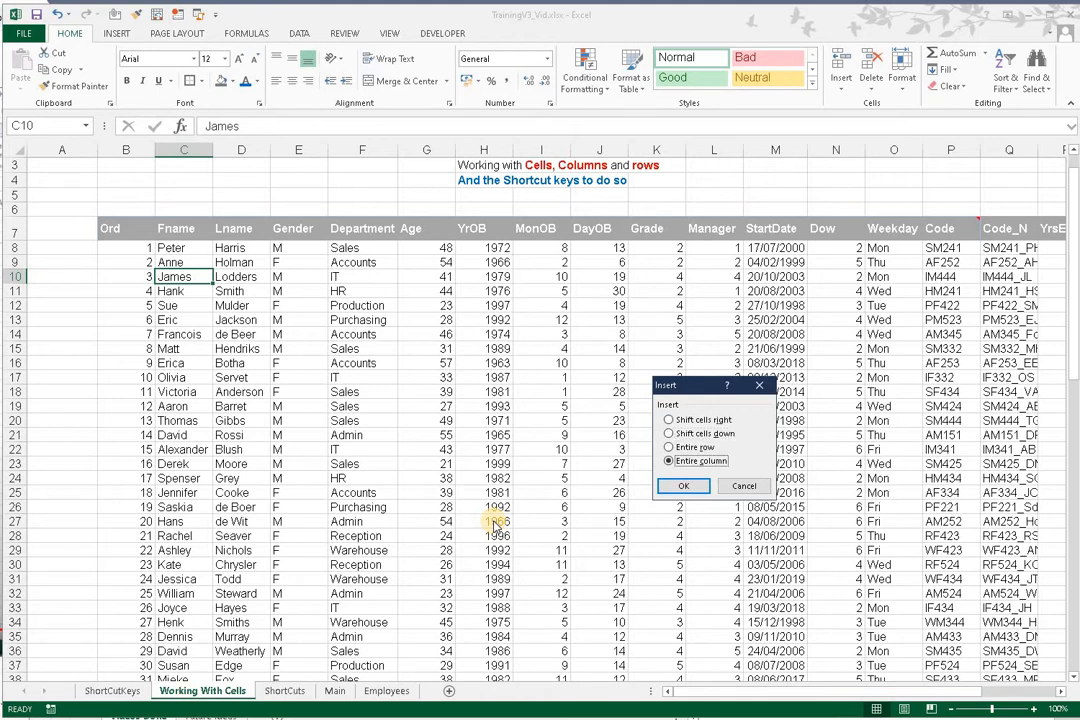
pyautogui.press('Return')
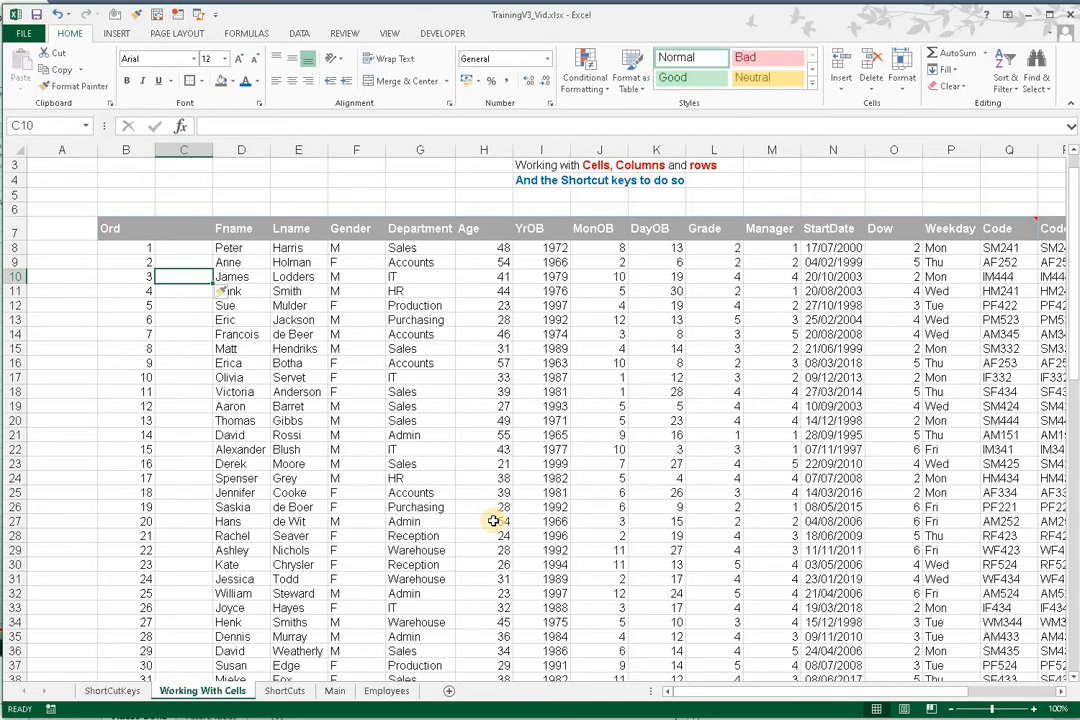
pyautogui.hotkey('ctrl', 'z')
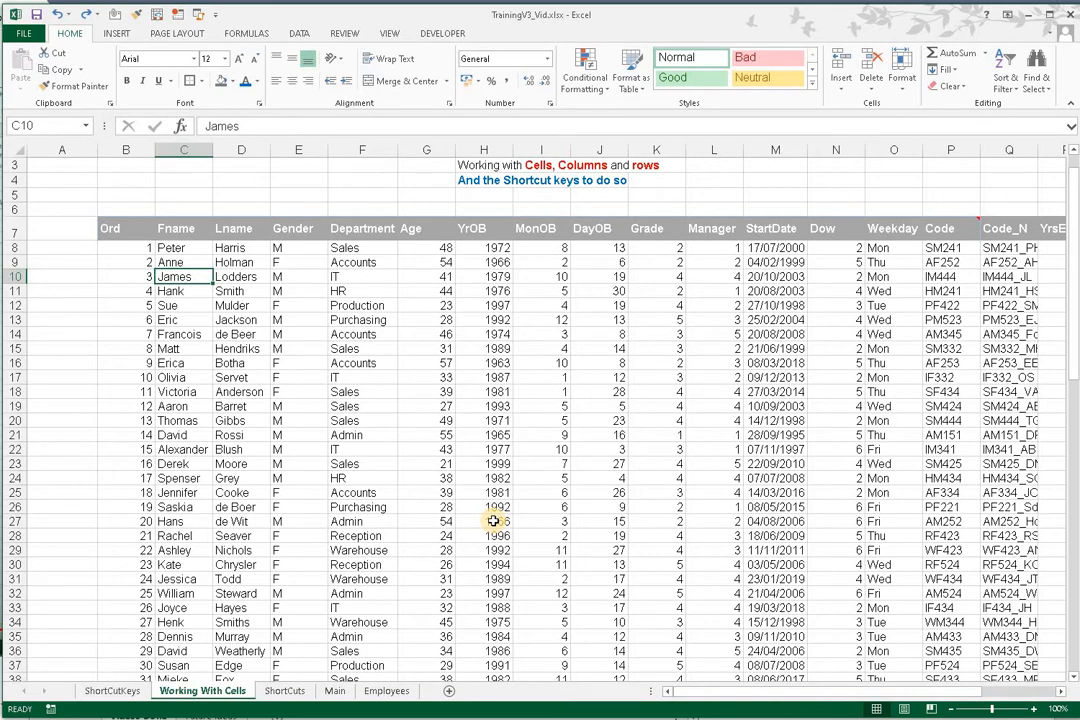
# - Insert a single blank cell at C10 in the Fname column with the Shift cells down option
pyautogui.hotkey('alt', 'h')
pyautogui.press('i')
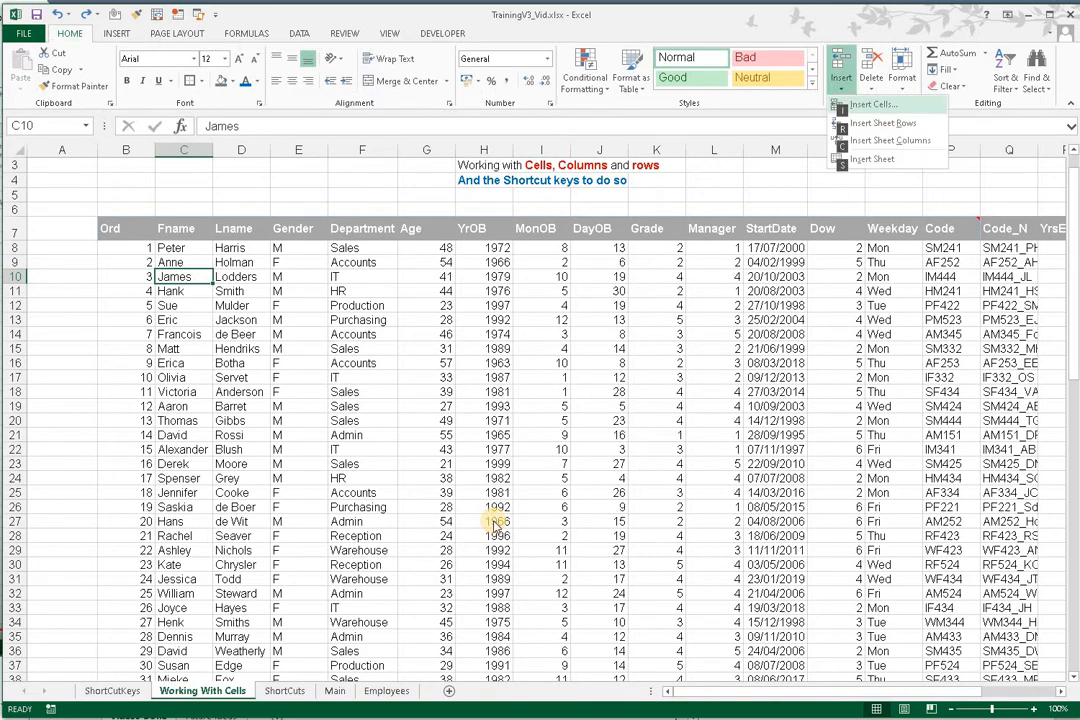
pyautogui.press('i')
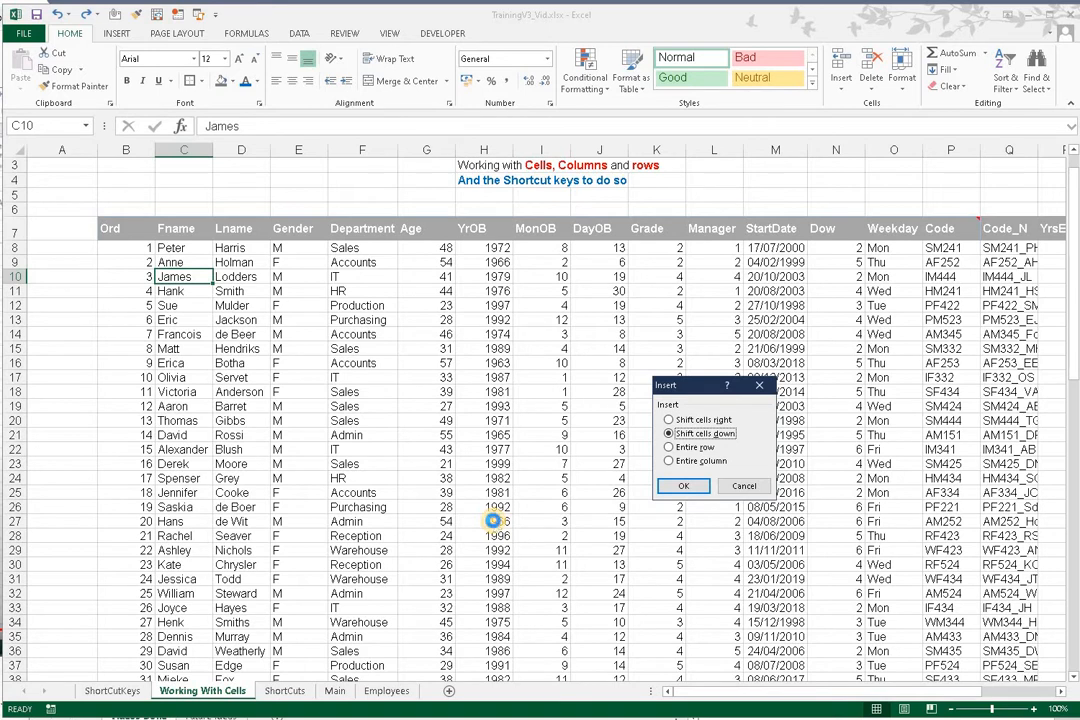
pyautogui.press('Return')
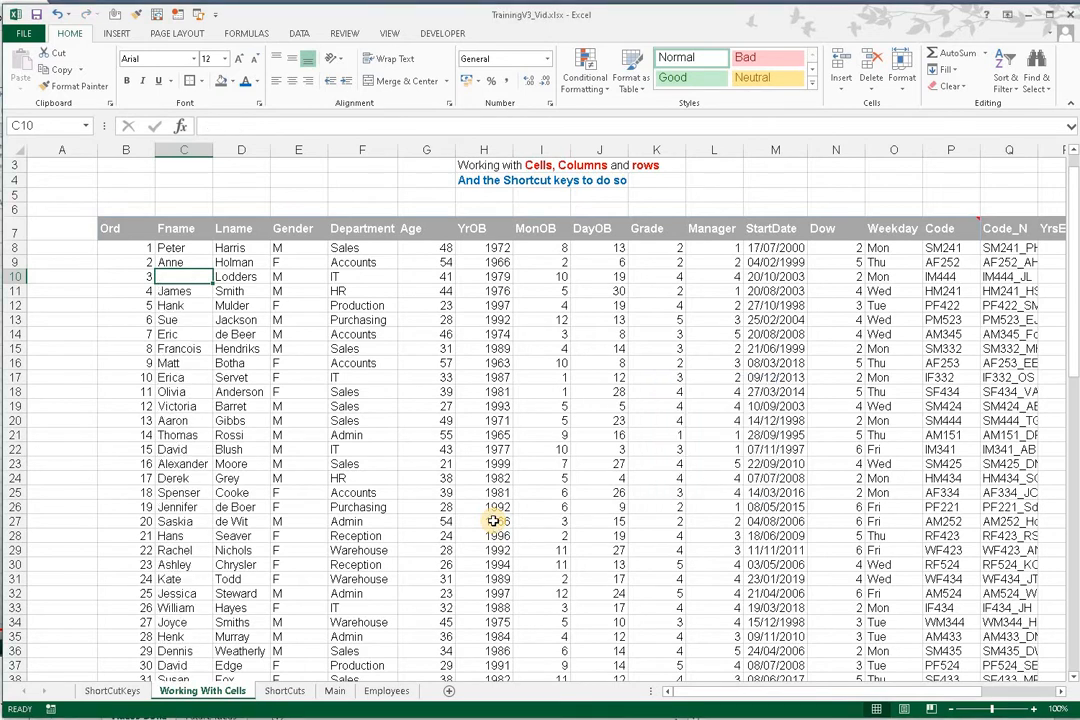
pyautogui.press('Down')
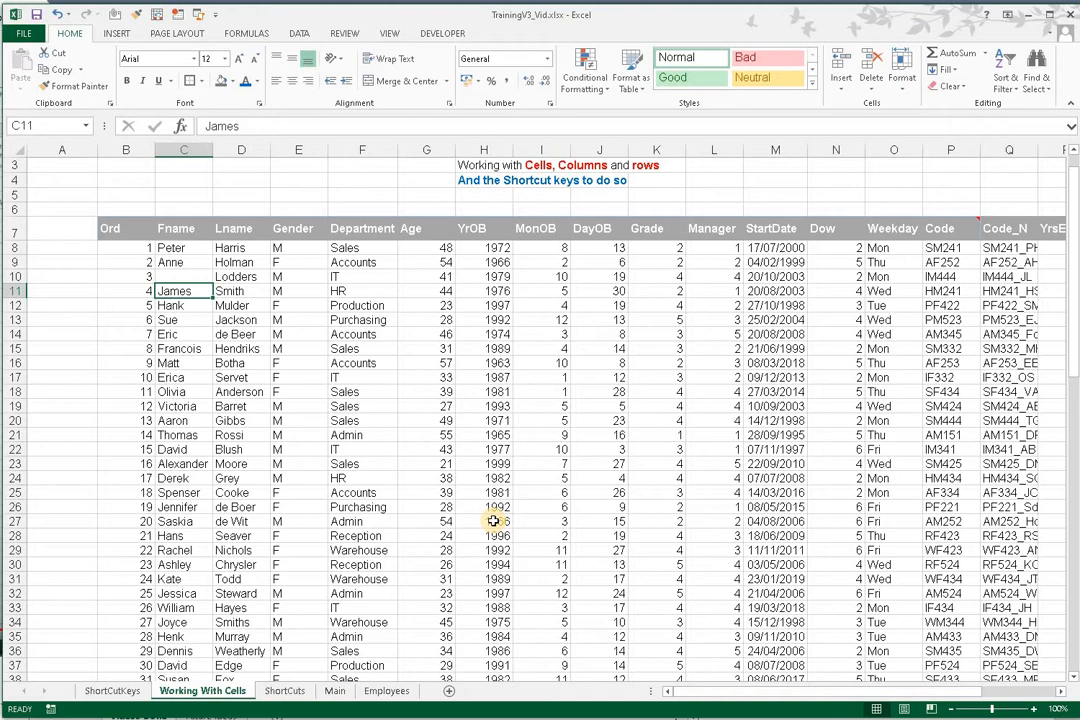
pyautogui.press('Right')
pyautogui.press('Up')
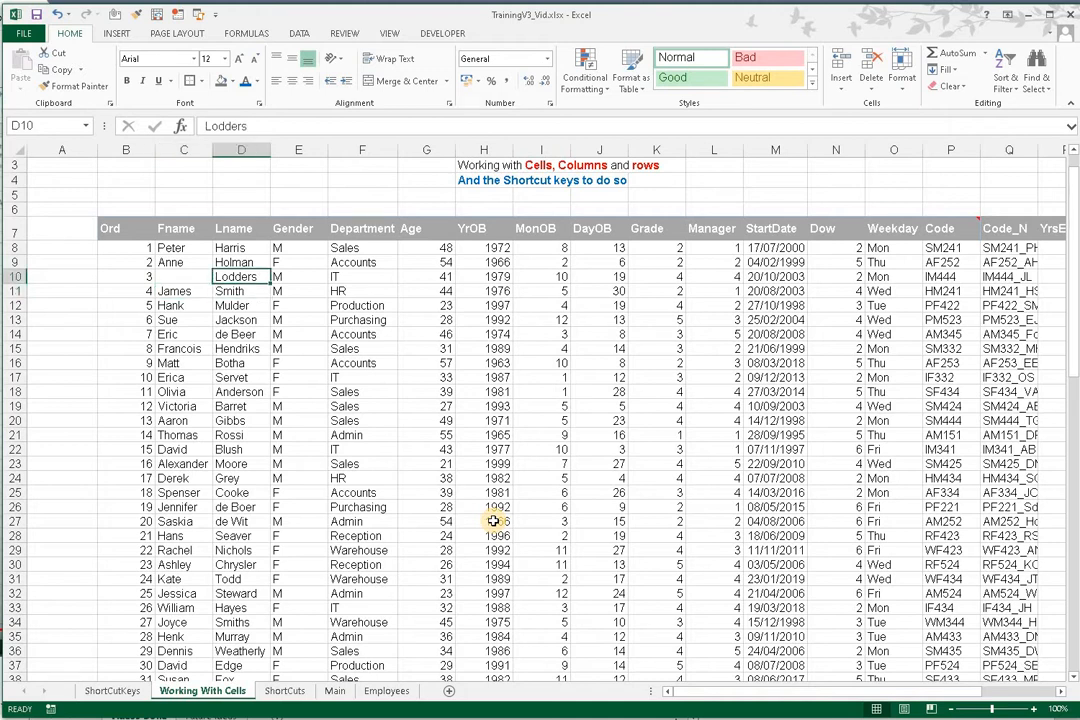
pyautogui.press('Left')
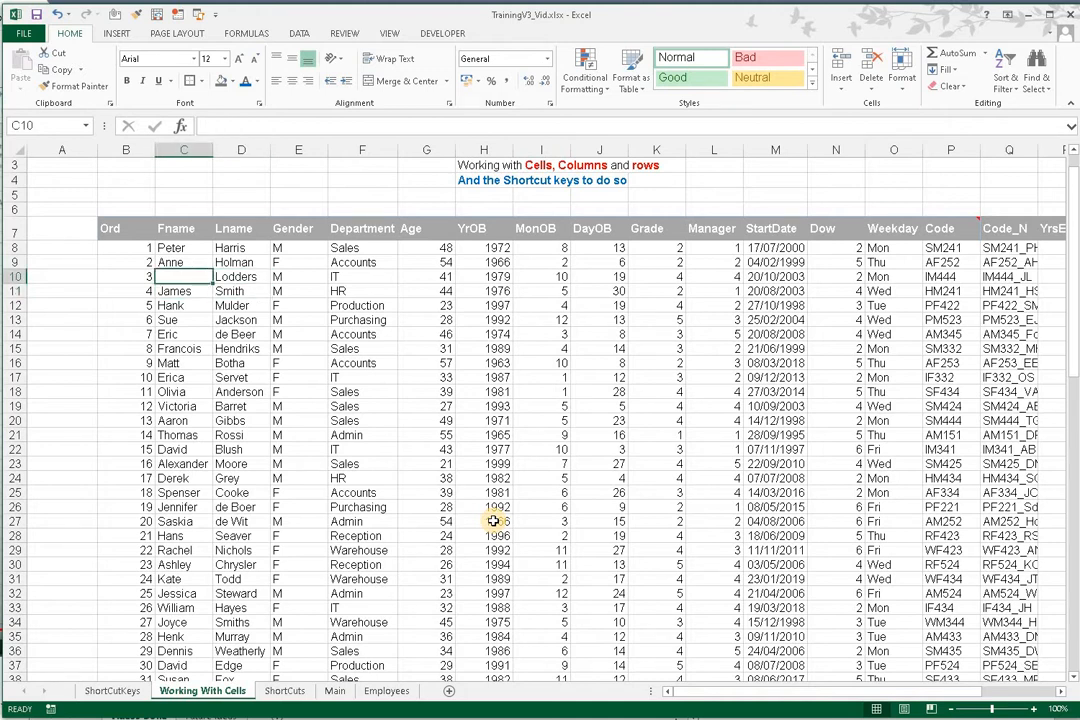
# - Examine the Fname column against the Lname column from row 10 down to the end of the table at row 88
pyautogui.press('Right')
pyautogui.press('Down')
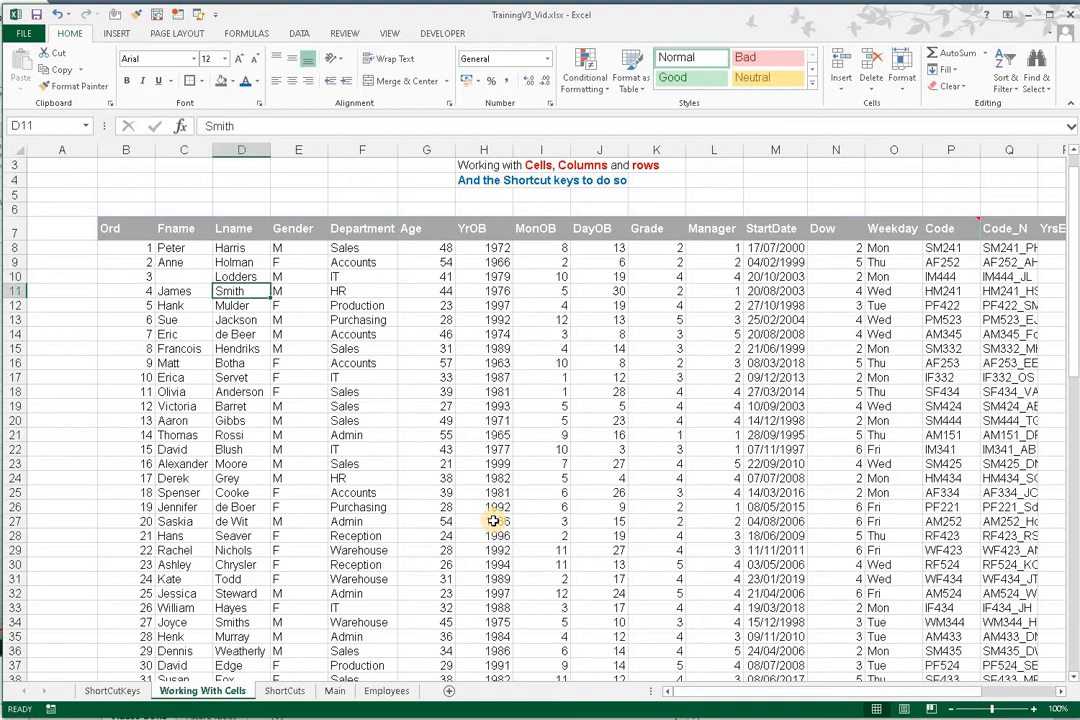
pyautogui.press('Down')
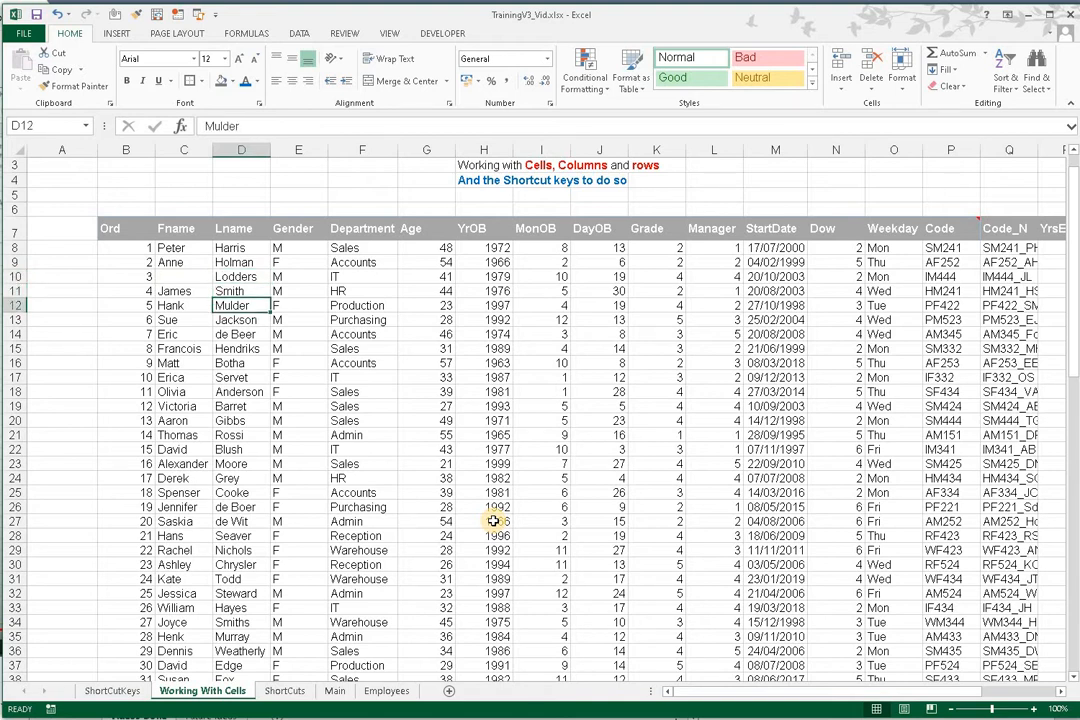
pyautogui.hotkey('ctrl', 'Down')
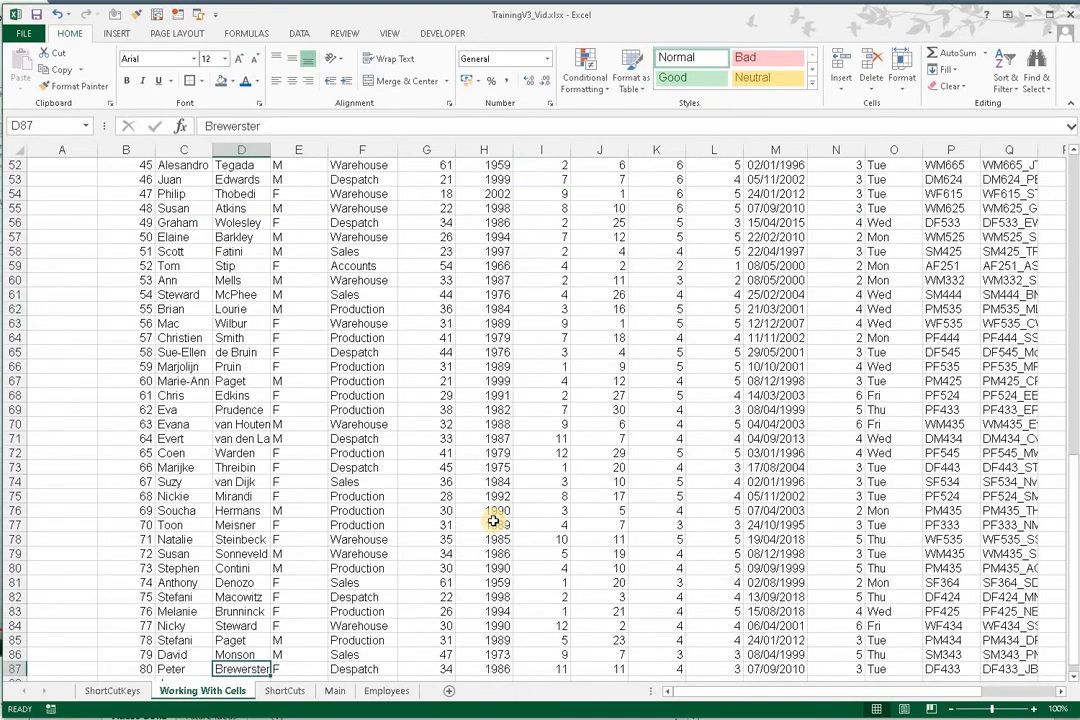
pyautogui.press('Down')
pyautogui.press('Down')
pyautogui.press('Down')
pyautogui.press('Up')
pyautogui.press('Up')
pyautogui.press('Up')
pyautogui.press('Left')
pyautogui.press('Down')
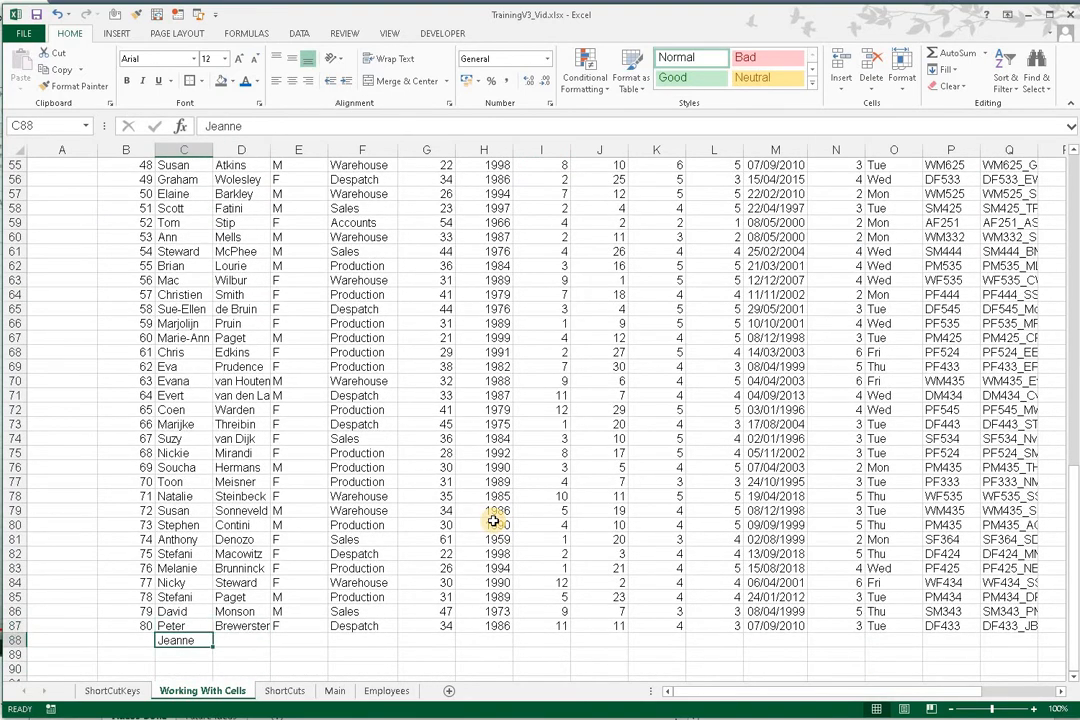
pyautogui.press('Right')
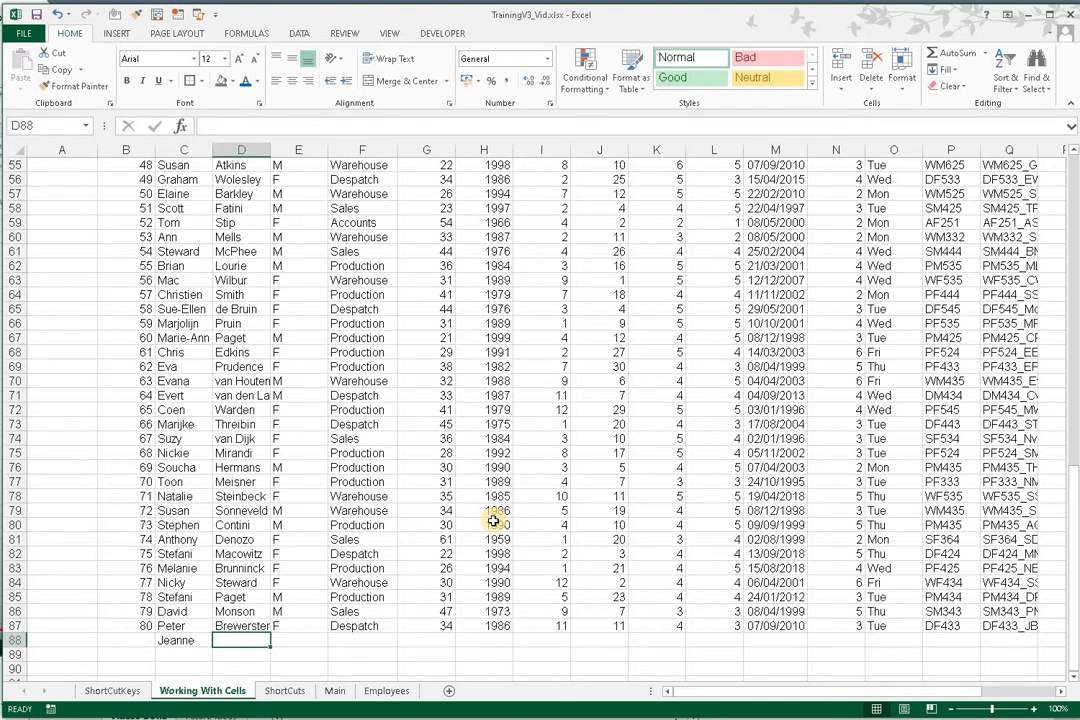
pyautogui.press('Left')
pyautogui.hotkey('ctrl', 'Up')
pyautogui.hotkey('ctrl', 'Up')
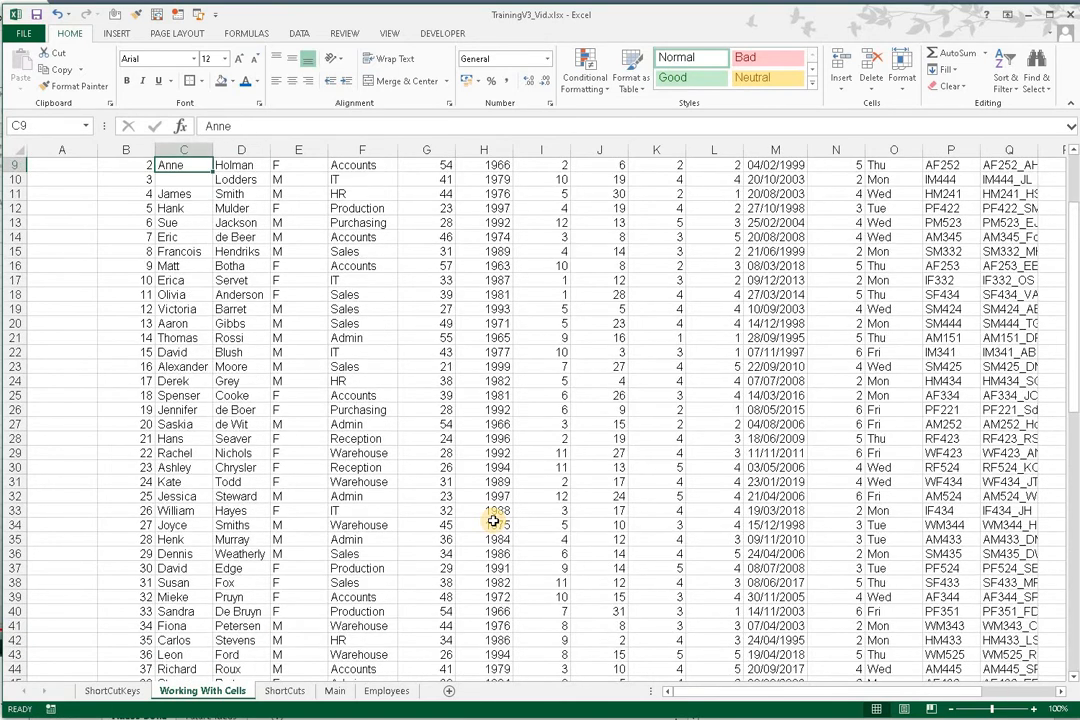
# - Delete the blank cell C10 in the Fname column so that the cells below shift up
pyautogui.press('Down')
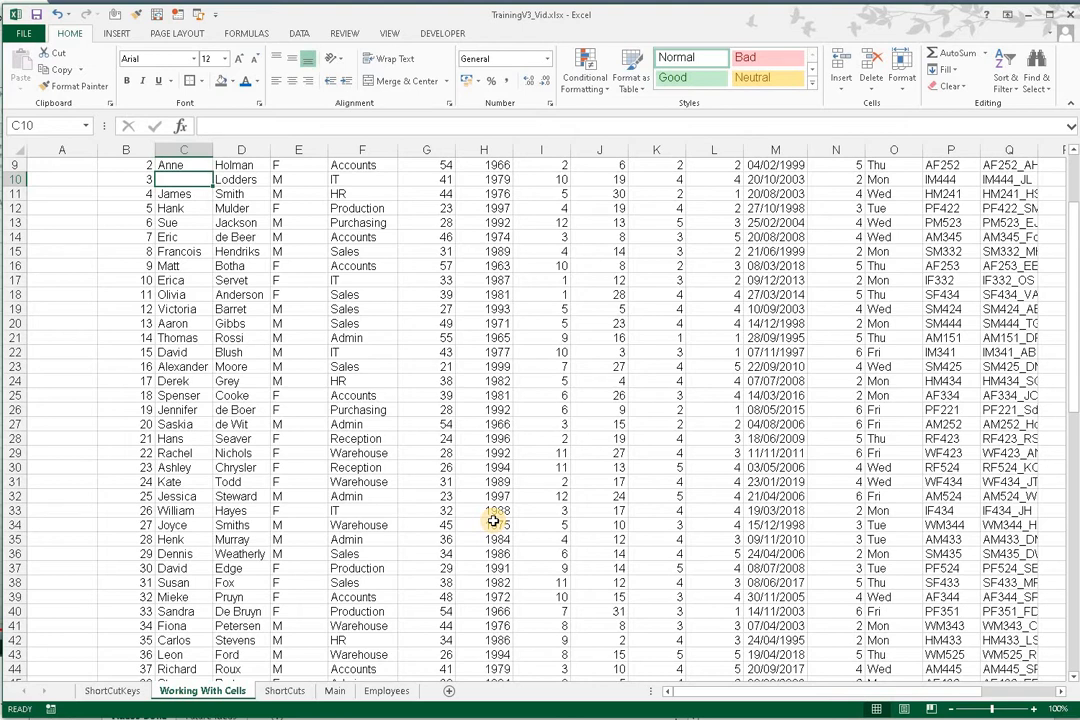
pyautogui.hotkey('alt', 'h')
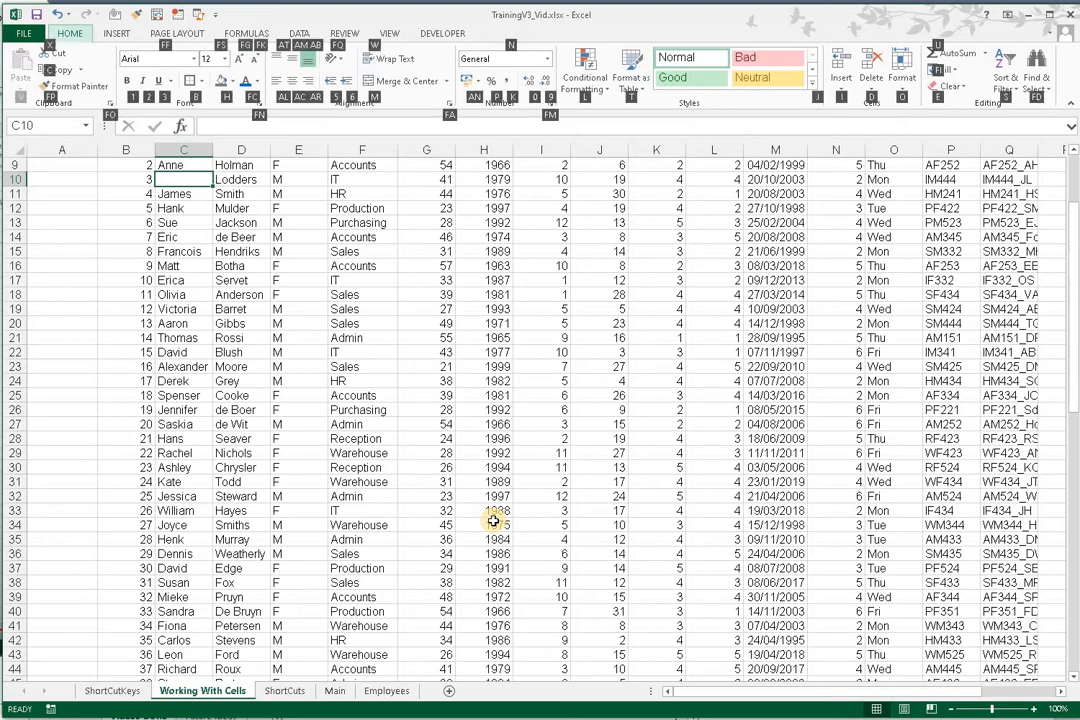
pyautogui.press('d')
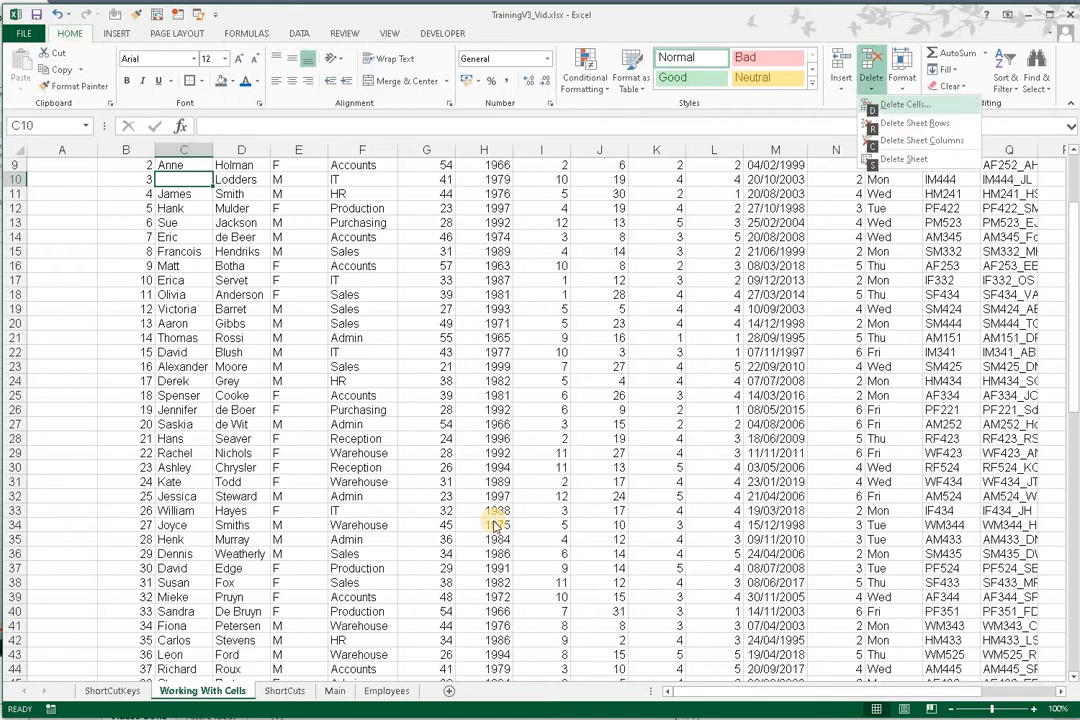
pyautogui.press('d')
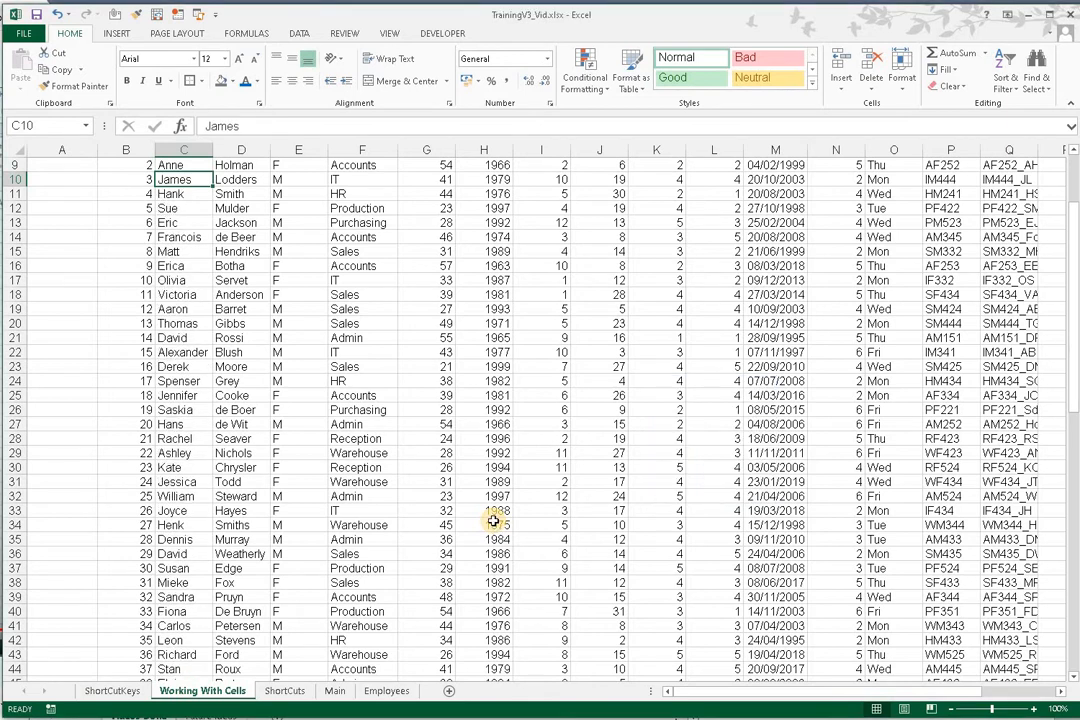
# - Check the first names against the last names in rows 10 and 11 and go back above the header row
pyautogui.press('Right')
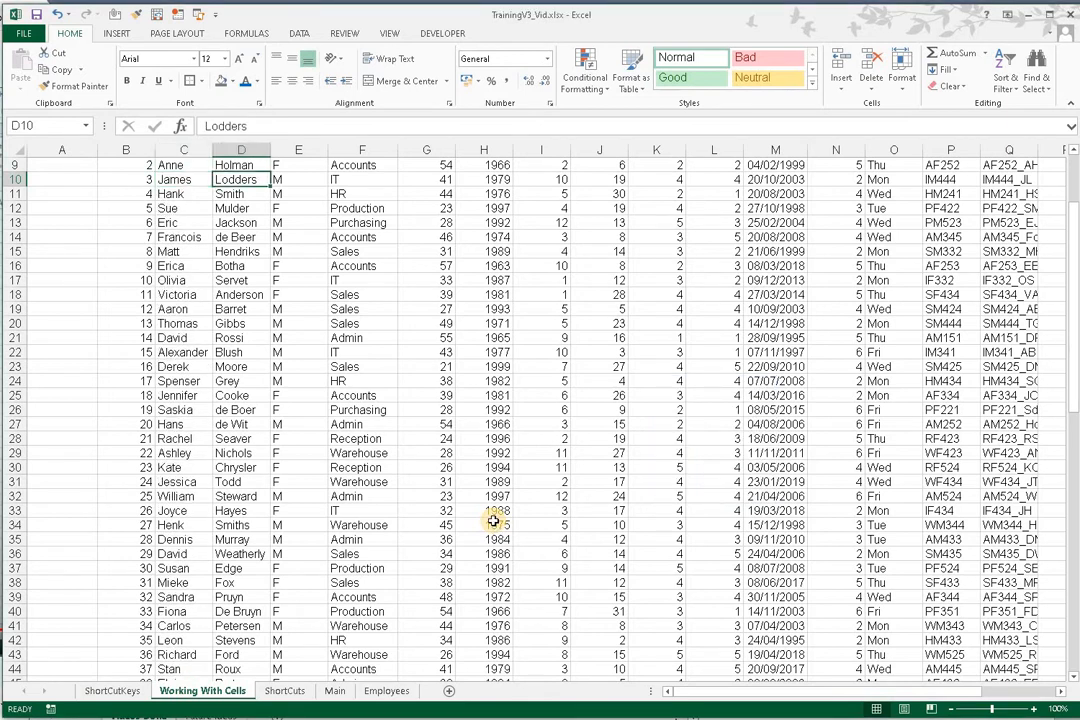
pyautogui.press('Left')
pyautogui.press('Down')
pyautogui.press('Right')
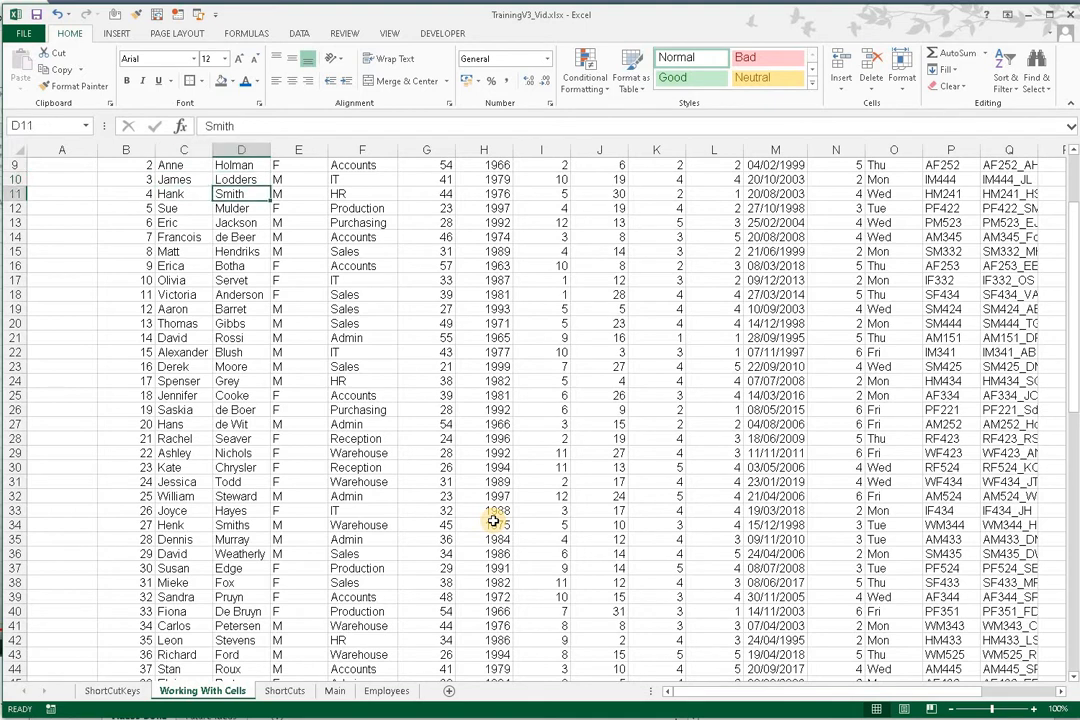
pyautogui.press('Up')
pyautogui.press('Up')
pyautogui.press('Up')
pyautogui.press('Up')
pyautogui.press('Up')
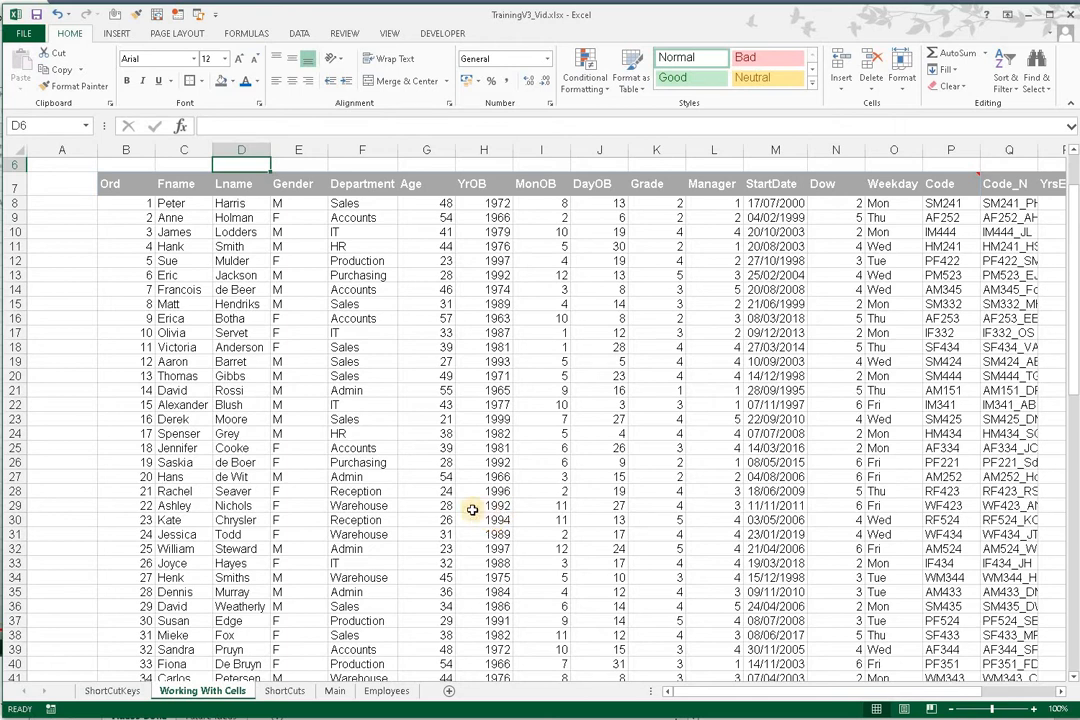
# - View the Insert and Delete cell options for C10, dismissing each dialog without applying anything
pyautogui.click(191, 236)
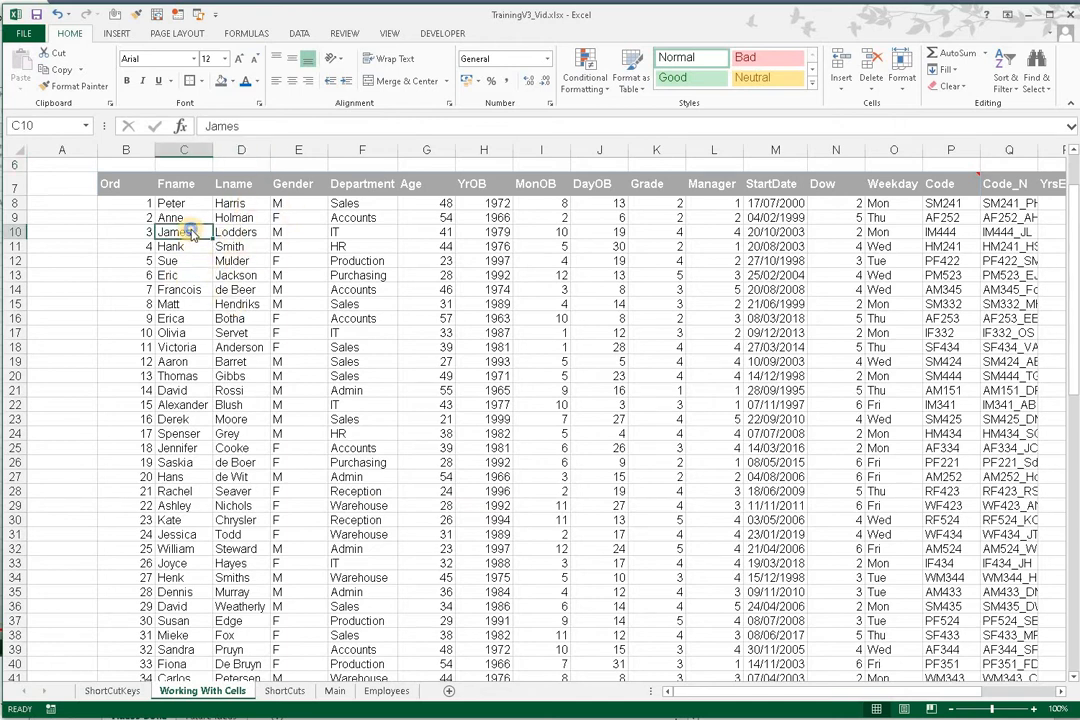
pyautogui.rightClick(194, 231)
pyautogui.click(226, 330)
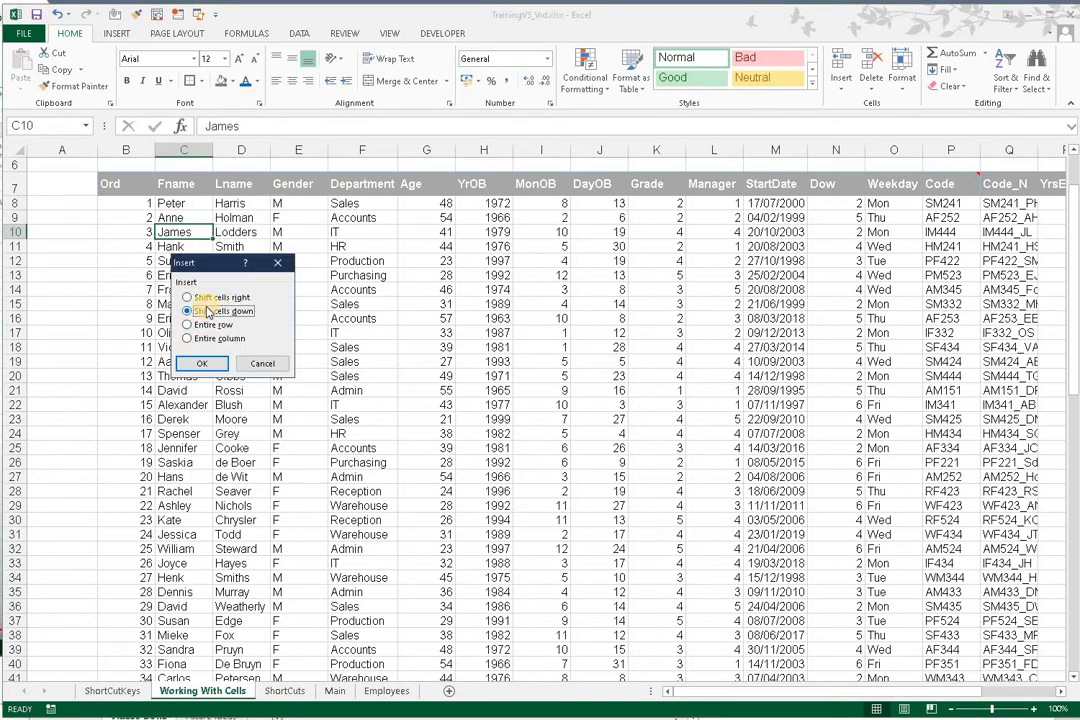
pyautogui.click(266, 362)
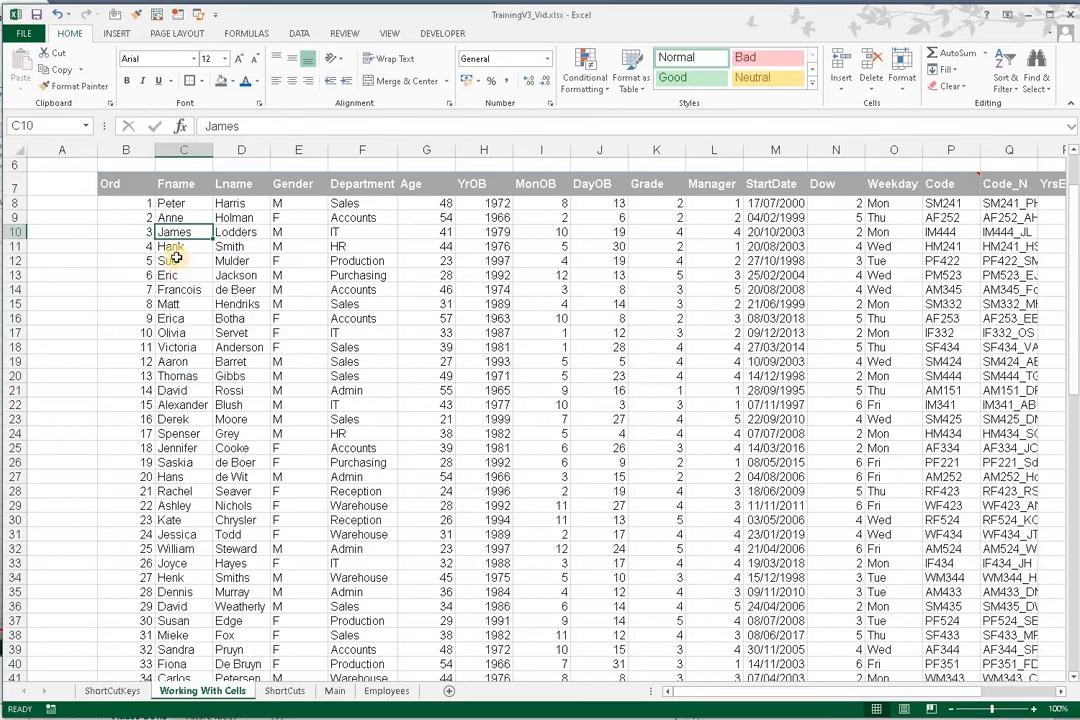
pyautogui.rightClick(180, 237)
pyautogui.click(212, 351)
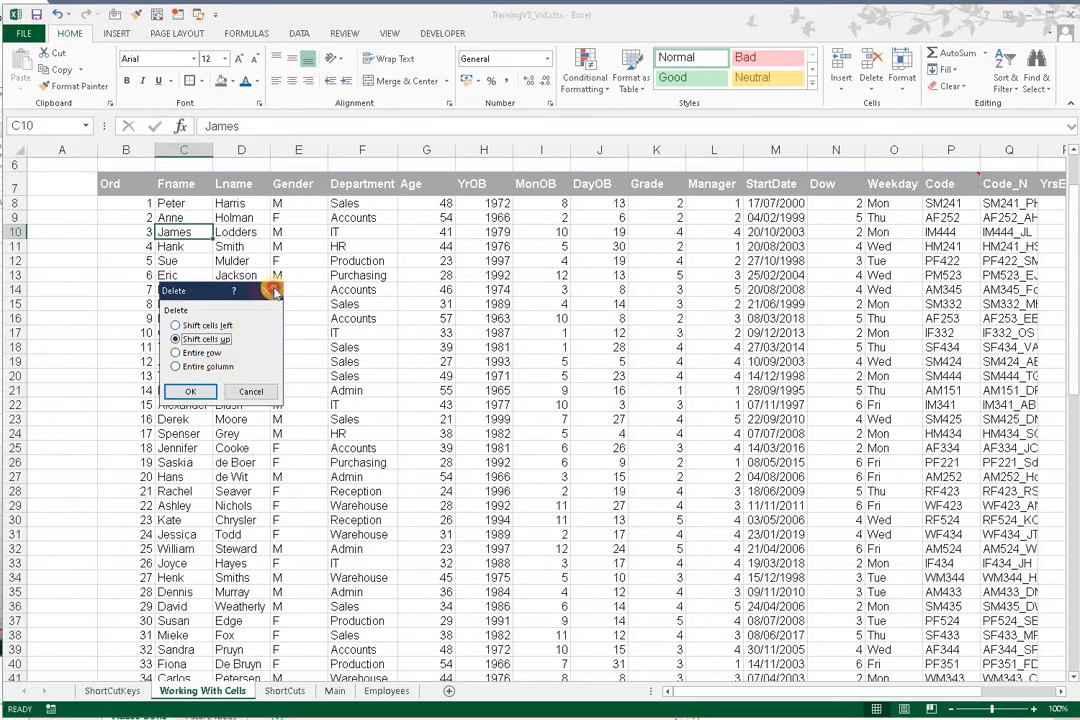
pyautogui.press('Escape')
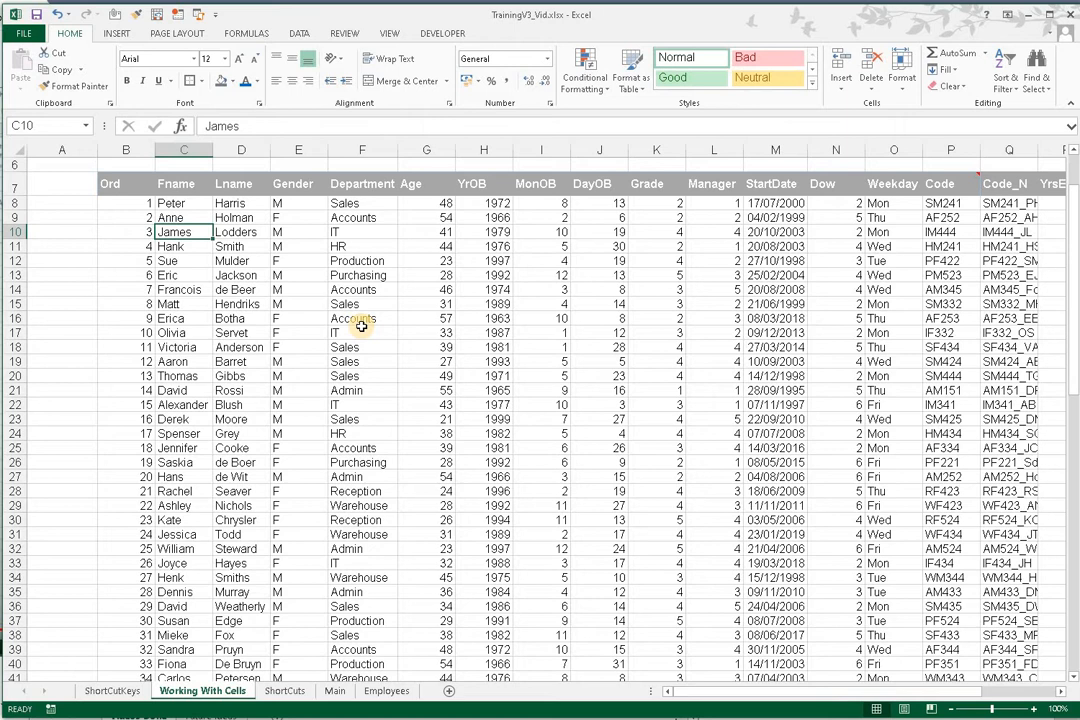
pyautogui.hotkey('alt', 'h')
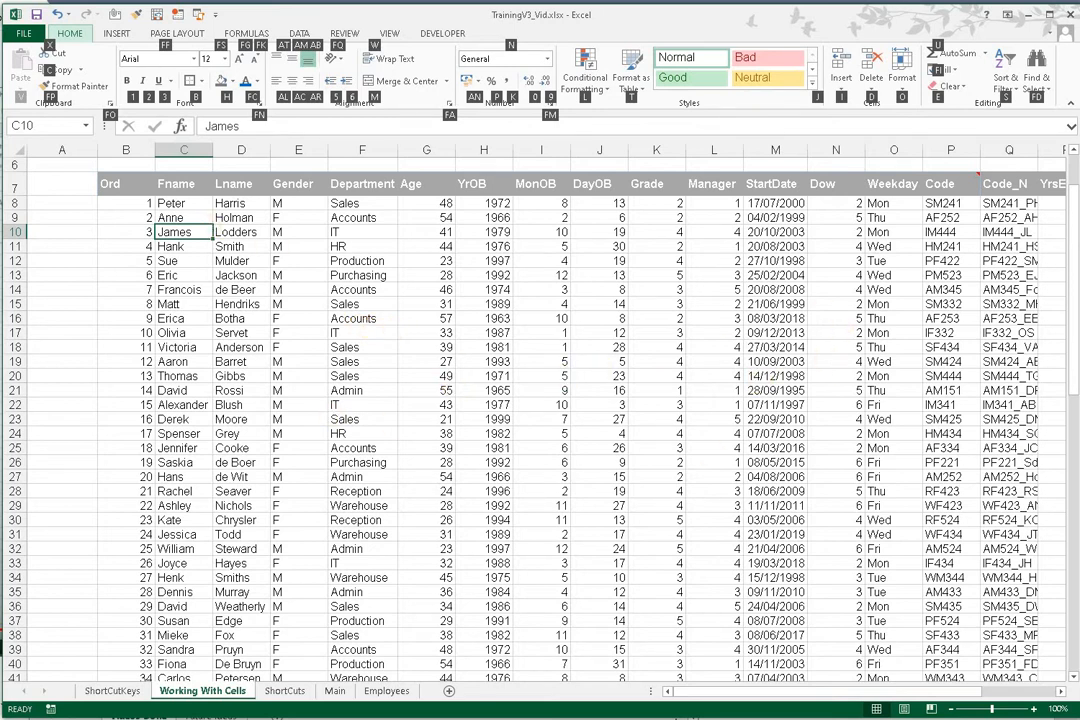
pyautogui.press('Escape')
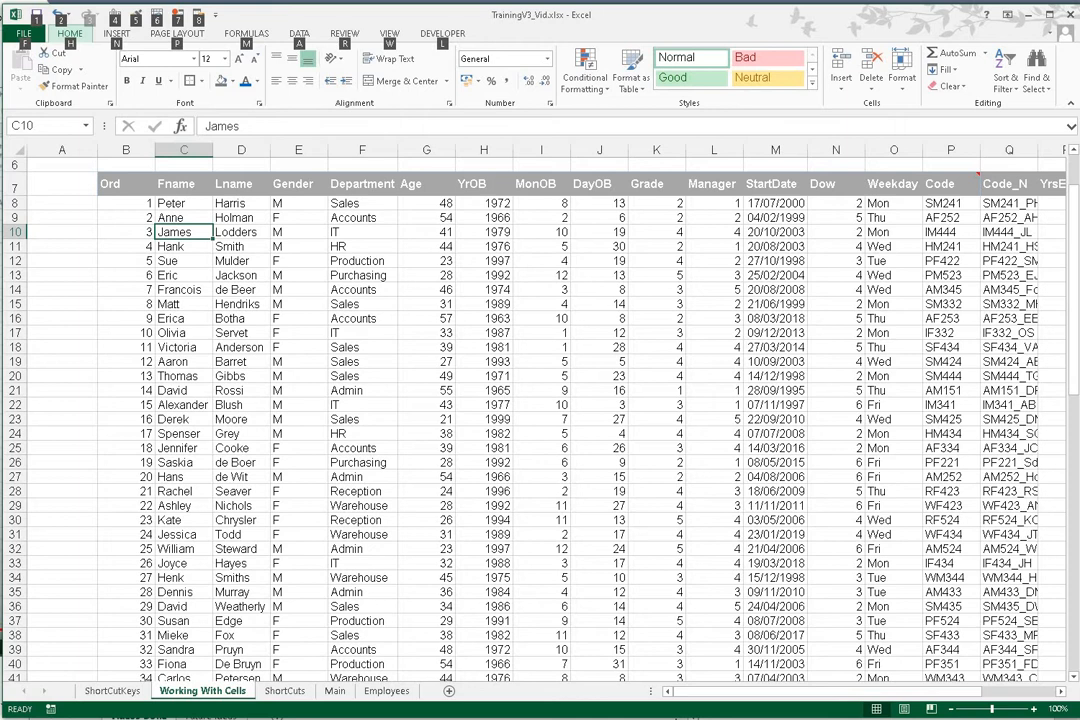
pyautogui.press('Escape')
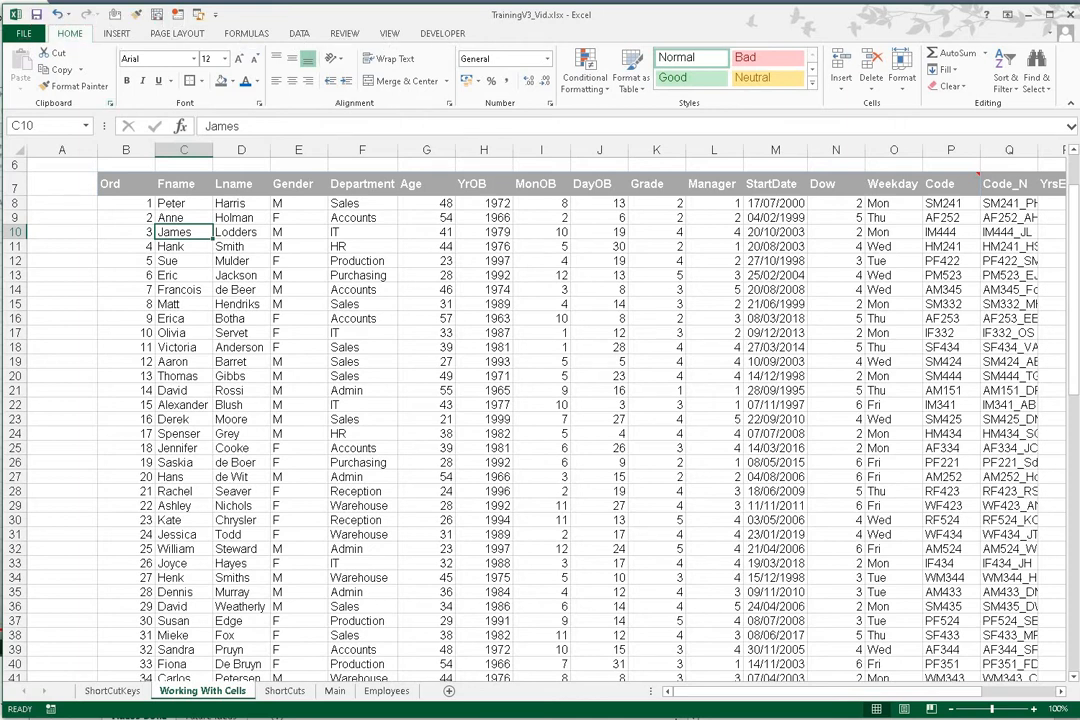
# - Widen the Fname column slightly with the Column Width command, starting from cell C22
pyautogui.press('Down')
pyautogui.press('Down')
pyautogui.press('Down')
pyautogui.press('Down')
pyautogui.press('Down')
pyautogui.press('Down')
pyautogui.press('Down')
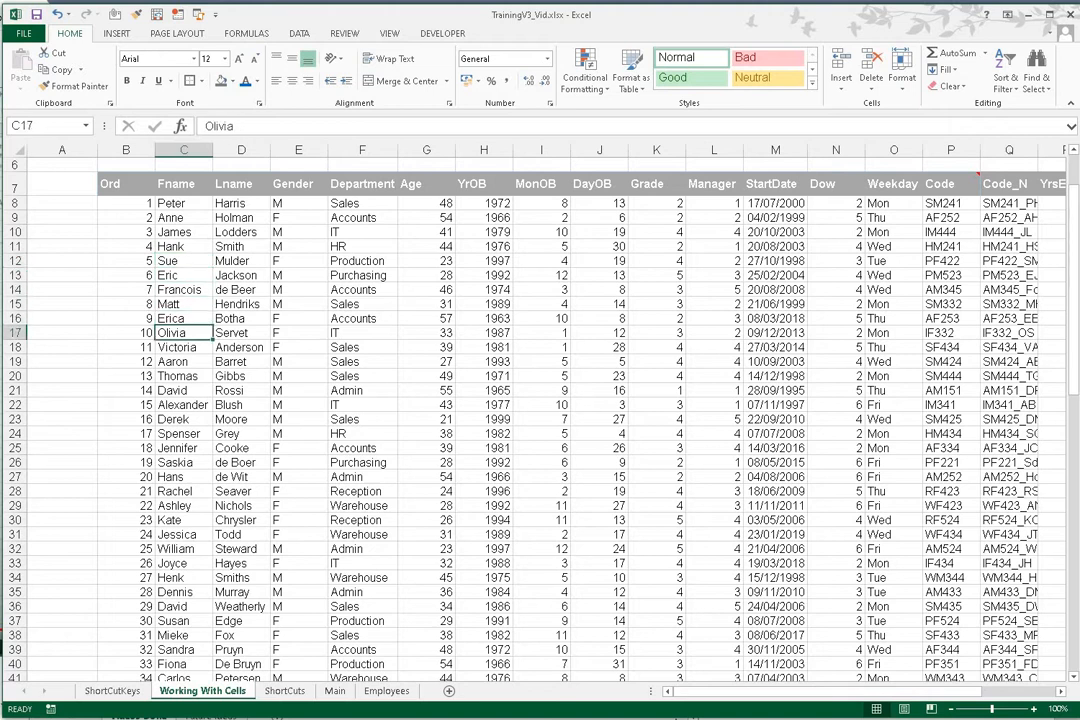
pyautogui.press('Down')
pyautogui.press('Down')
pyautogui.press('Down')
pyautogui.press('Down')
pyautogui.press('Down')
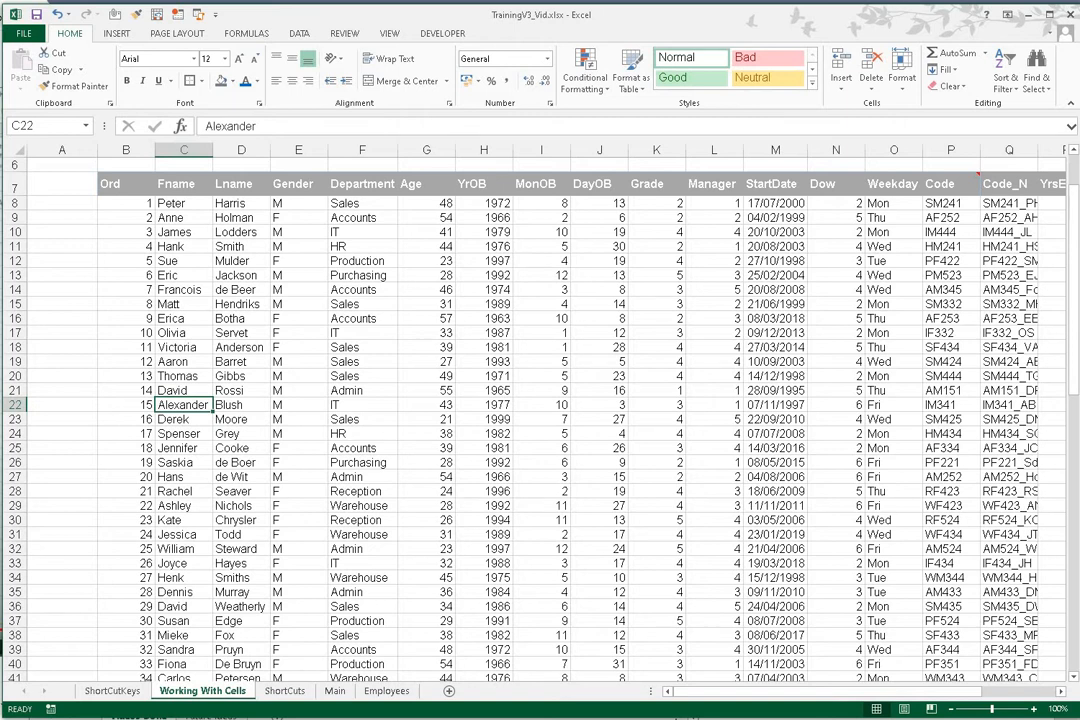
pyautogui.hotkey('alt', 'h')
pyautogui.press('o')
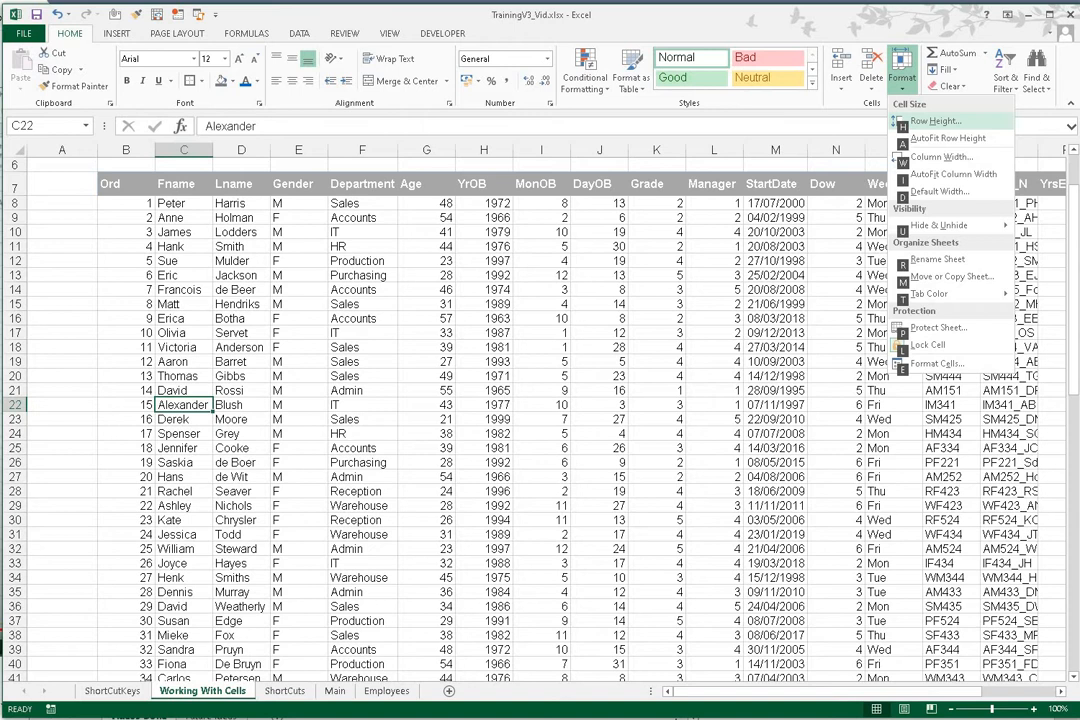
pyautogui.press('Down')
pyautogui.press('Down')
pyautogui.press('Return')
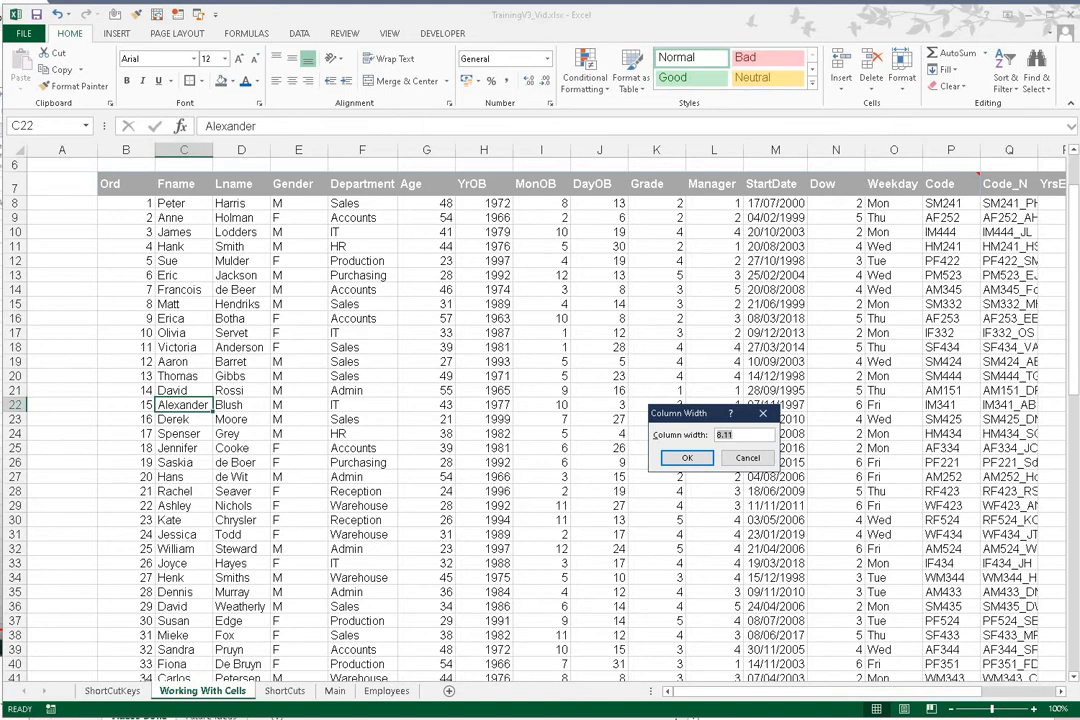
pyautogui.press('Return')
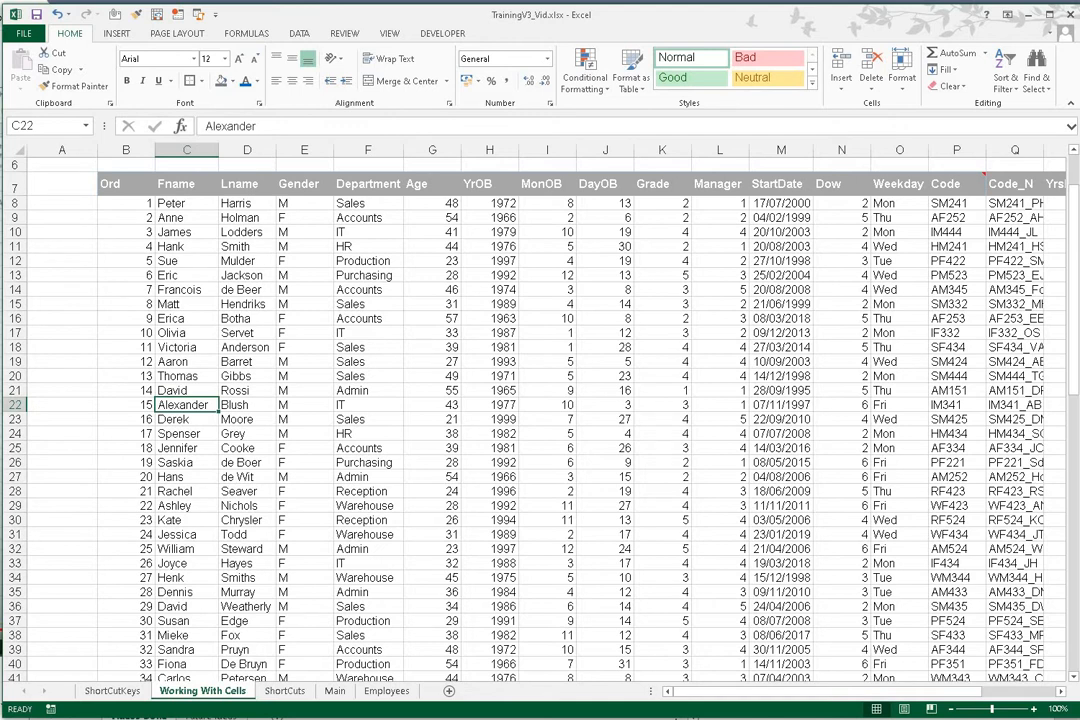
# - Reduce the height of header row 7 with the Row Height command, starting from the Ord cell B7
pyautogui.press('Up')
pyautogui.press('Up')
pyautogui.press('Up')
pyautogui.press('Up')
pyautogui.press('Up')
pyautogui.press('Up')
pyautogui.press('Up')
pyautogui.press('Up')
pyautogui.press('Up')
pyautogui.press('Up')
pyautogui.press('Up')
pyautogui.press('Up')
pyautogui.press('Up')
pyautogui.press('Up')
pyautogui.press('Up')
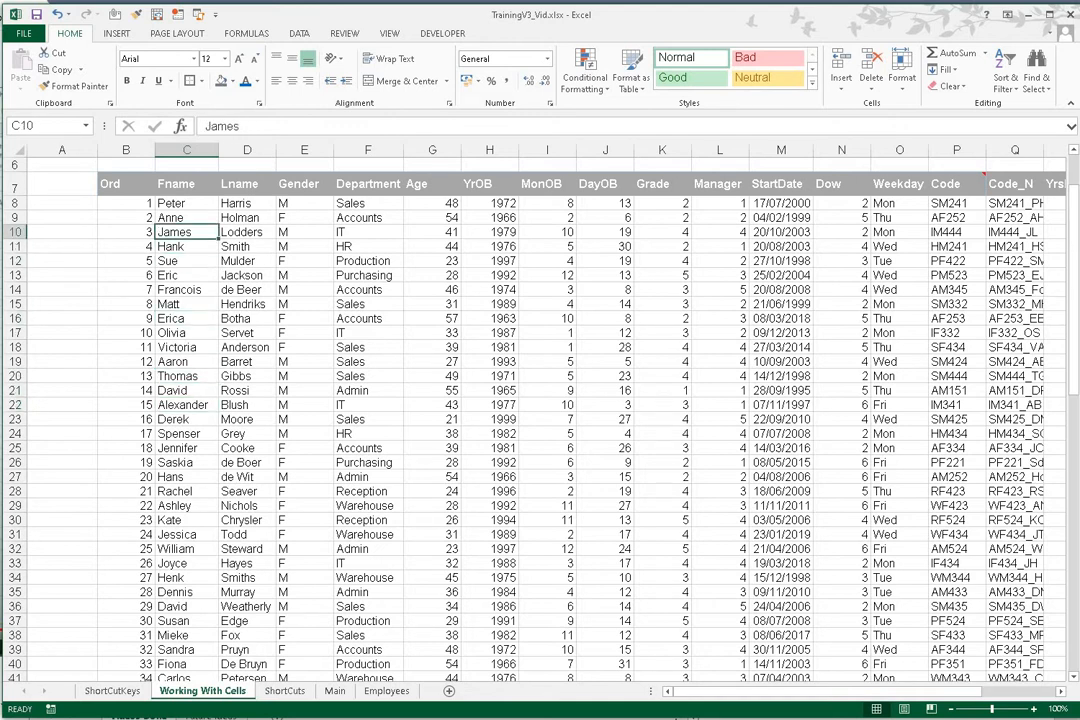
pyautogui.press('Left')
pyautogui.press('Left')
pyautogui.press('Right')
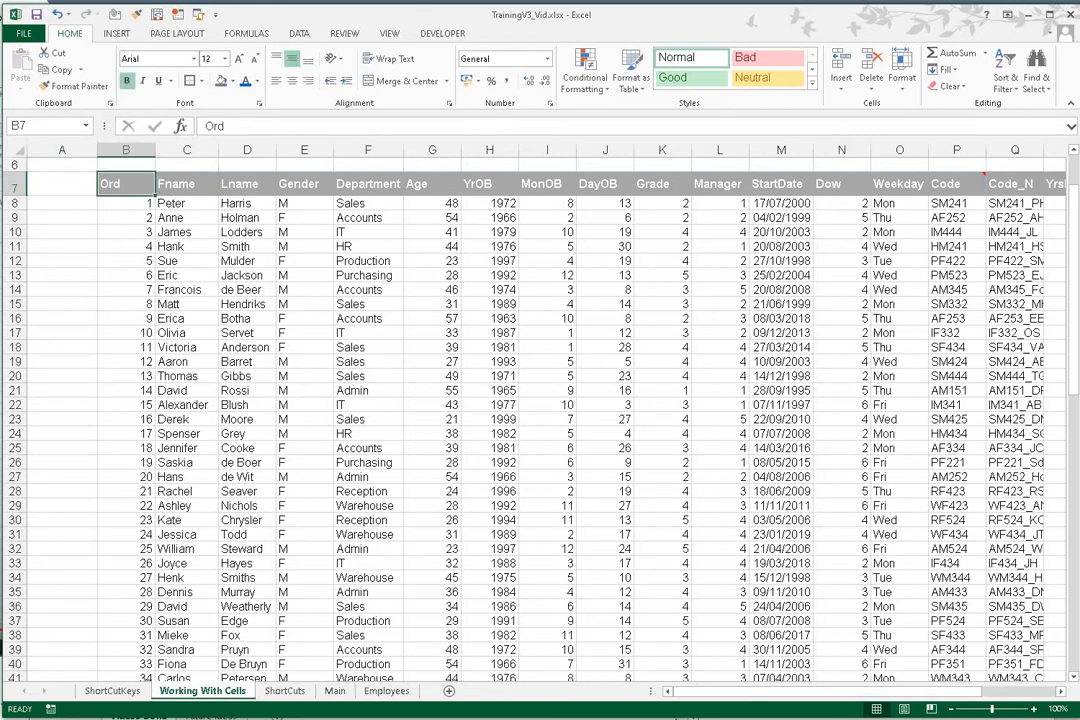
pyautogui.hotkey('alt', 'h')
pyautogui.press('o')
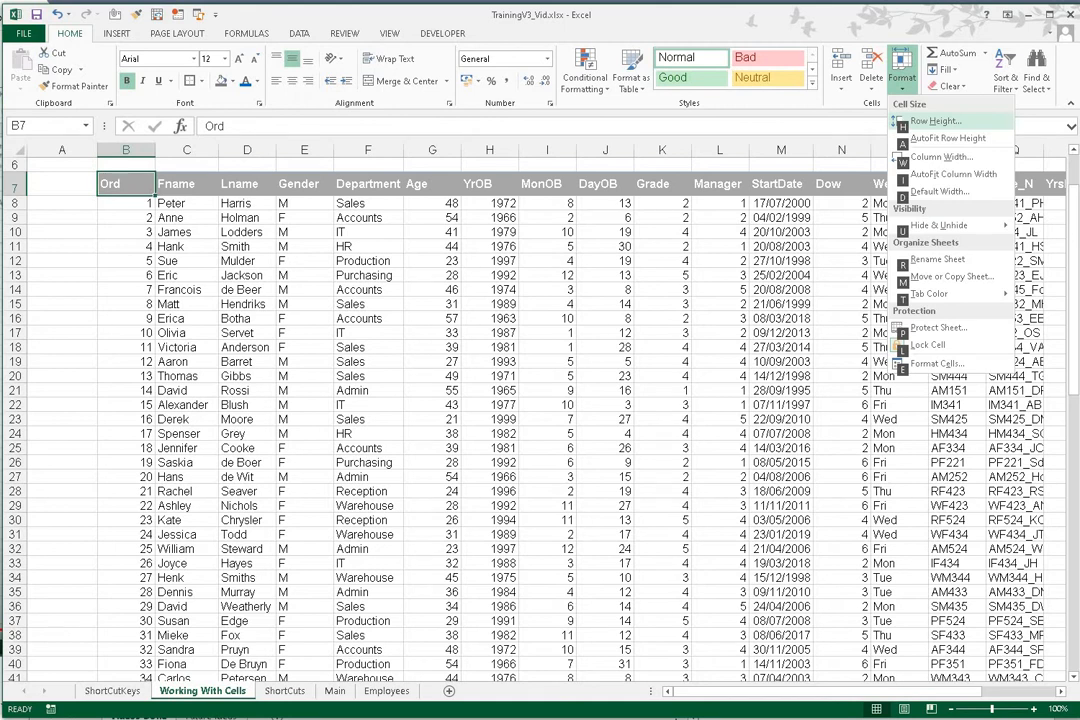
pyautogui.press('h')
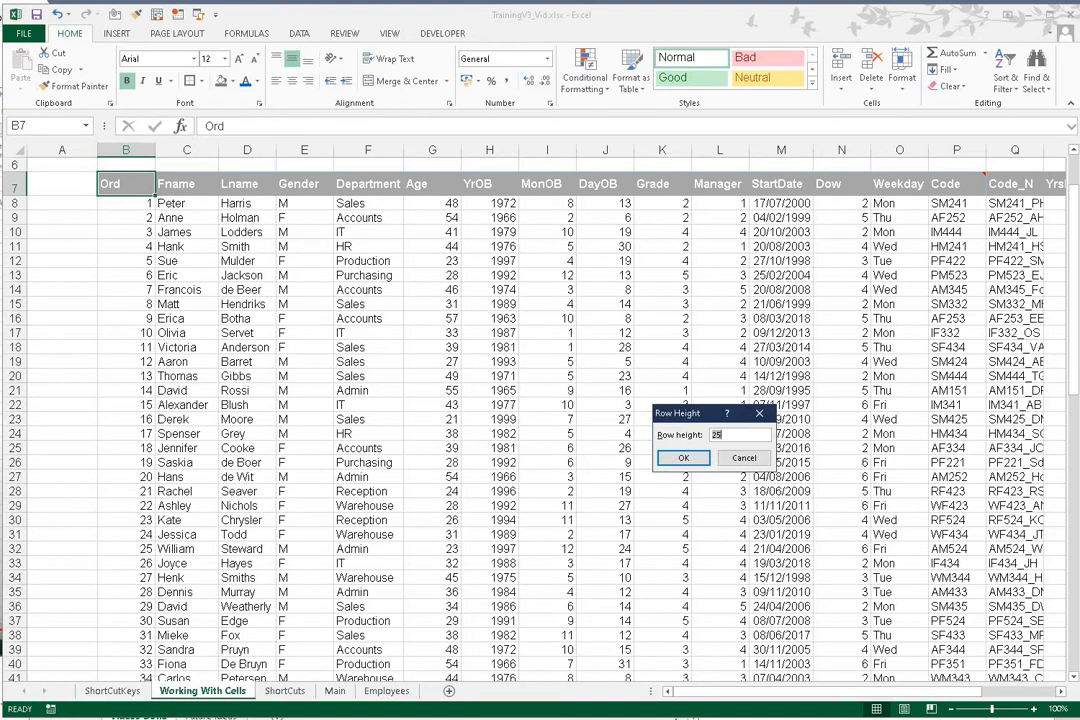
pyautogui.press('Return')
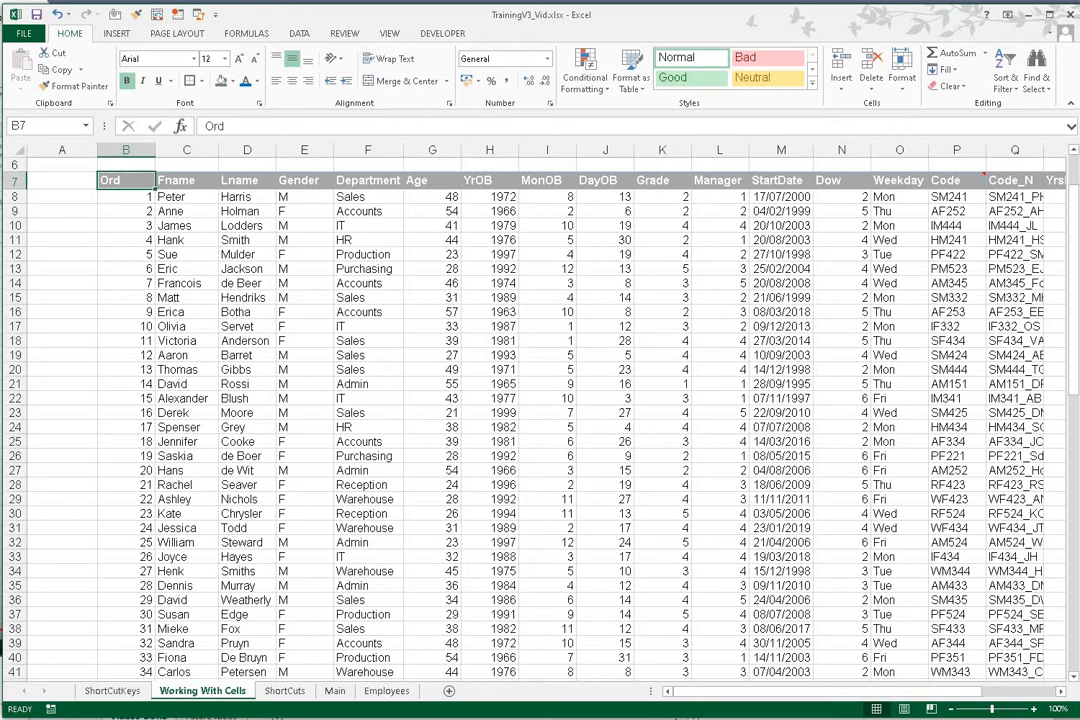
# - Select the entire row 10 from cell B10 and reduce the selection to cell C10
pyautogui.press('Down')
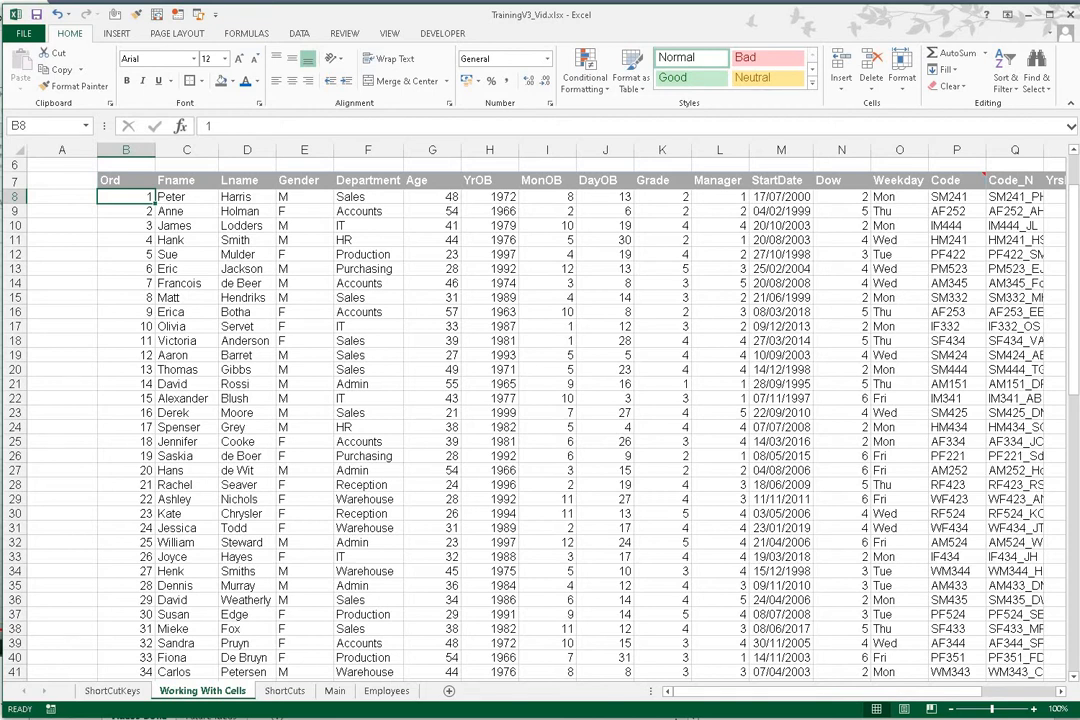
pyautogui.press('Down')
pyautogui.press('Down')
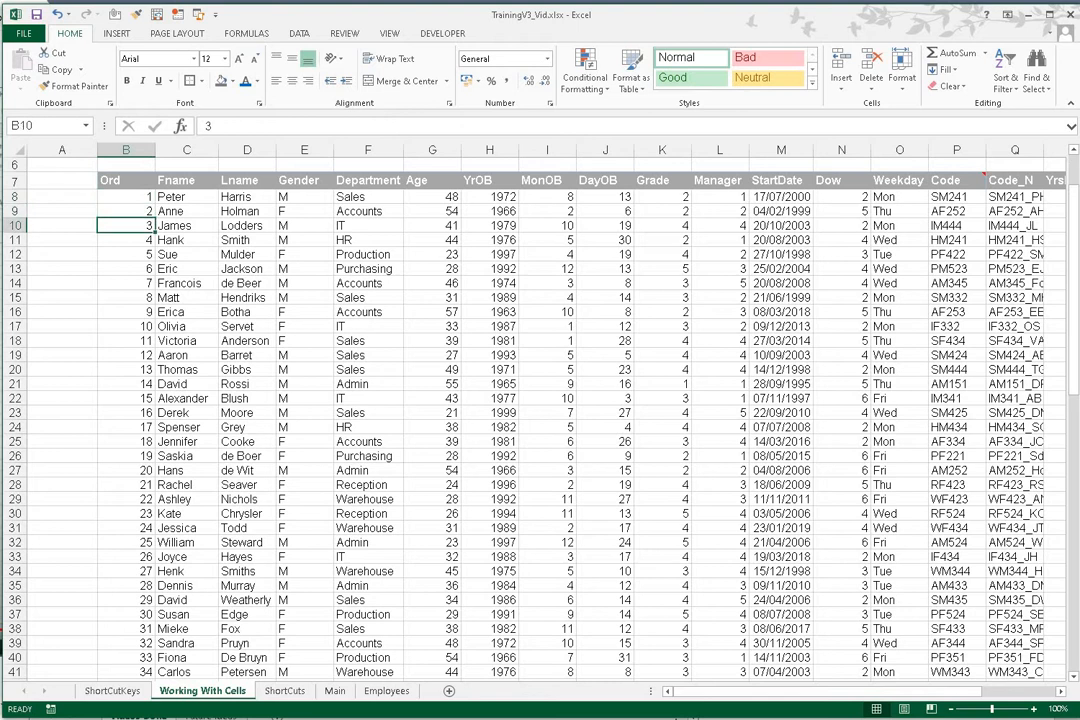
pyautogui.hotkey('shift', 'space')
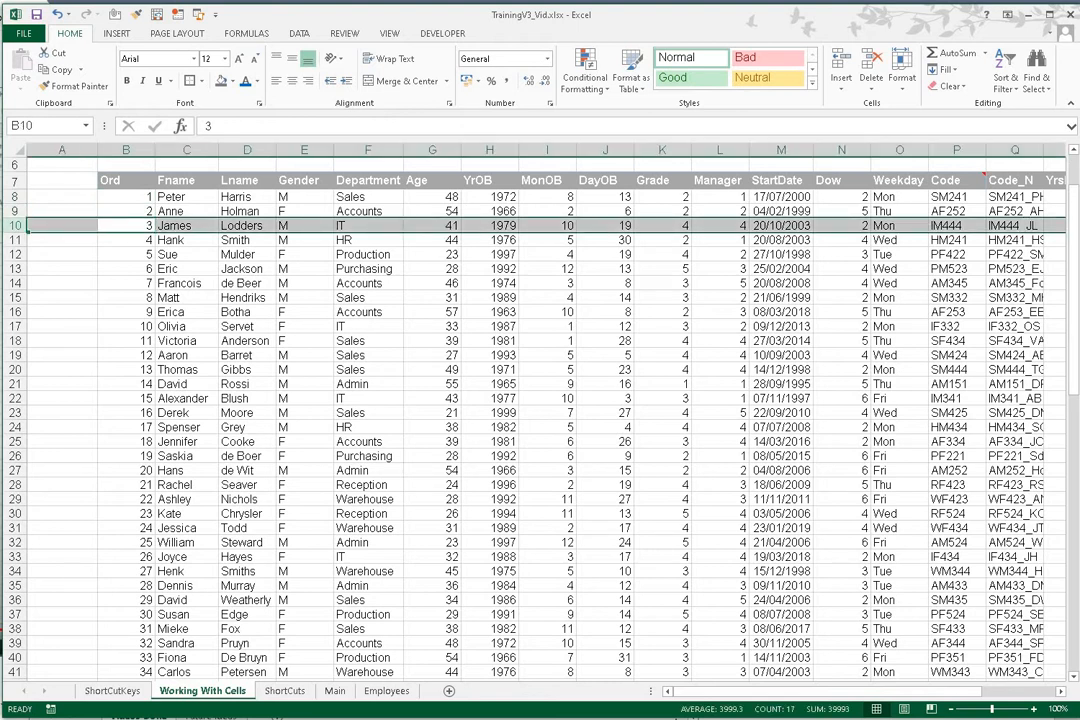
pyautogui.press('Right')
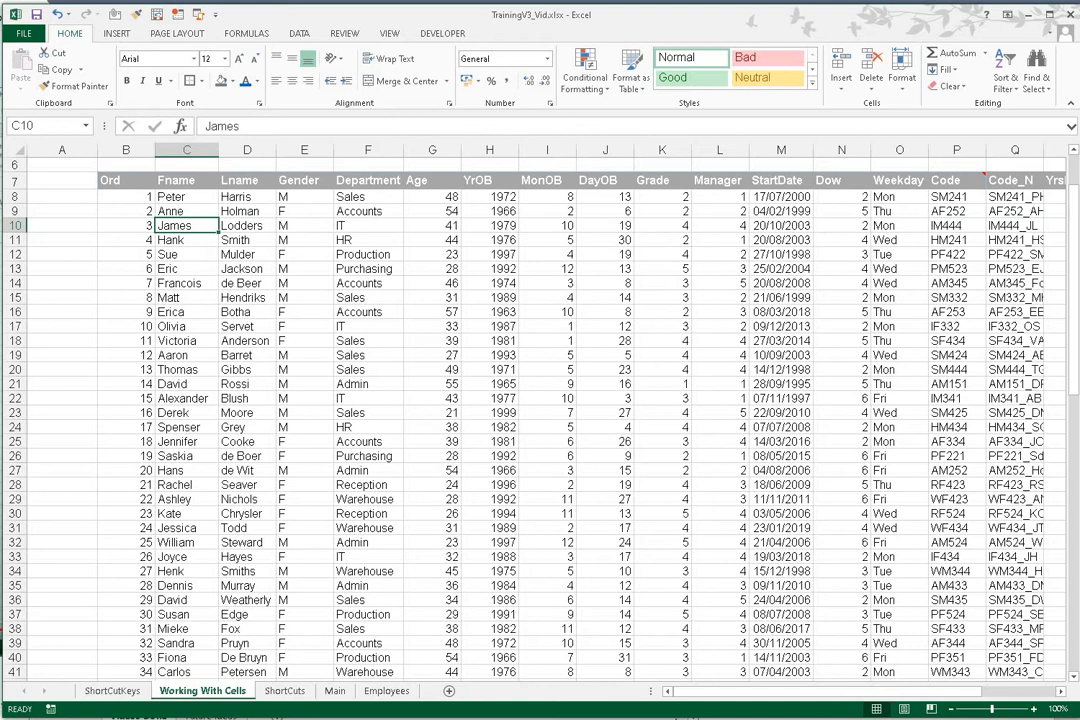
# - Select the entire row 10 from cell C10, and the entire Fname column from cell C11
pyautogui.hotkey('shift', 'space')
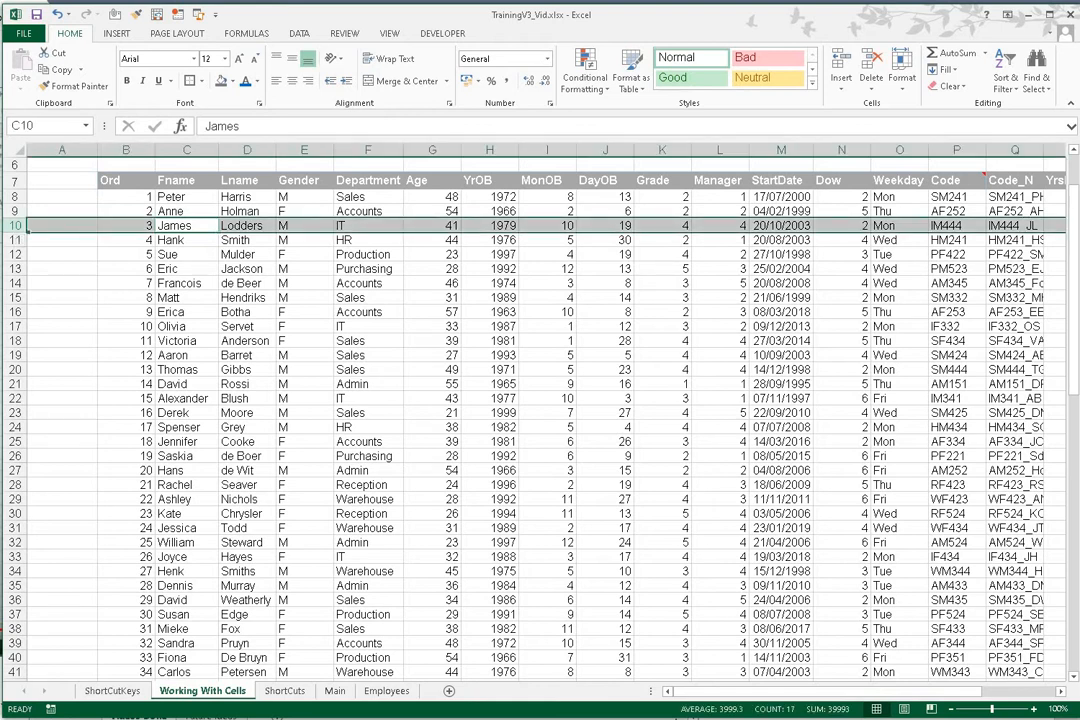
pyautogui.press('Down')
pyautogui.hotkey('ctrl', 'space')
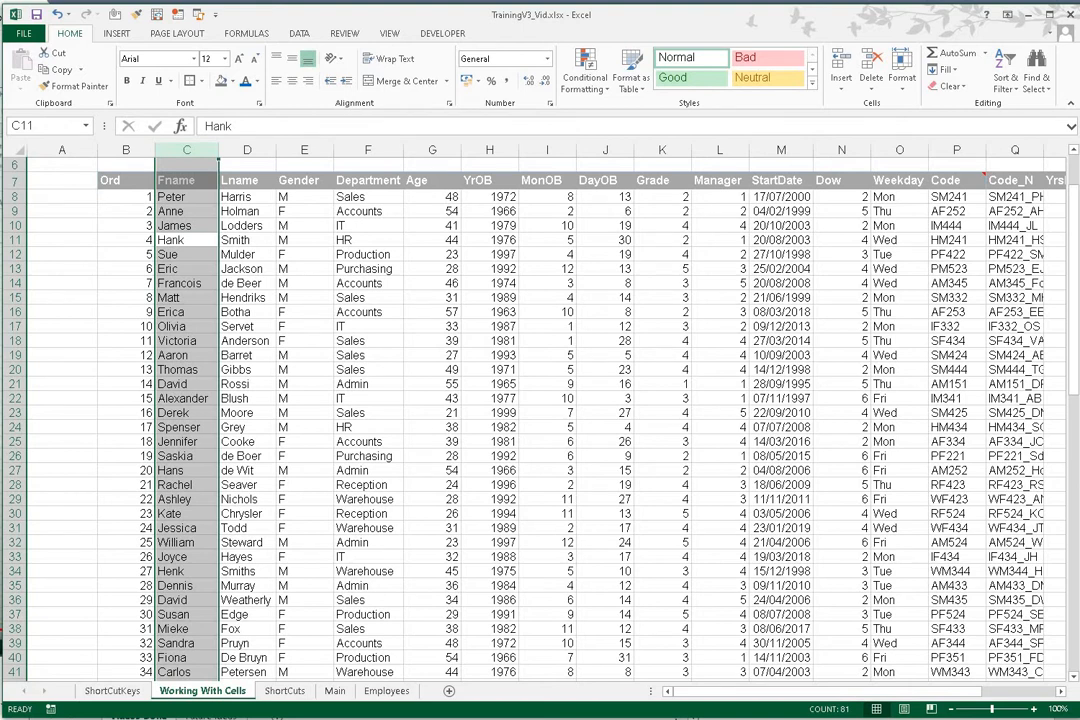
# - Select the entire row 11 from cell B11 and extend the selection to the whole worksheet
pyautogui.press('Left')
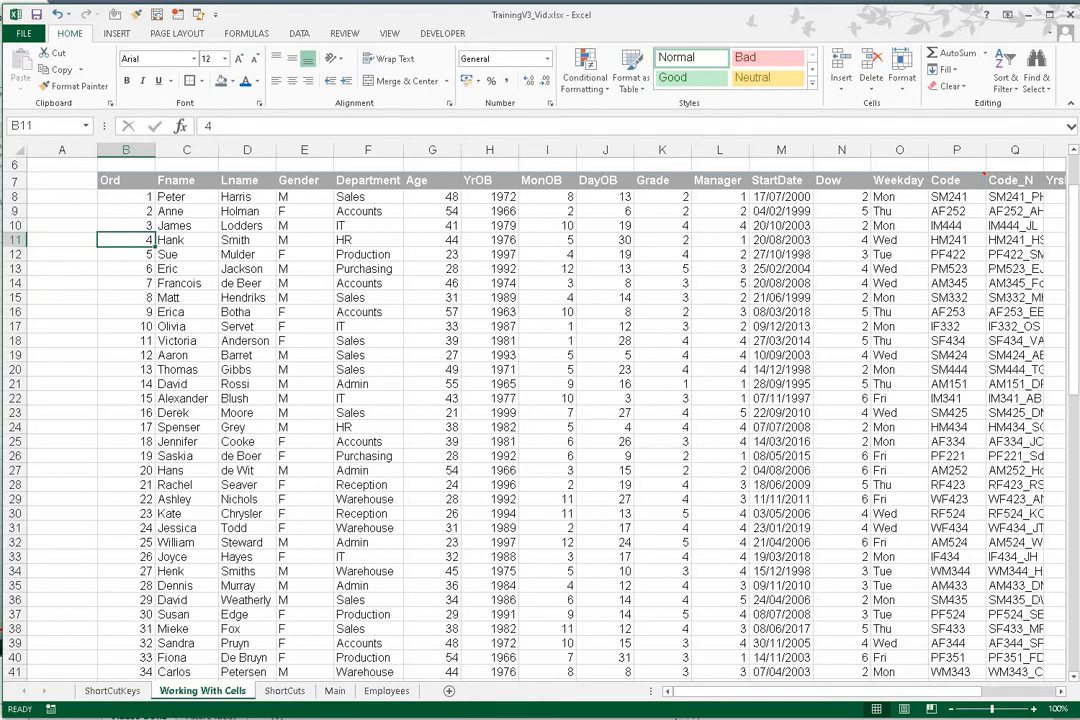
pyautogui.hotkey('shift', 'space')
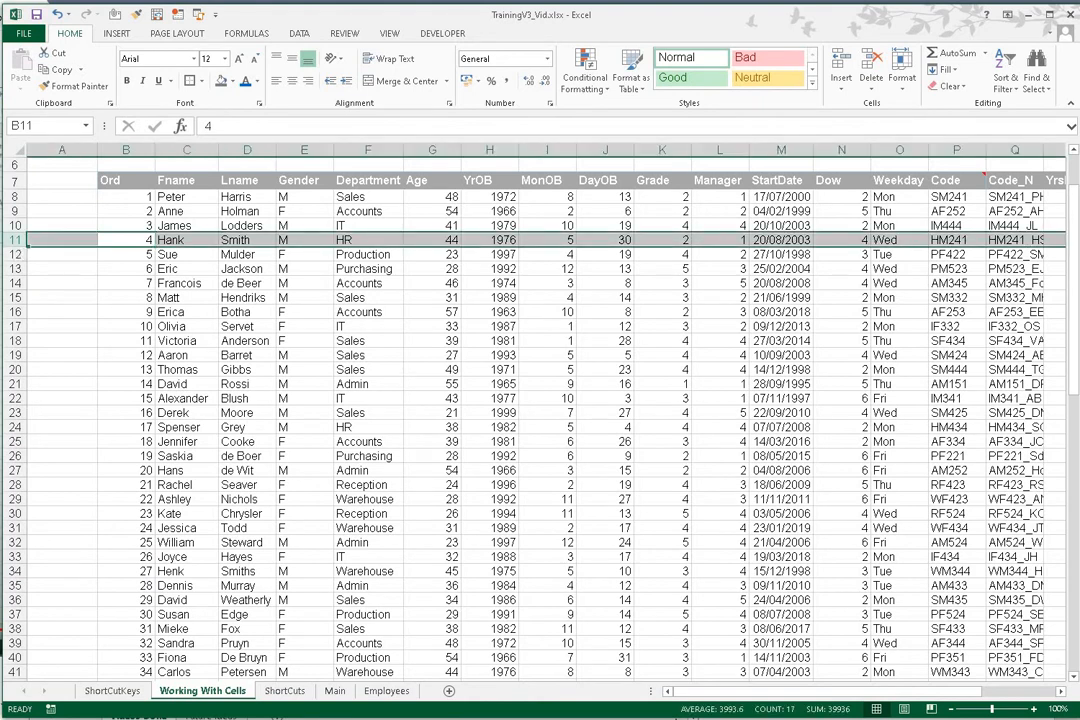
pyautogui.hotkey('ctrl', 'space')
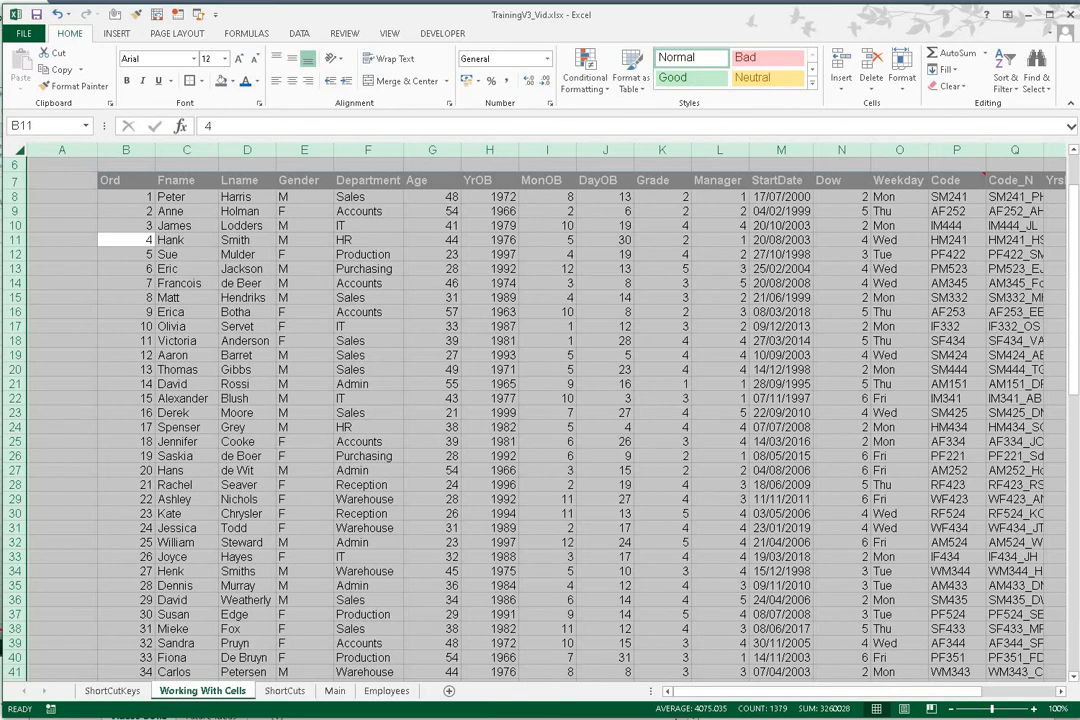
# - Reduce the selection to cell E23 and select the whole worksheet again with Select All
pyautogui.click(312, 410)
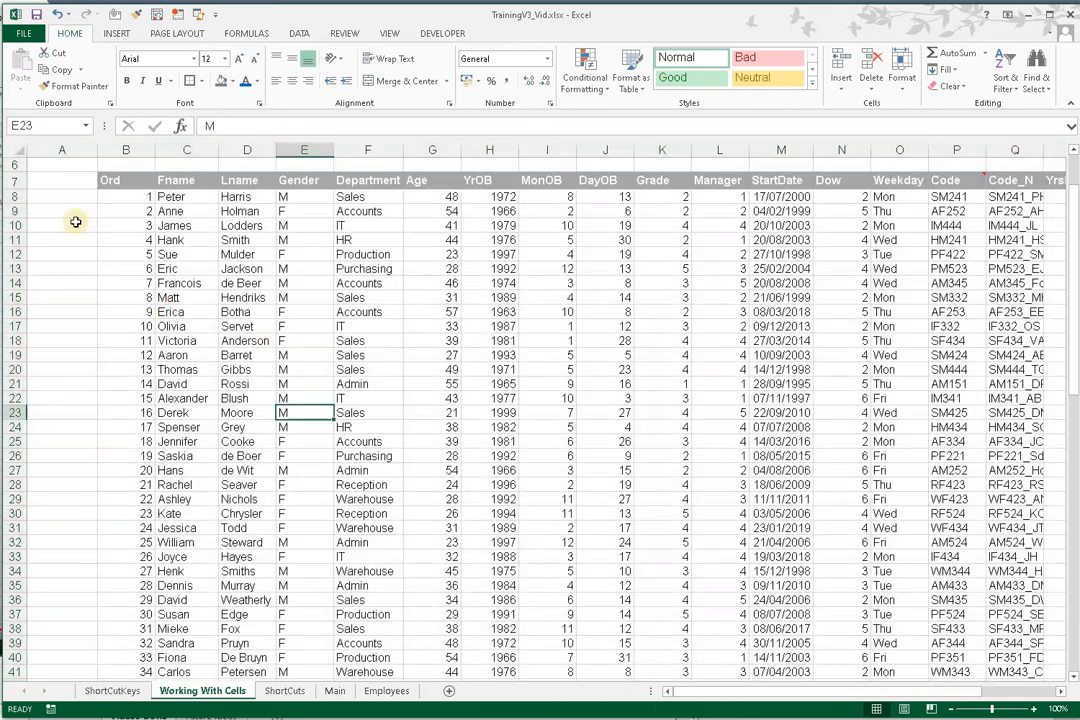
pyautogui.click(16, 150)
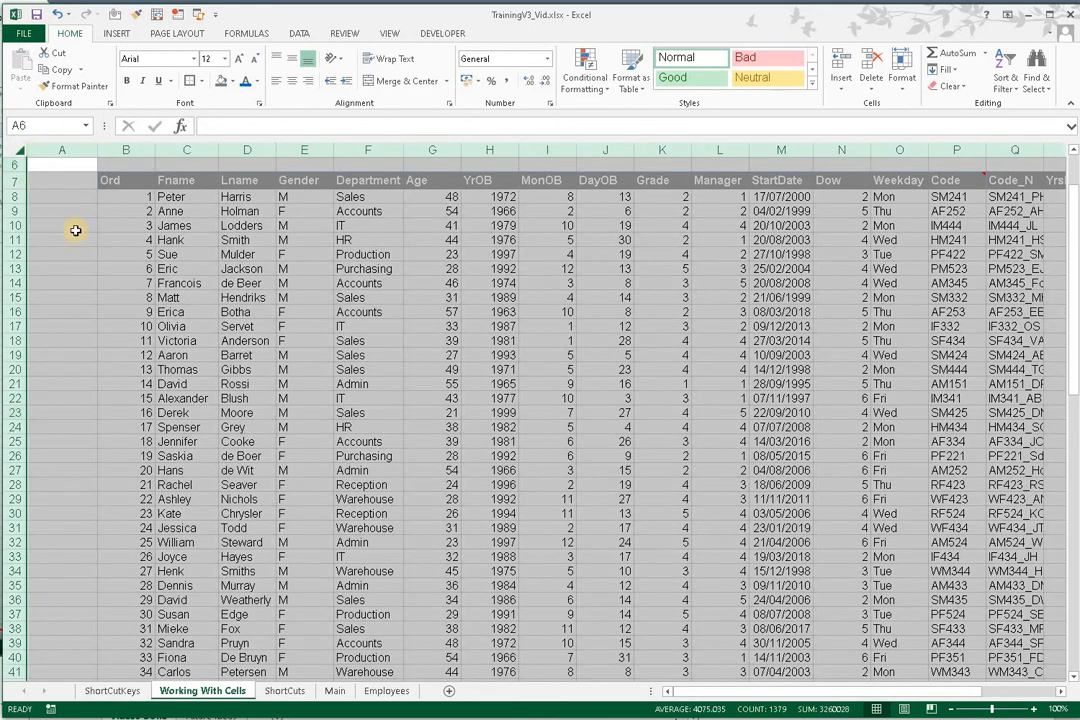
# - Clear the worksheet selection at cell F23, then select the entire Ord column and the entire row 10
pyautogui.click(367, 411)
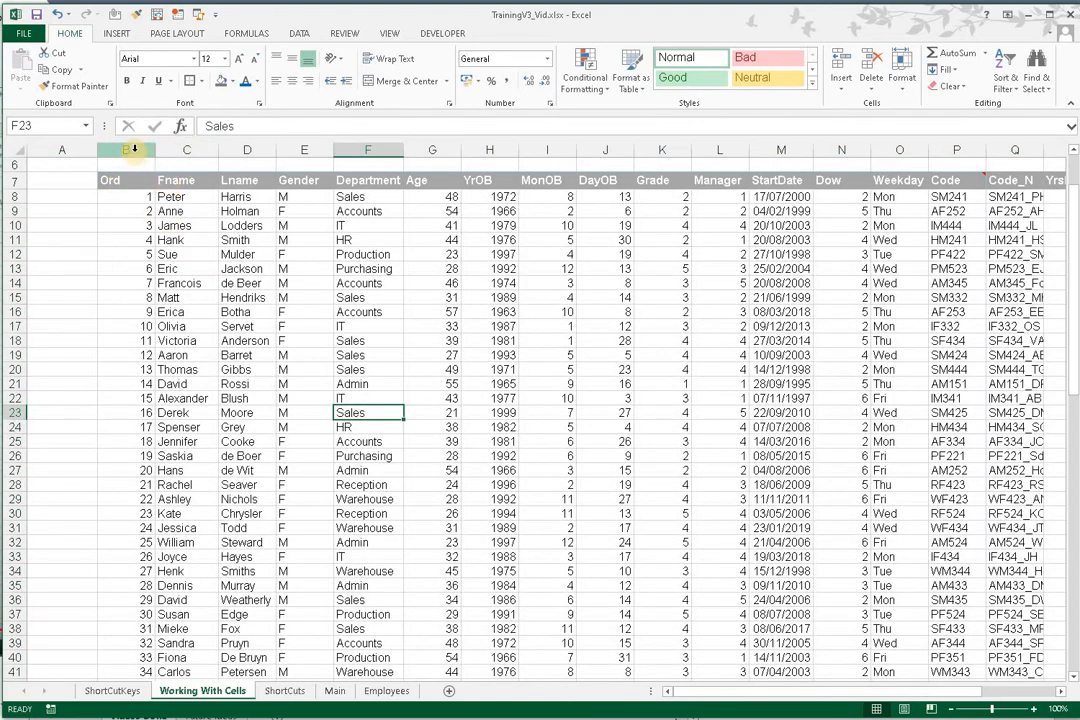
pyautogui.click(133, 151)
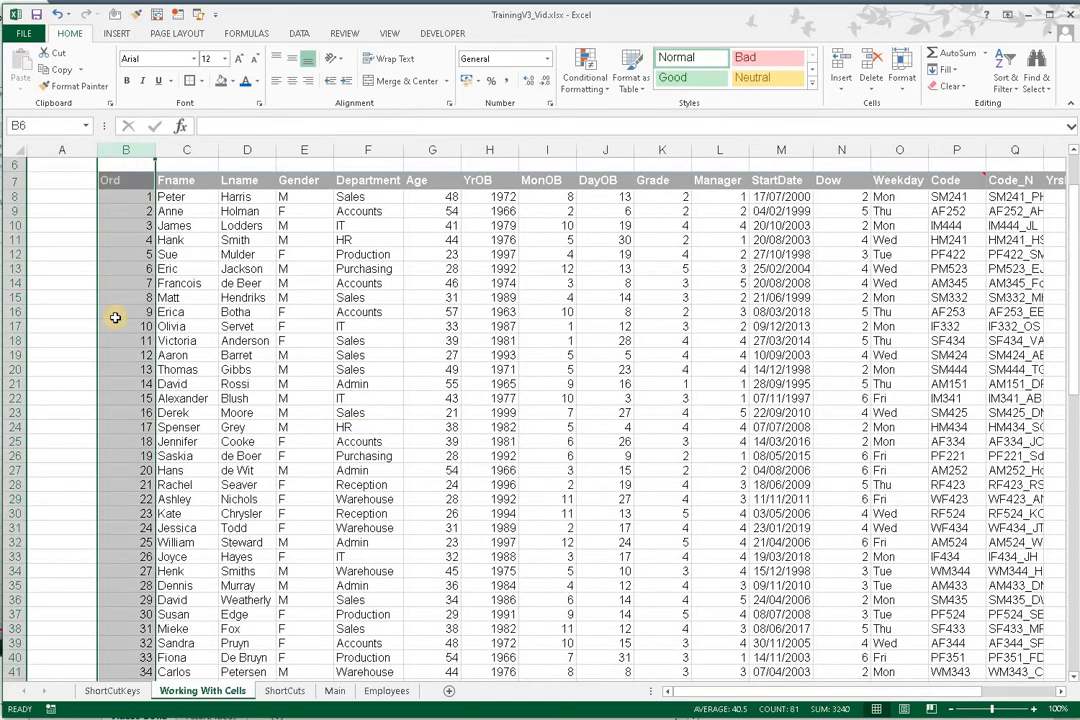
pyautogui.click(15, 226)
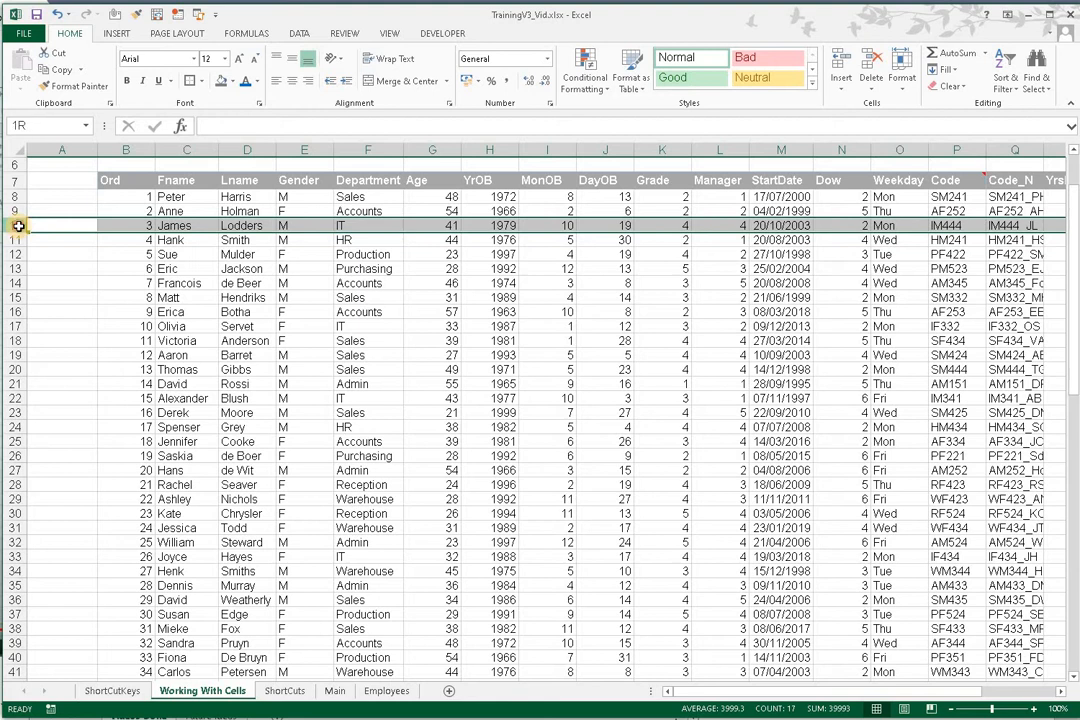
# - Select rows 10 to 26 as a block, and columns C to G as a block
pyautogui.moveTo(15, 228); pyautogui.dragTo(20, 458)
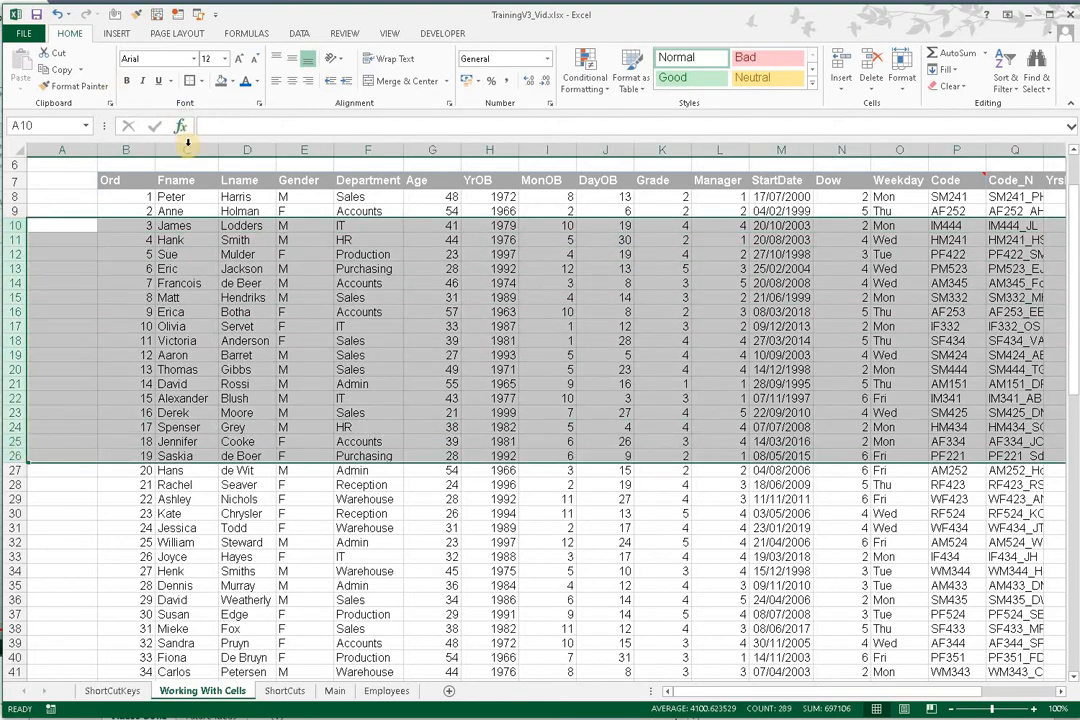
pyautogui.moveTo(182, 150); pyautogui.dragTo(445, 150)
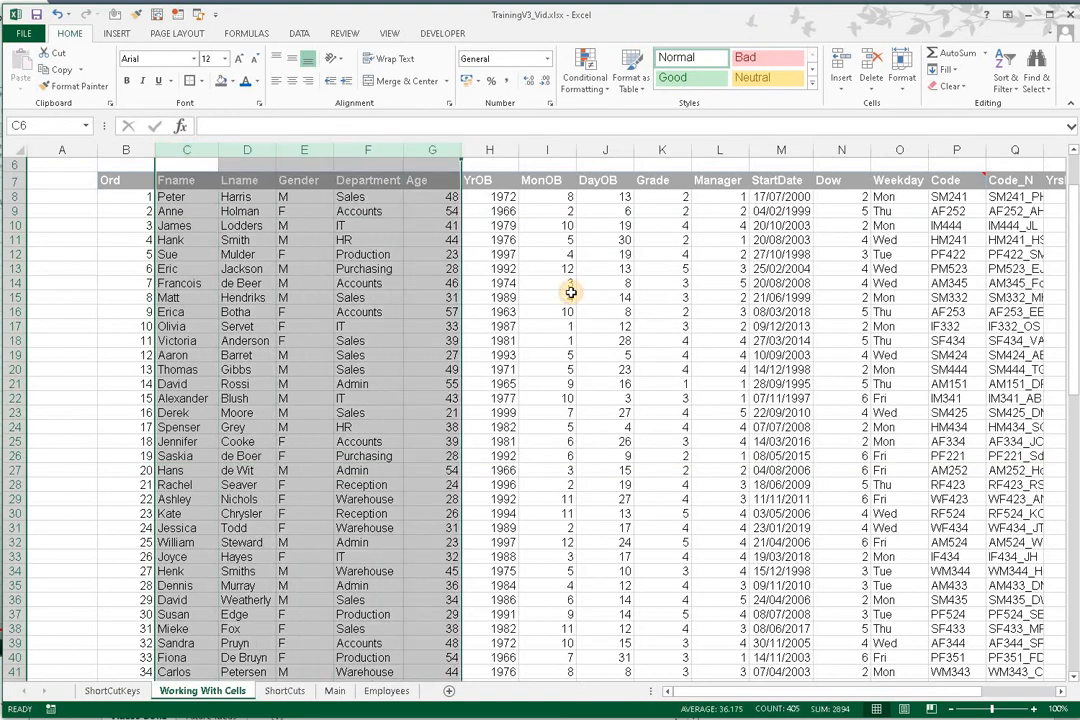
# - Select the Lname and Gender cells D15 to E15 and reduce the selection to cell B15
pyautogui.click(570, 292)
pyautogui.press('Left')
pyautogui.press('Left')
pyautogui.press('Left')
pyautogui.press('Left')
pyautogui.press('Left')
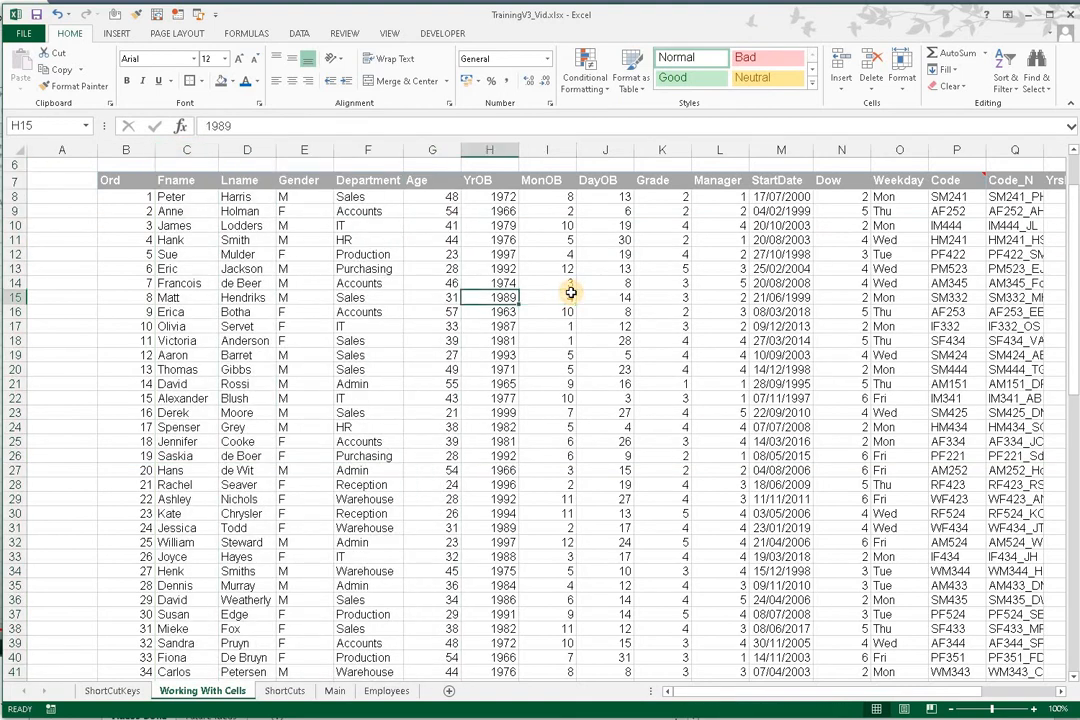
pyautogui.hotkey('shift', 'Right')
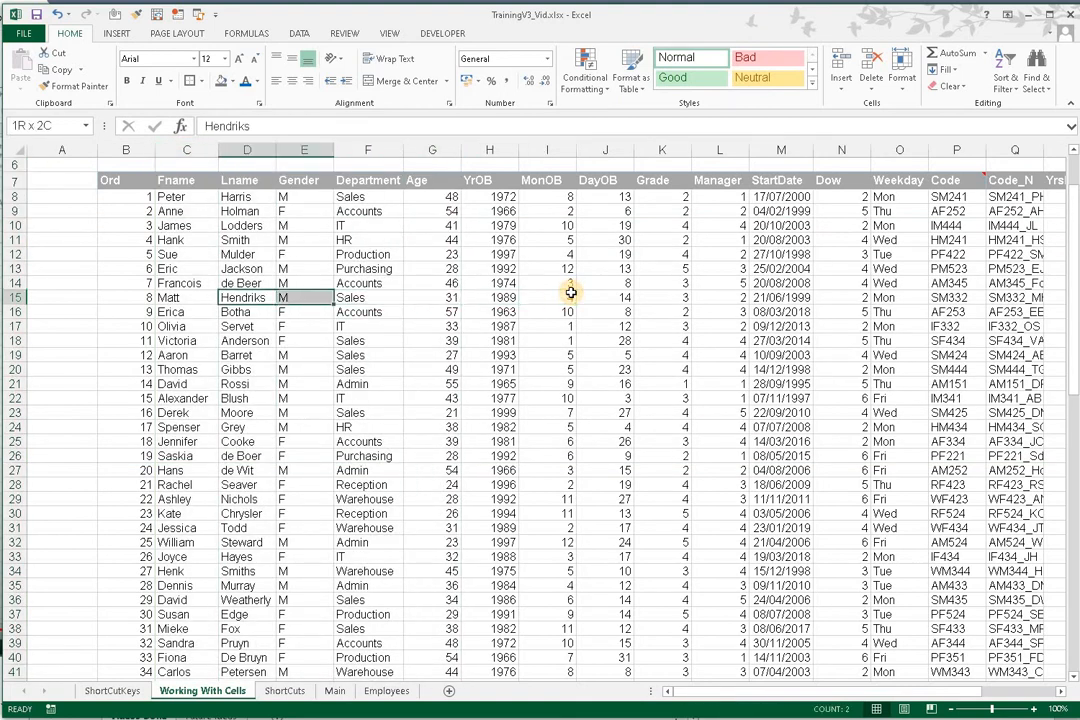
pyautogui.press('Left')
pyautogui.press('Left')
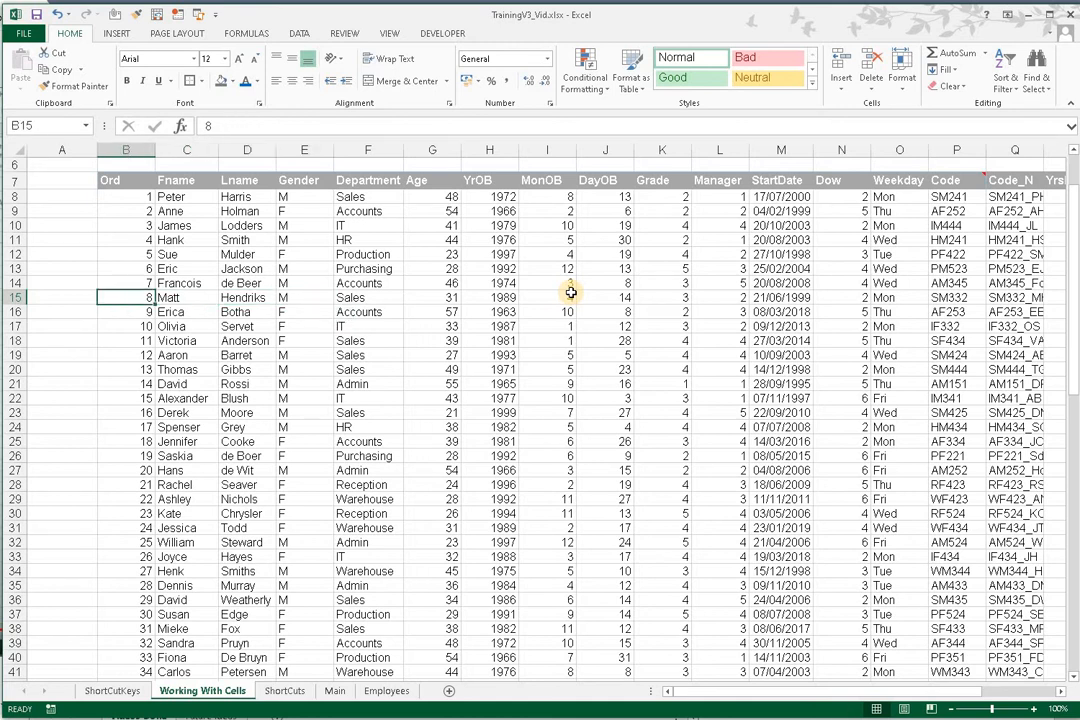
# - Widen the Fname column to several times its width and undo the change, with cell C15 active
pyautogui.press('Right')
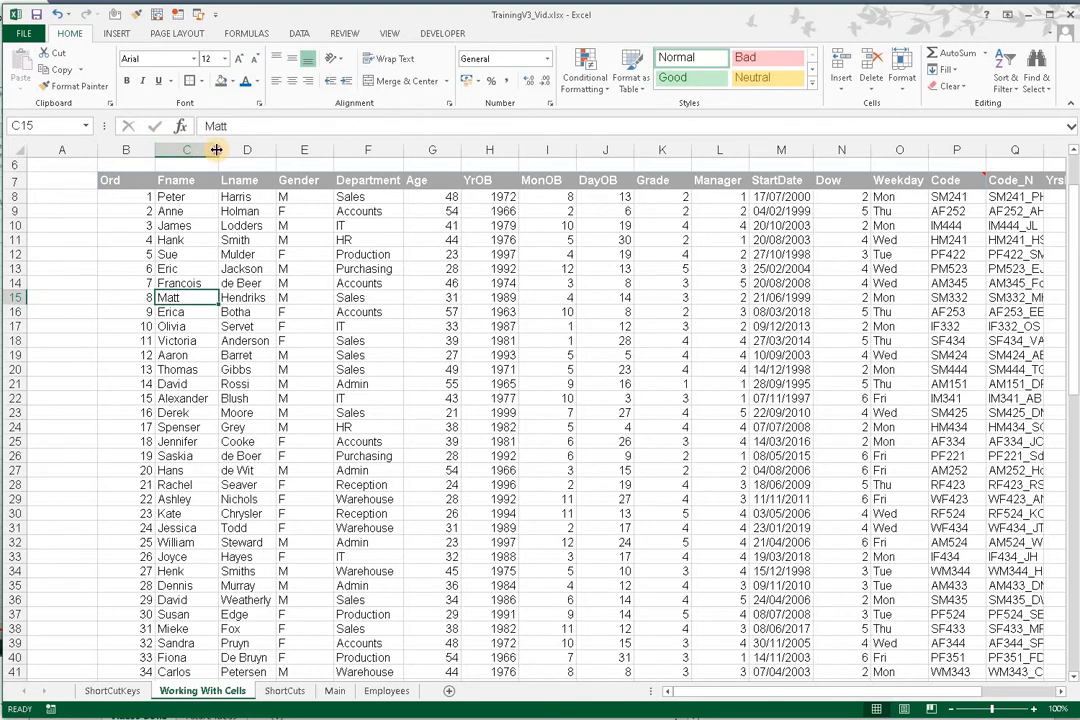
pyautogui.moveTo(218, 150); pyautogui.dragTo(460, 150)
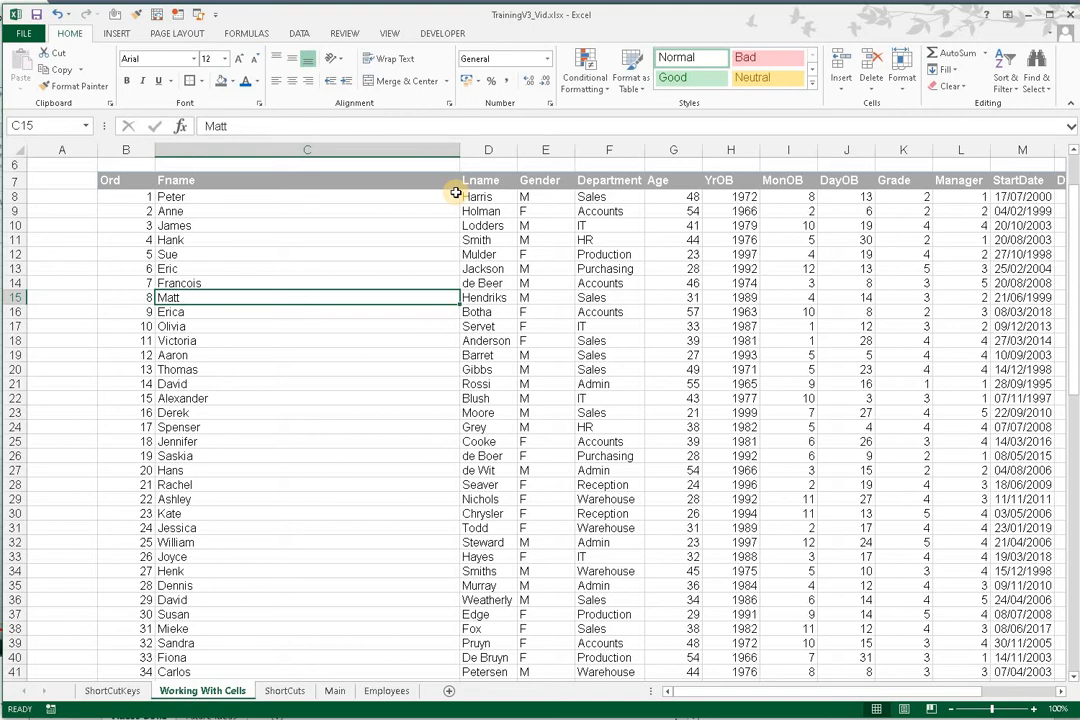
pyautogui.hotkey('ctrl', 'z')
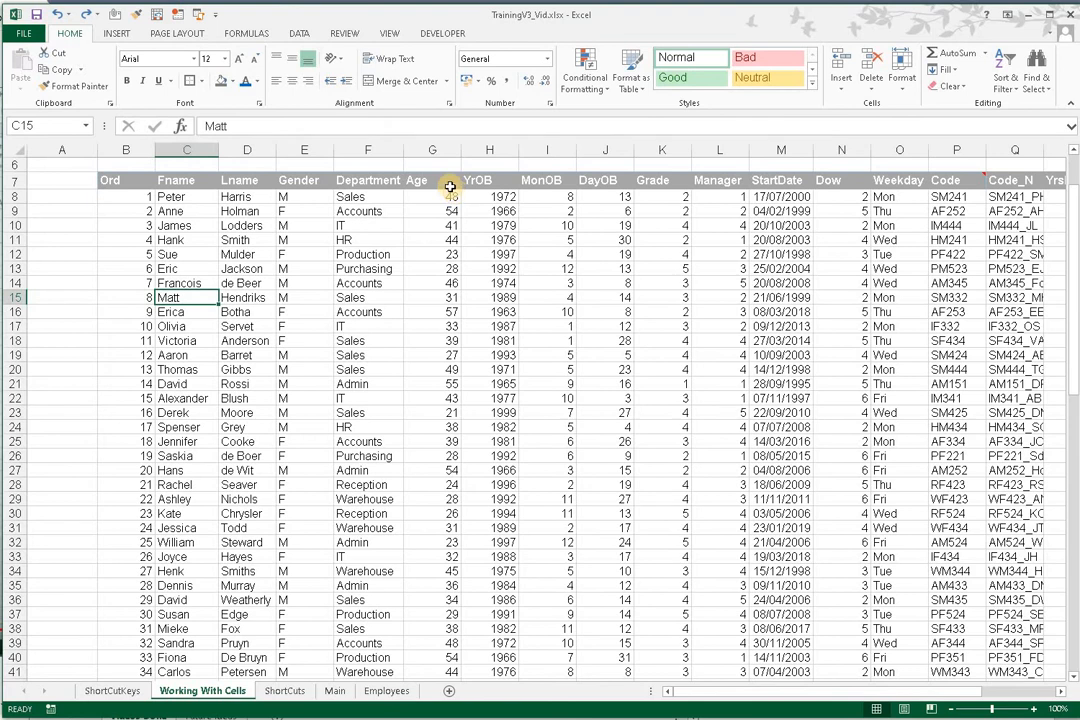
# - Select the entire columns from Fname to YrOB, C to H
pyautogui.hotkey('ctrl', 'space')
pyautogui.keyDown('shift'); pyautogui.click(480, 150); pyautogui.keyUp('shift')
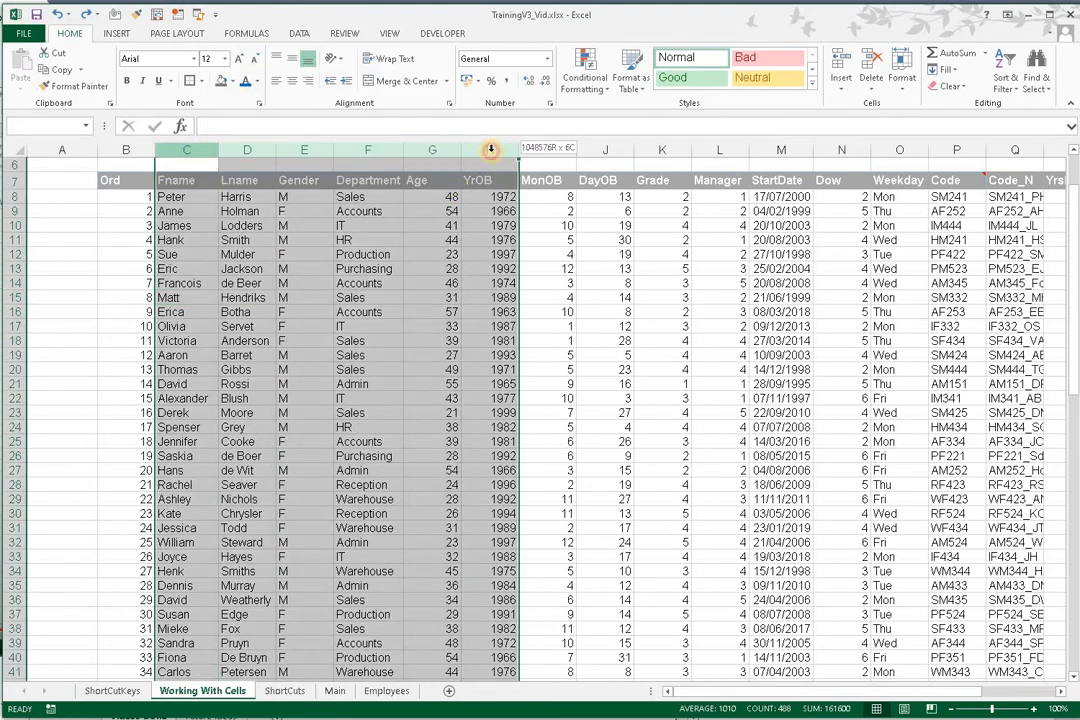
# - Select the row 16 cells from Fname to YrOB, C16 to H16, extending one cell at a time
pyautogui.click(613, 309)
pyautogui.press('Left')
pyautogui.press('Left')
pyautogui.press('Left')
pyautogui.press('Left')
pyautogui.press('Left')
pyautogui.press('Left')
pyautogui.press('Left')
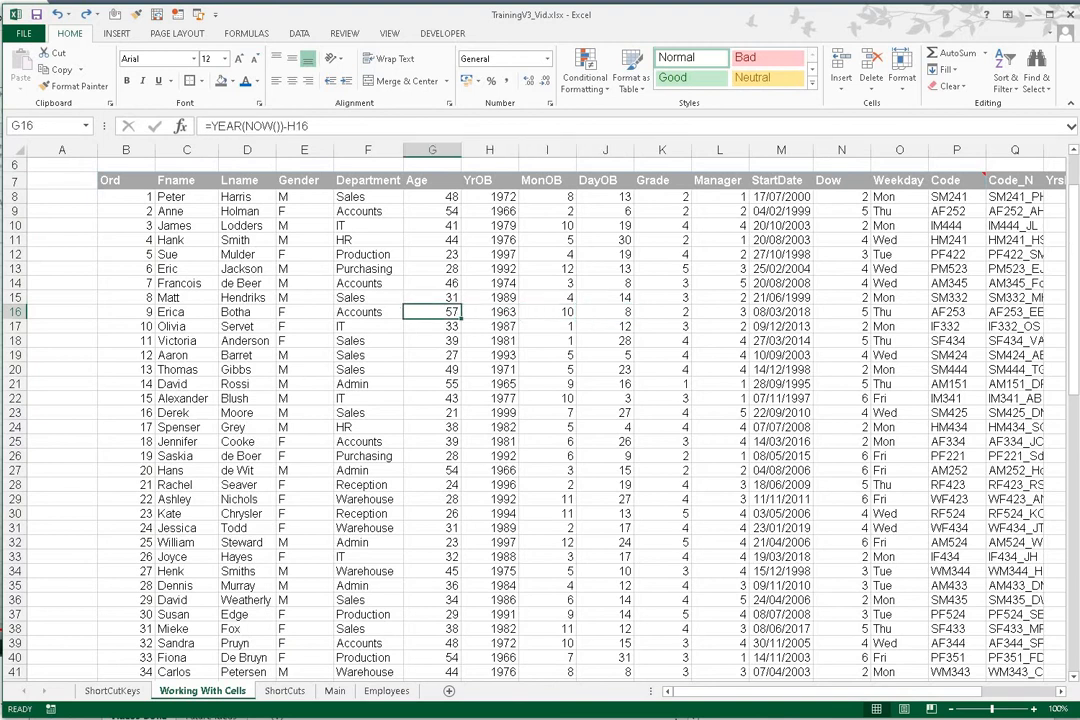
pyautogui.hotkey('shift', 'Right')
pyautogui.hotkey('shift', 'Right')
pyautogui.hotkey('shift', 'Right')
pyautogui.hotkey('shift', 'Right')
pyautogui.hotkey('shift', 'Right')
pyautogui.hotkey('shift', 'Right')
pyautogui.hotkey('shift', 'Right')
pyautogui.hotkey('shift', 'Right')
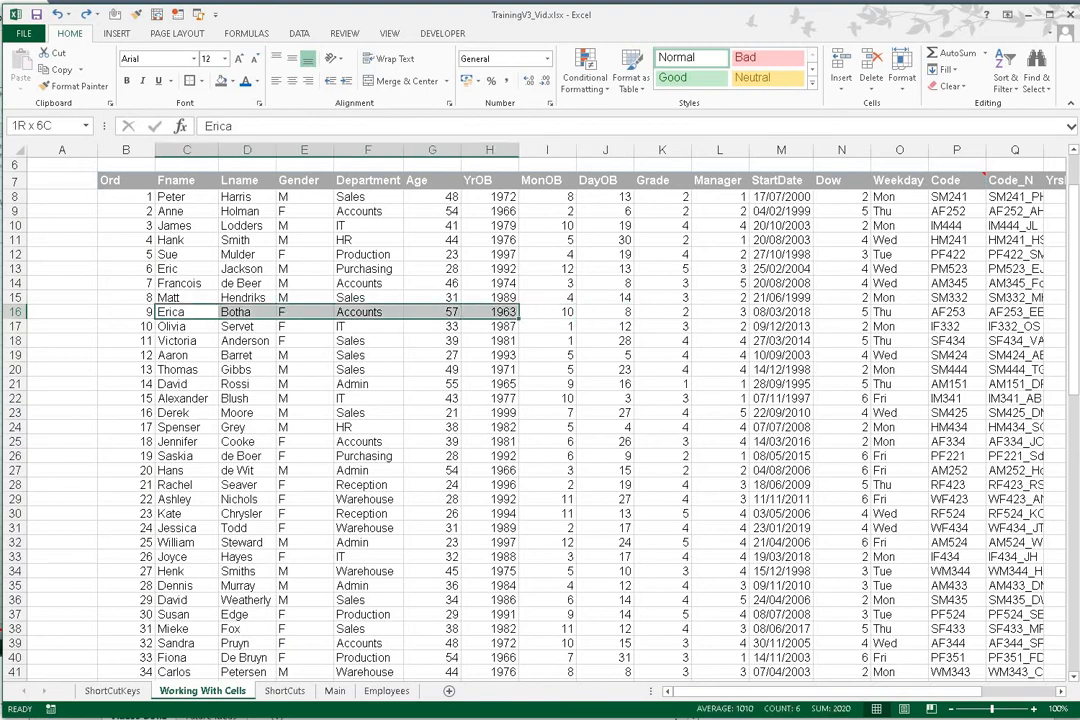
# - Adjust the row 16 selection one cell at a time to C16 through I16, and reduce it to cell D16
pyautogui.hotkey('shift', 'Left')
pyautogui.hotkey('shift', 'Left')
pyautogui.hotkey('shift', 'Left')
pyautogui.hotkey('shift', 'Left')
pyautogui.hotkey('shift', 'Left')
pyautogui.hotkey('shift', 'Left')
pyautogui.hotkey('shift', 'Left')
pyautogui.hotkey('shift', 'Left')
pyautogui.hotkey('shift', 'Left')
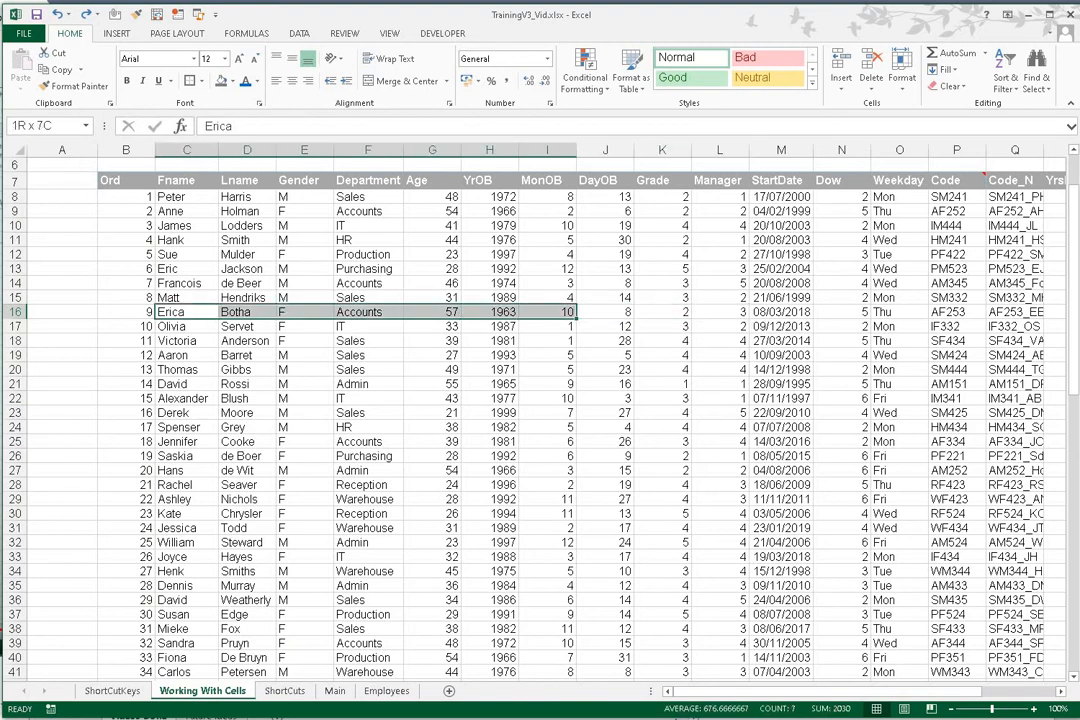
pyautogui.press('Right')
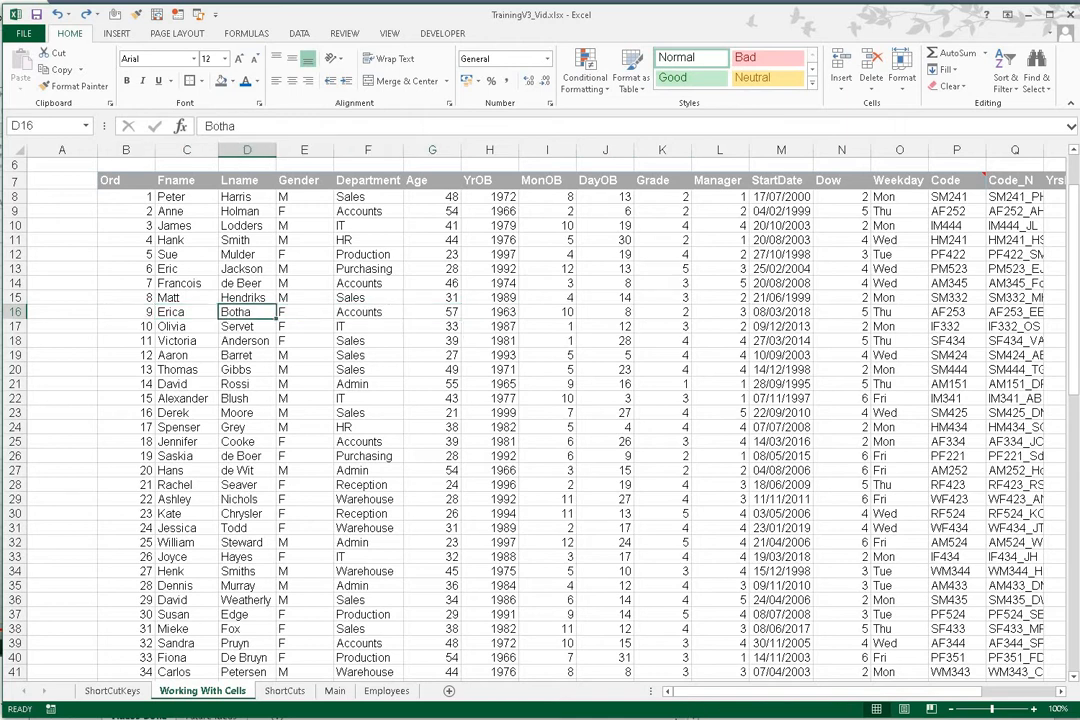
# - Select all filled cells of row 16 from the Ord cell B16 through the YrsEmp column
pyautogui.press('Left')
pyautogui.press('Left')
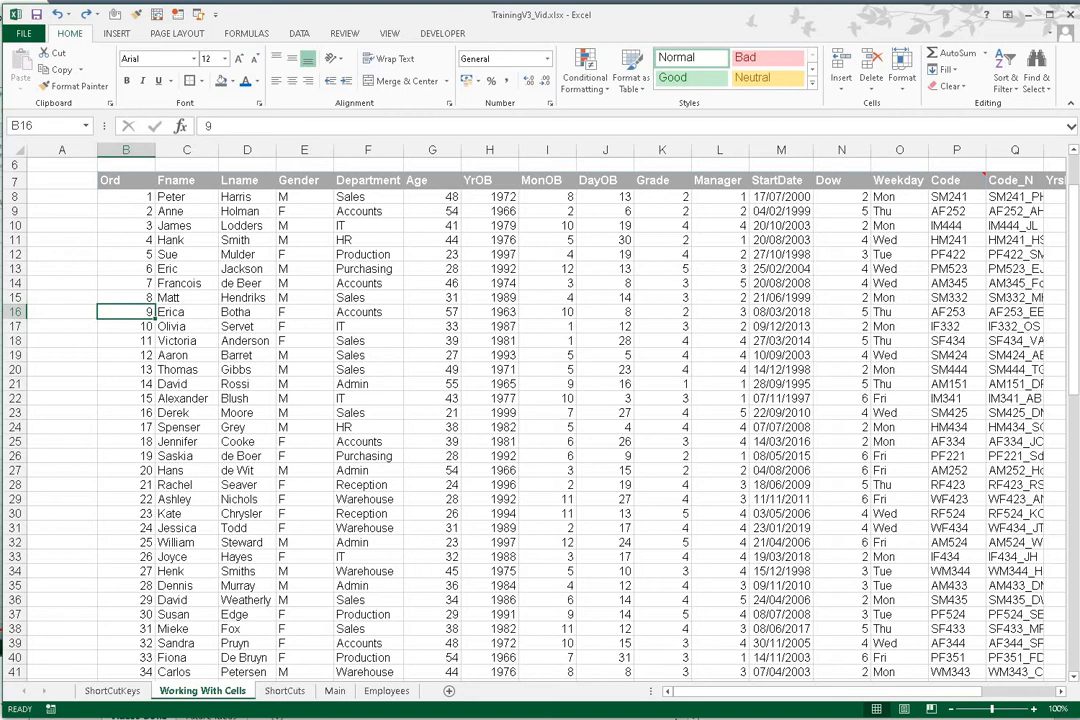
pyautogui.hotkey('ctrl', 'shift', 'Right')
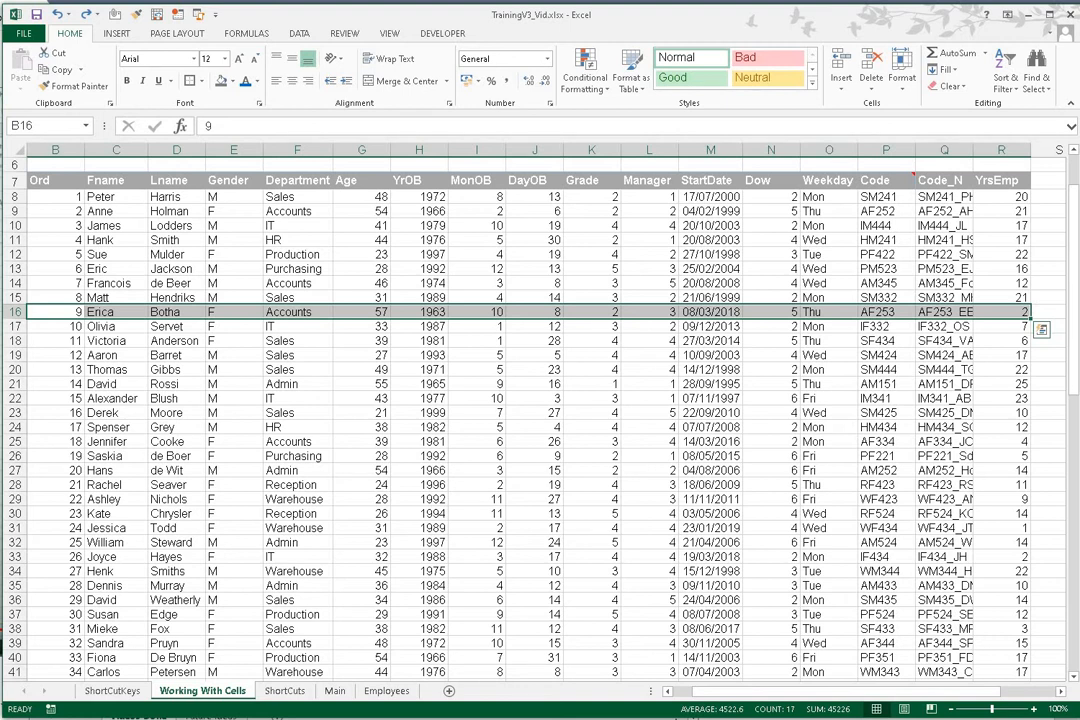
# - Select all Ord values from cell B8 down to the last filled row, B87
pyautogui.press('Up')
pyautogui.press('Up')
pyautogui.press('Up')
pyautogui.press('Up')
pyautogui.press('Up')
pyautogui.press('Up')
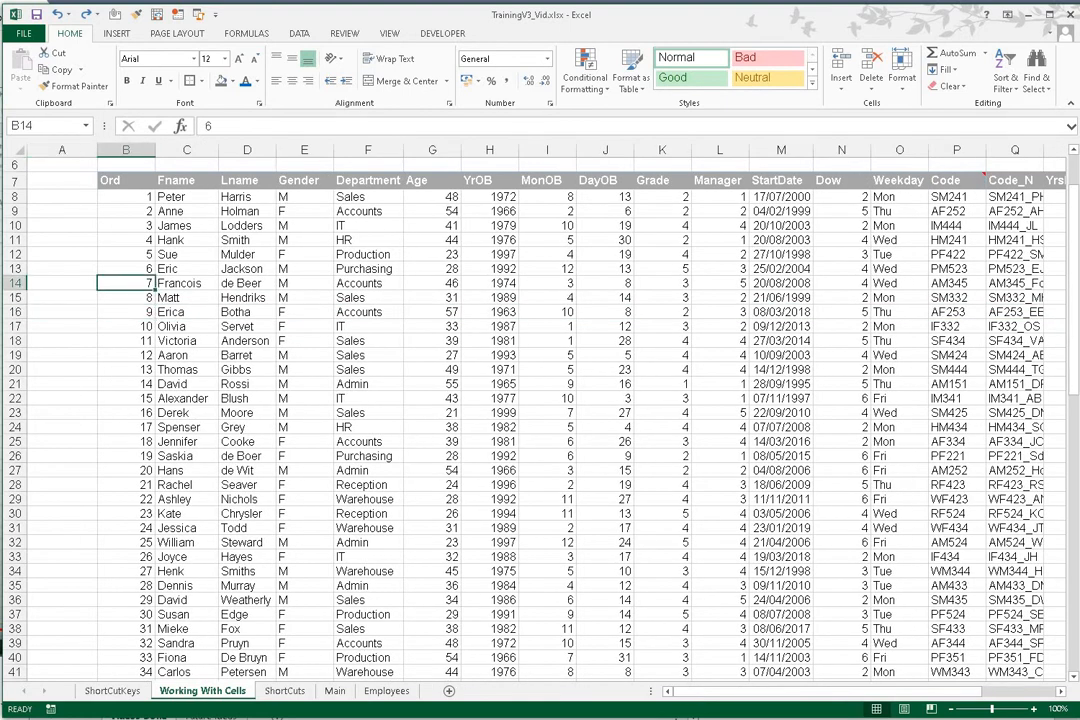
pyautogui.press('Up')
pyautogui.press('Up')
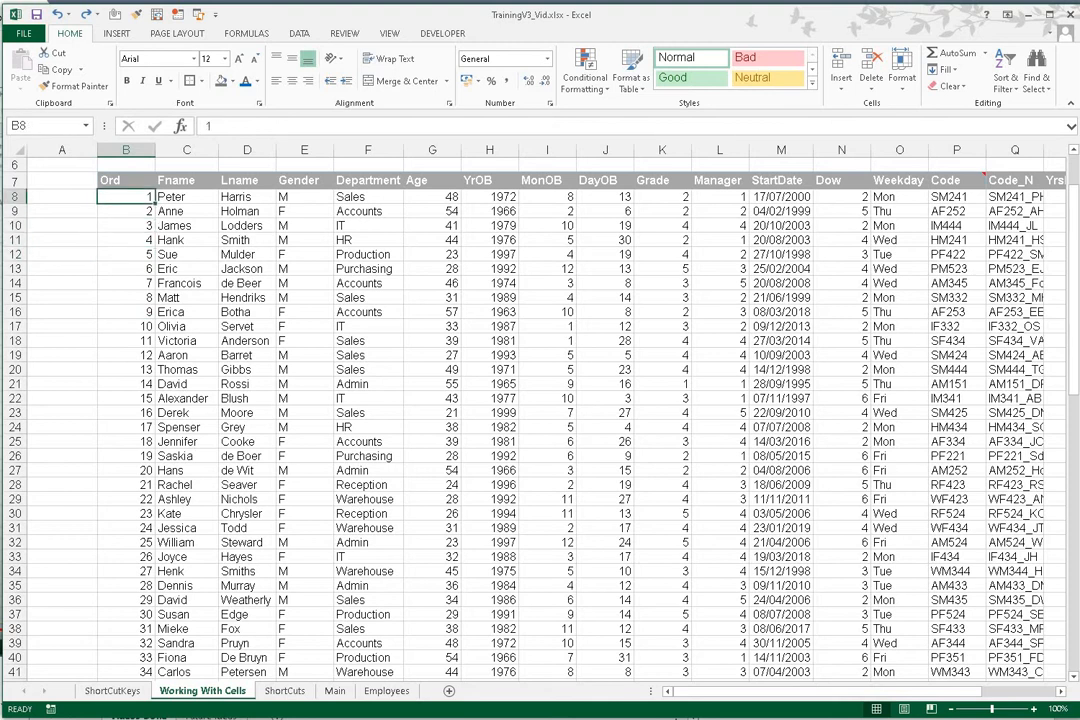
pyautogui.hotkey('ctrl', 'shift', 'Down')
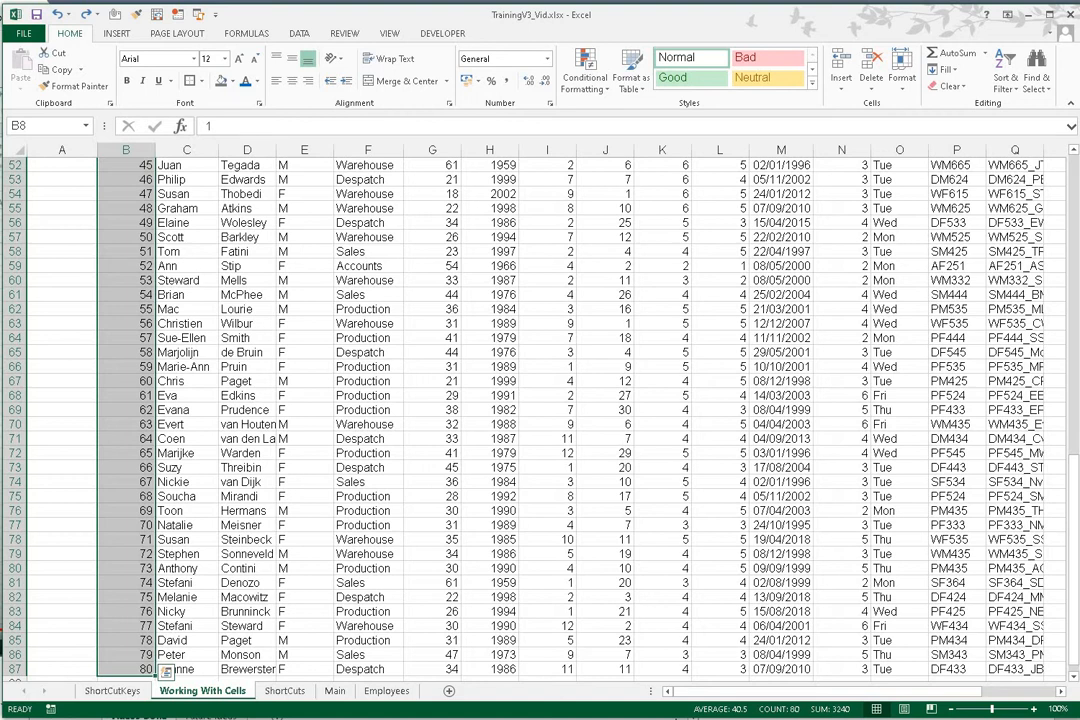
# - Return to the start of the sheet and select the Fname to Department cells C11 to F11
pyautogui.hotkey('ctrl', 'Home')
pyautogui.press('Down')
pyautogui.press('Down')
pyautogui.press('Down')
pyautogui.press('Down')
pyautogui.press('Down')
pyautogui.press('Down')
pyautogui.press('Down')
pyautogui.press('Down')
pyautogui.press('Down')
pyautogui.press('Down')
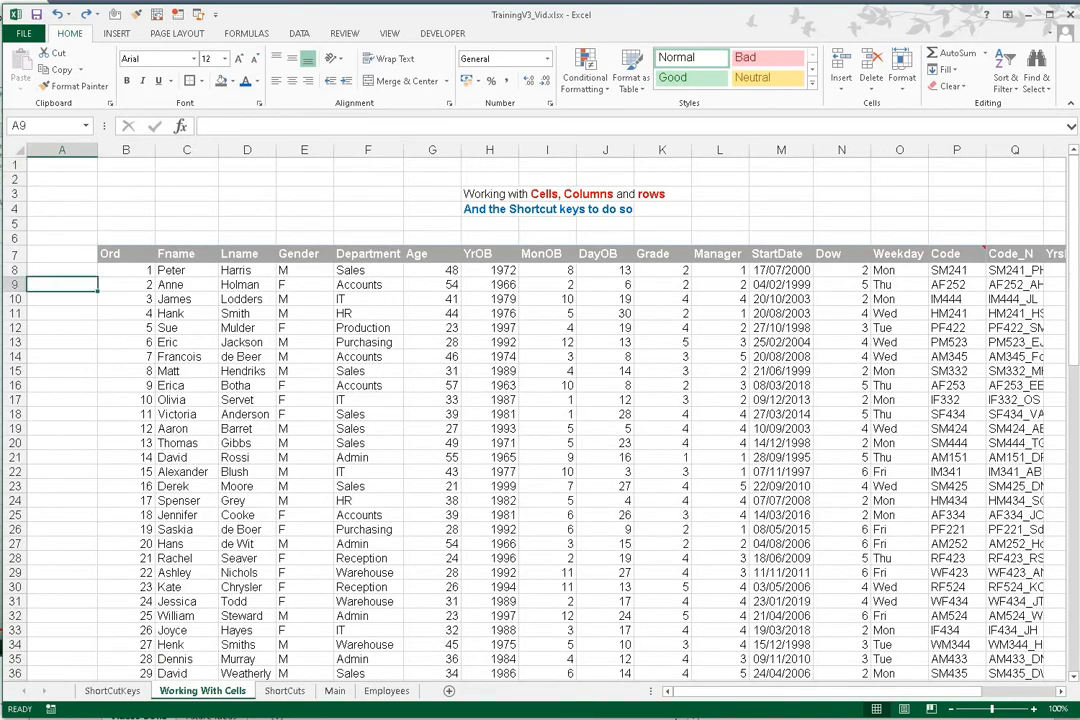
pyautogui.press('Right')
pyautogui.press('Right')
pyautogui.hotkey('shift', 'Right')
pyautogui.hotkey('shift', 'Right')
pyautogui.hotkey('shift', 'Right')
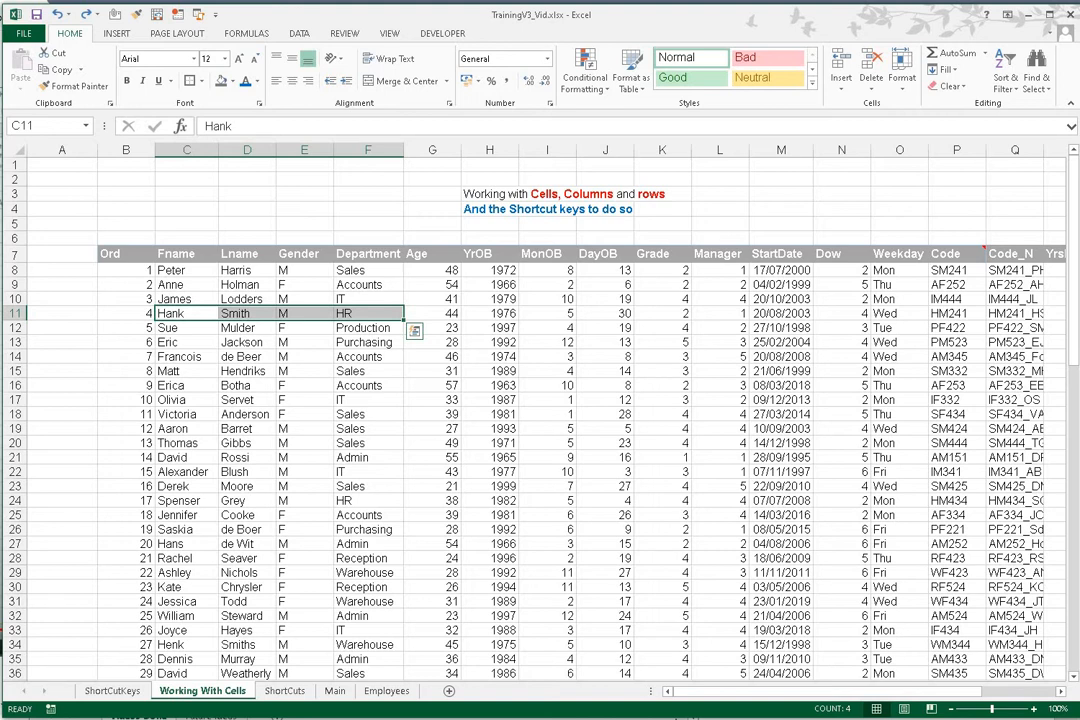
# - Expand the selection to the entire row 11, then select the entire Fname column from cell C10
pyautogui.hotkey('shift', 'space')
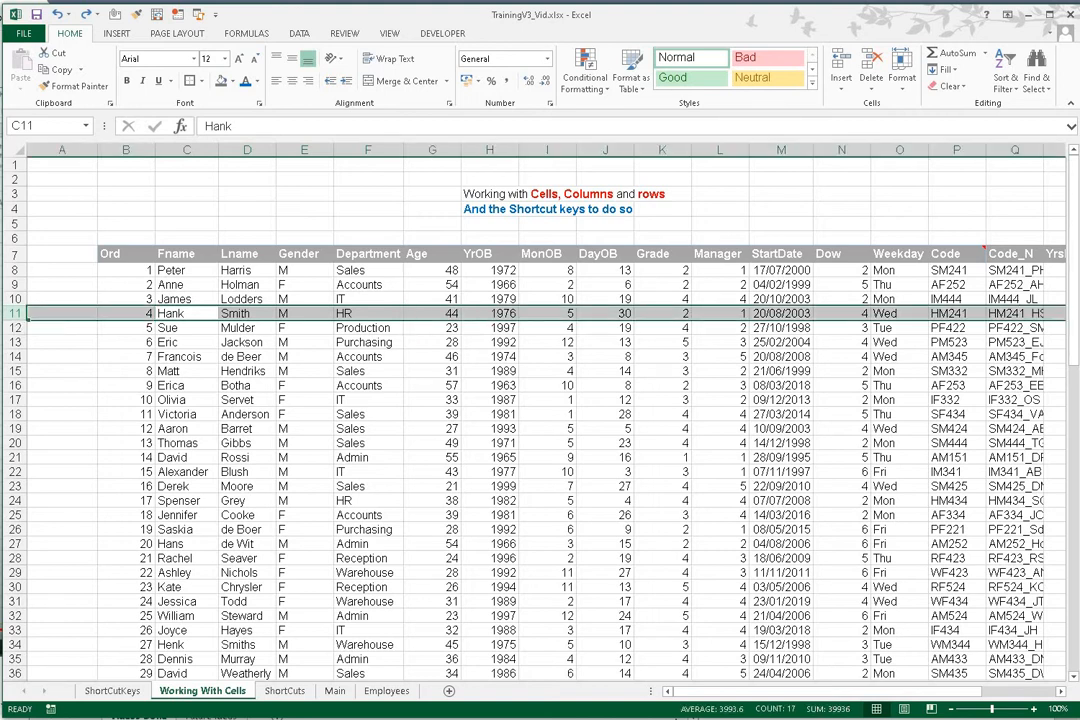
pyautogui.press('Up')
pyautogui.hotkey('ctrl', 'space')
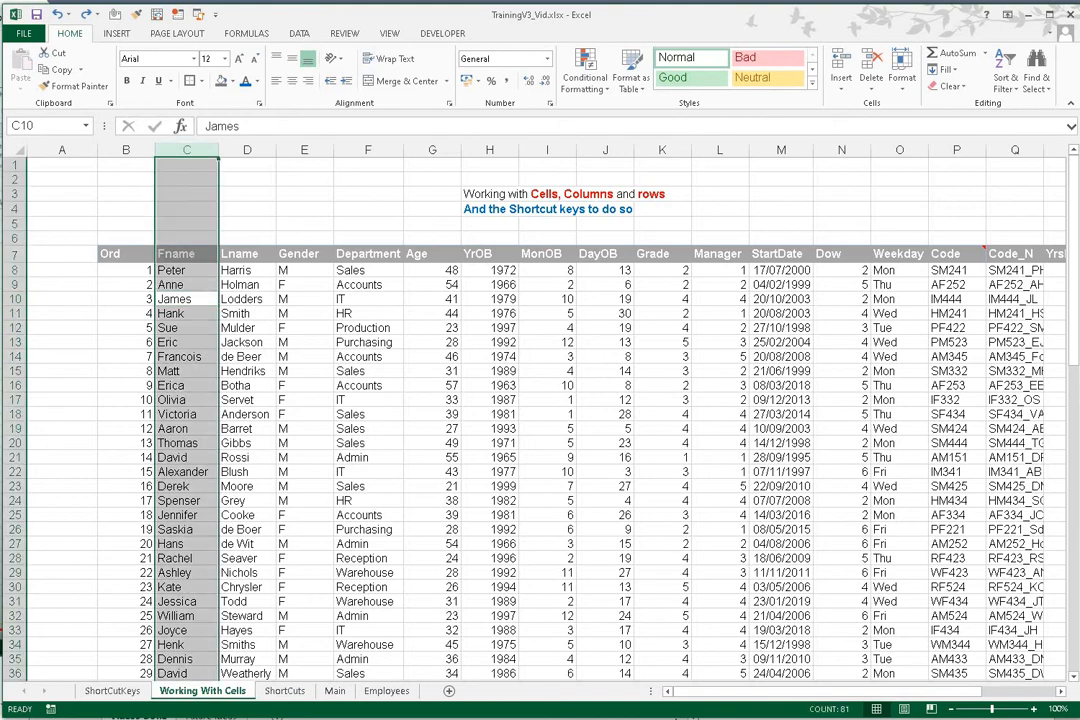
# - Reduce the selection to cell C11 and insert a new blank worksheet before Working With Cells
pyautogui.press('Down')
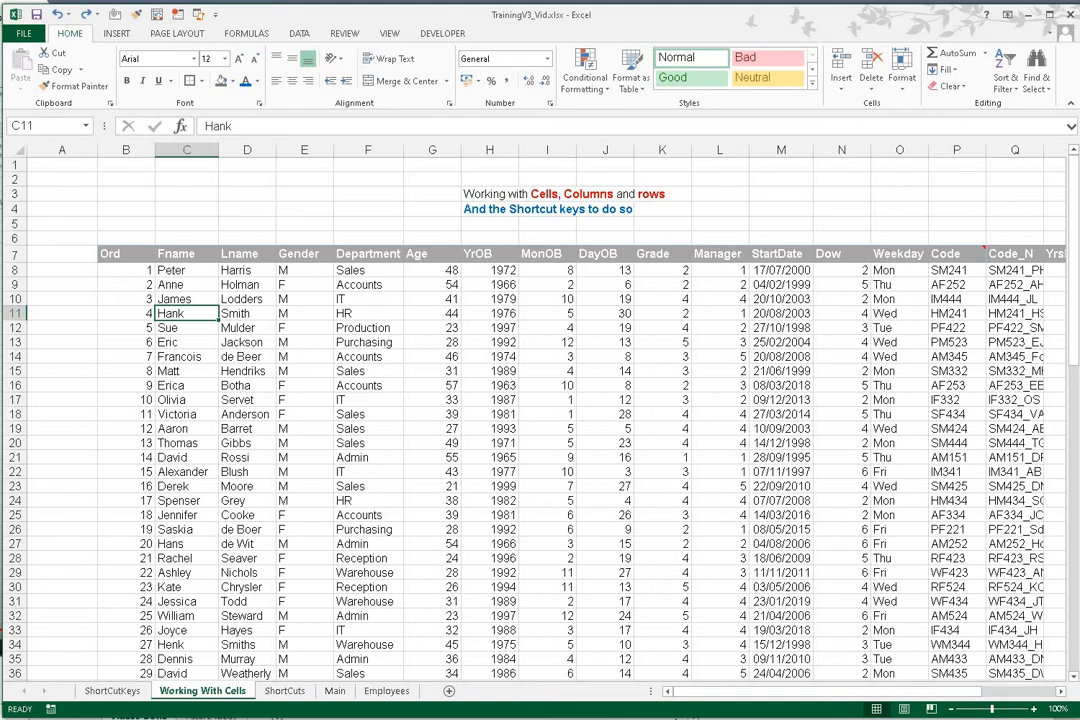
pyautogui.hotkey('alt', 'h')
pyautogui.press('i')
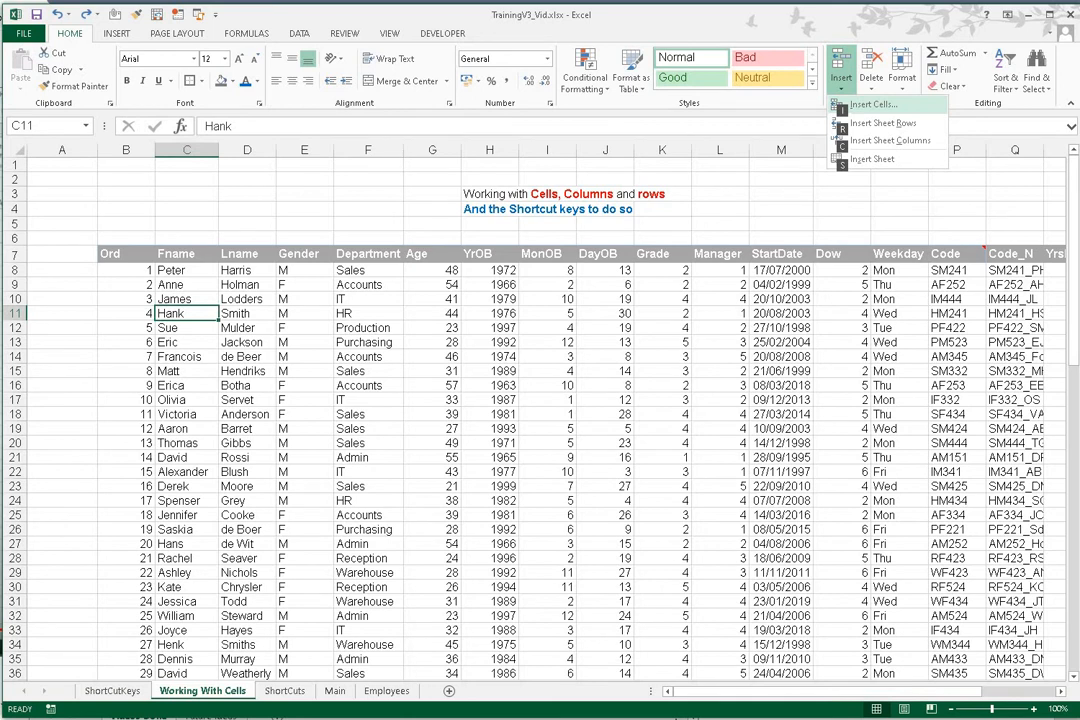
pyautogui.press('s')
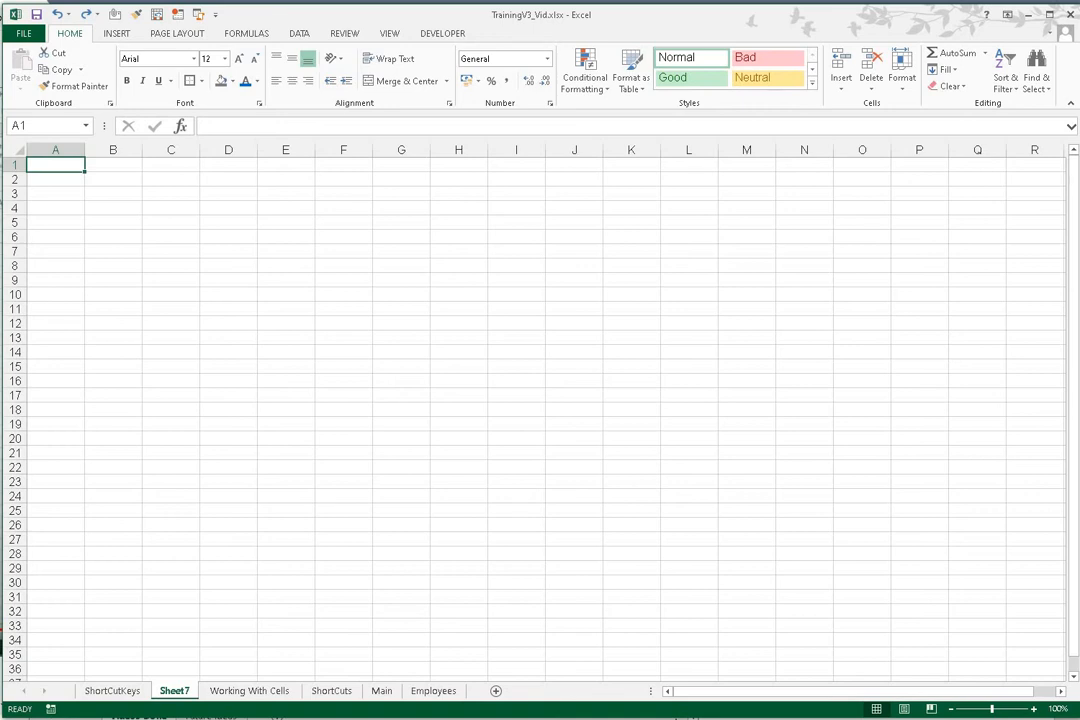
# - Delete the blank worksheet Sheet7 and select cell C12 on the Working With Cells sheet
pyautogui.hotkey('alt', 'h')
pyautogui.press('d')
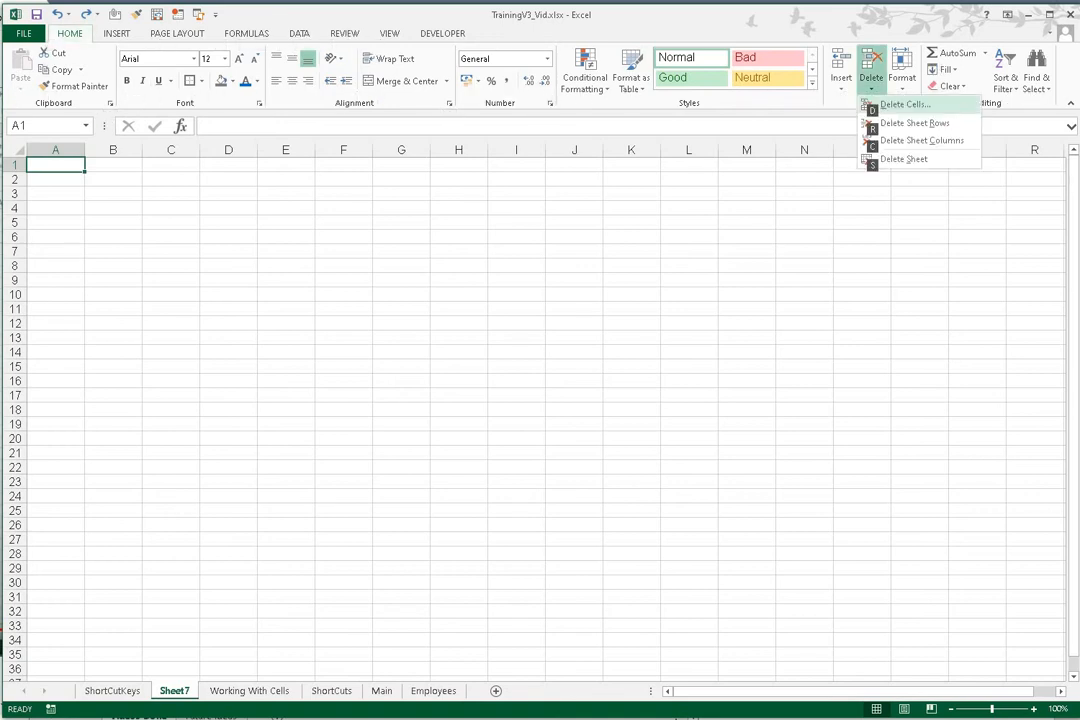
pyautogui.press('s')
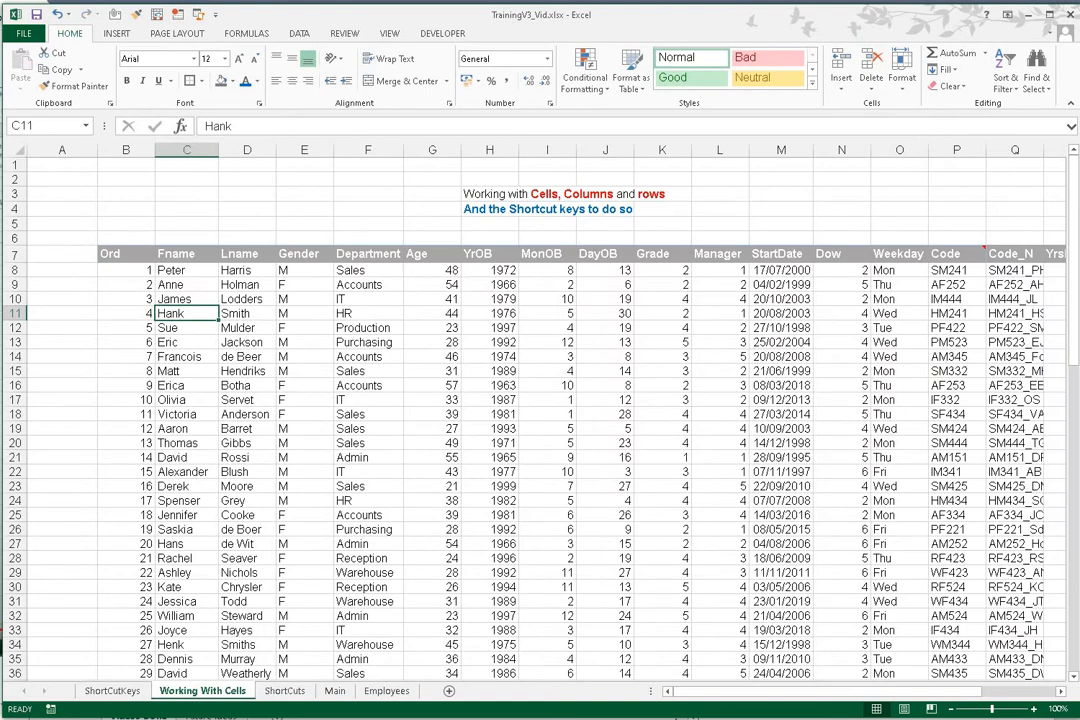
pyautogui.press('Down')
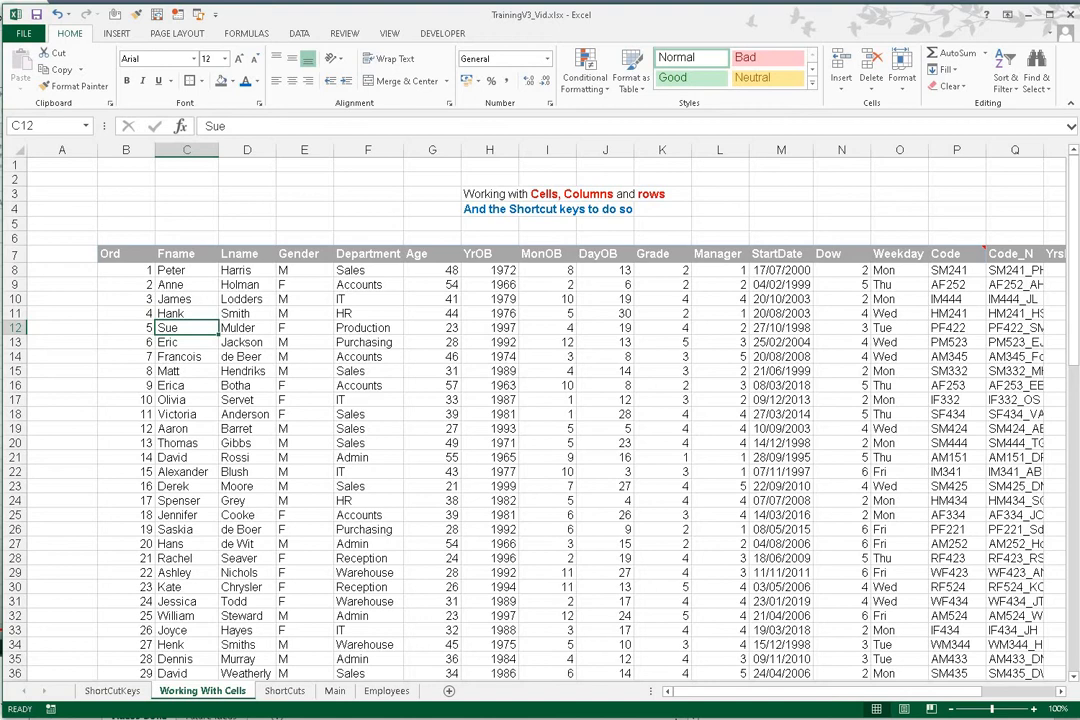
# - Review the cell formatting options and the Locked and Hidden protection settings for cell C12 without changing anything
pyautogui.hotkey('alt', 'h')
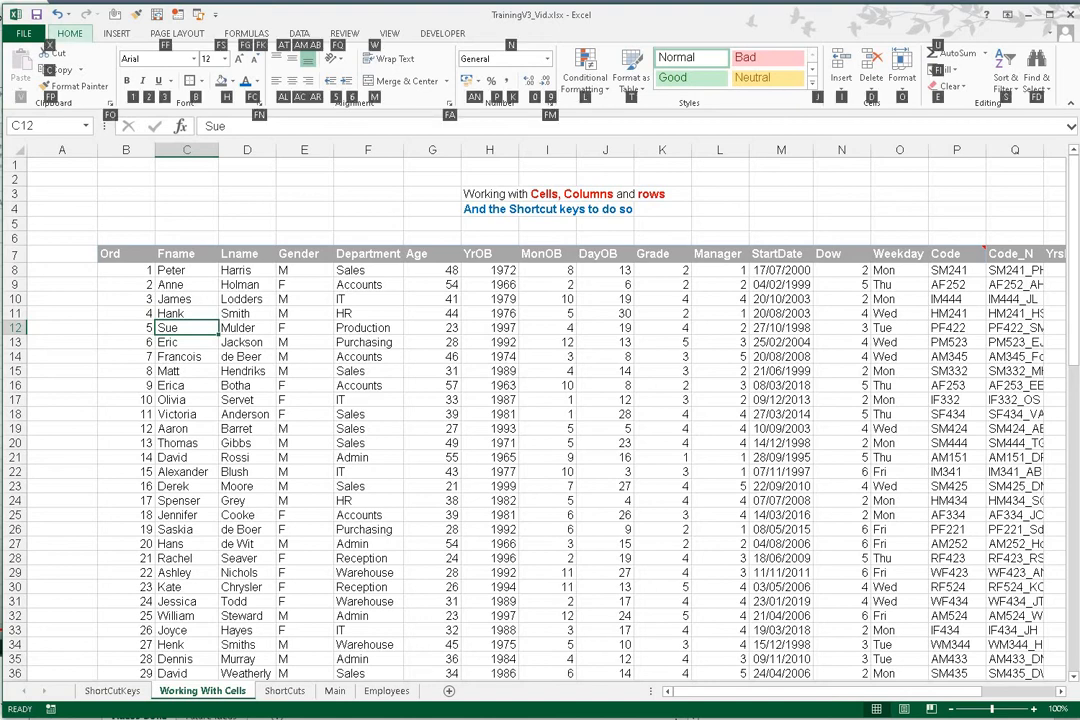
pyautogui.press('o')
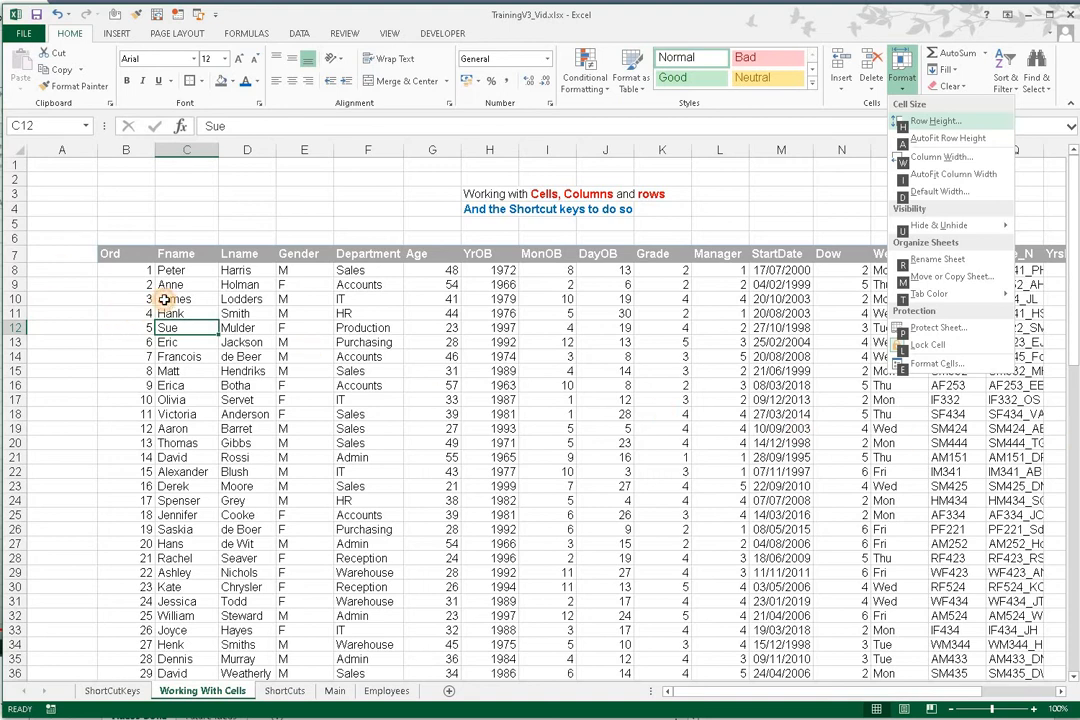
pyautogui.press('Escape')
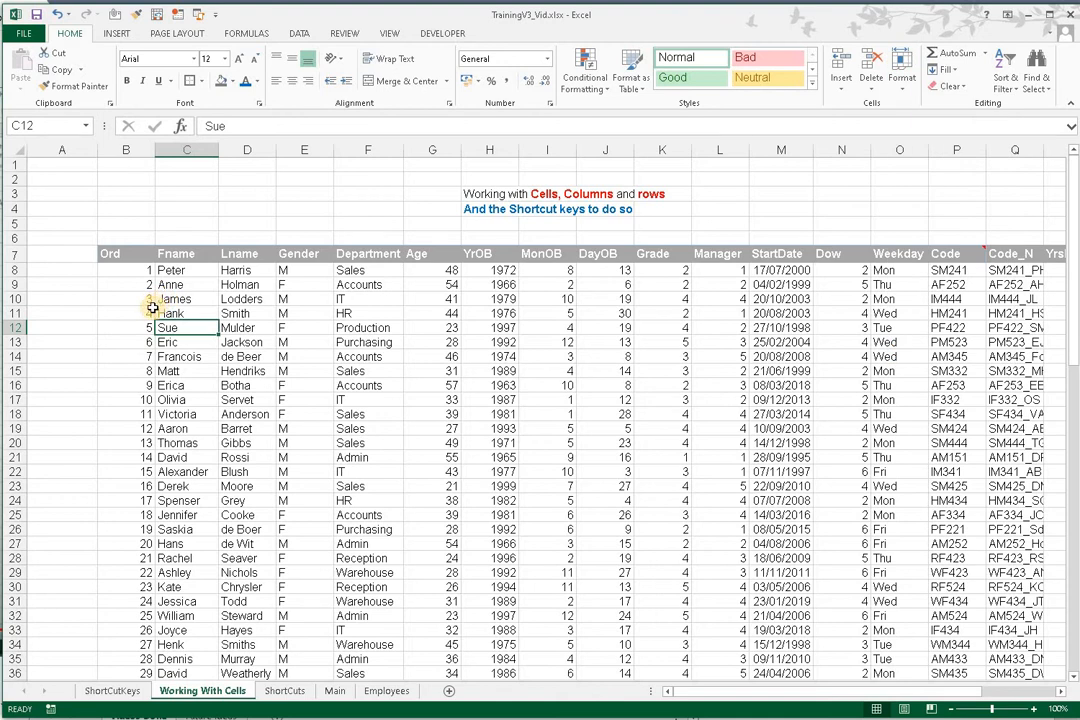
pyautogui.hotkey('ctrl', '1')
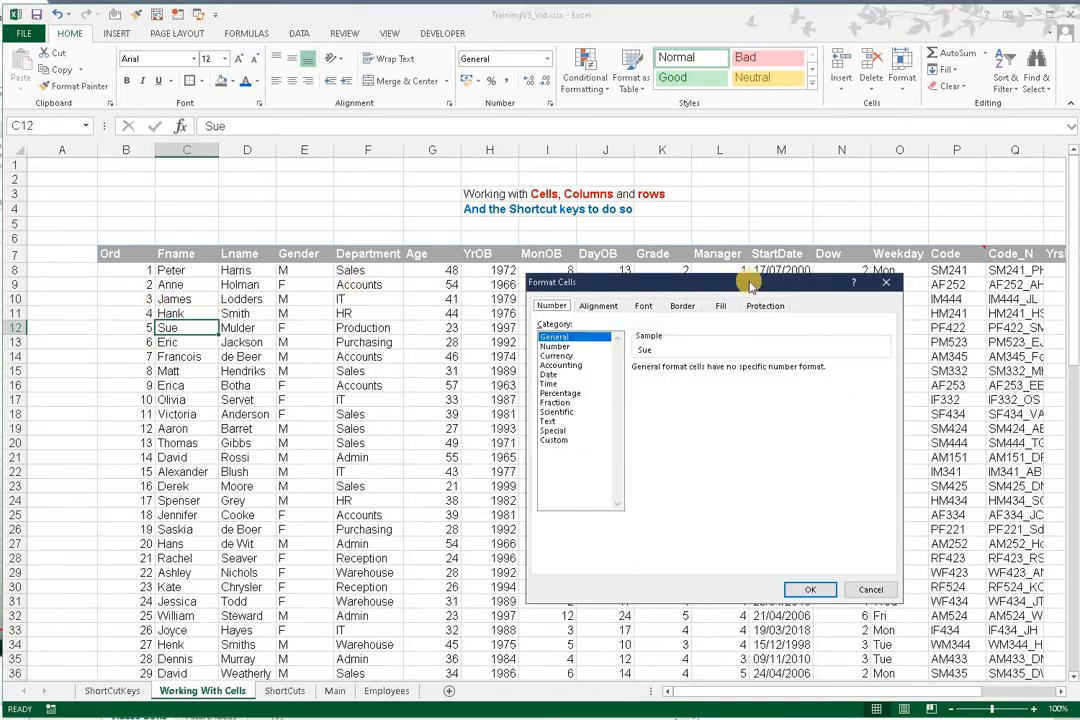
pyautogui.click(780, 310)
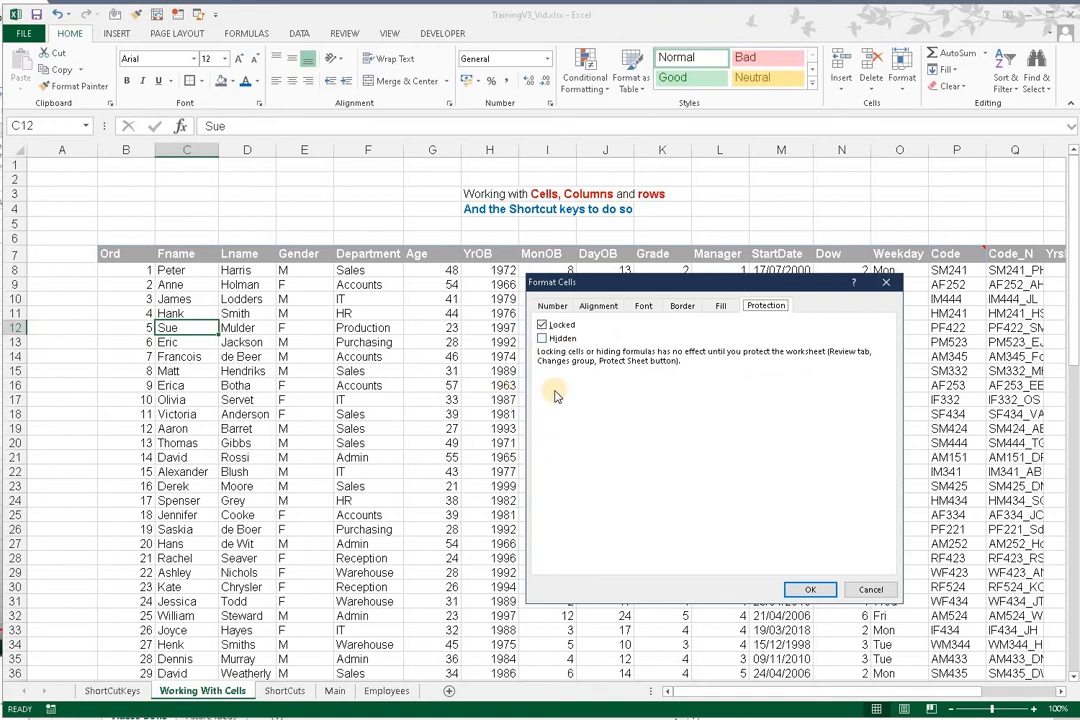
pyautogui.click(872, 590)
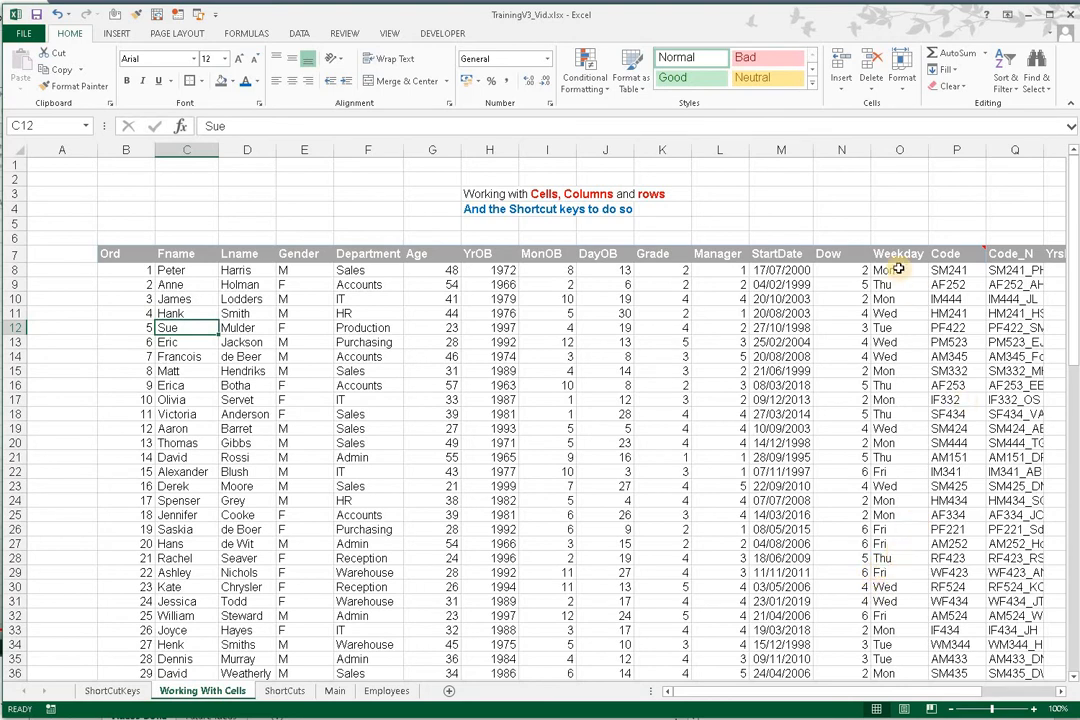
# - Look over the sheet formatting options, then insert a new blank worksheet before Working With Cells
pyautogui.hotkey('alt', 'h')
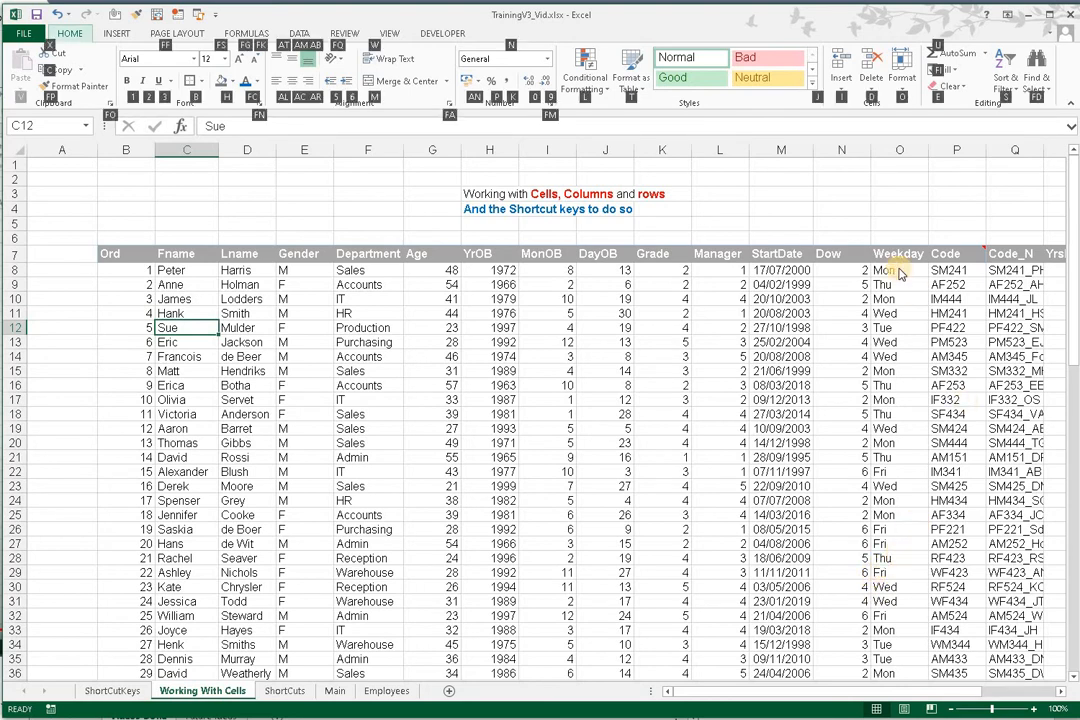
pyautogui.press('o')
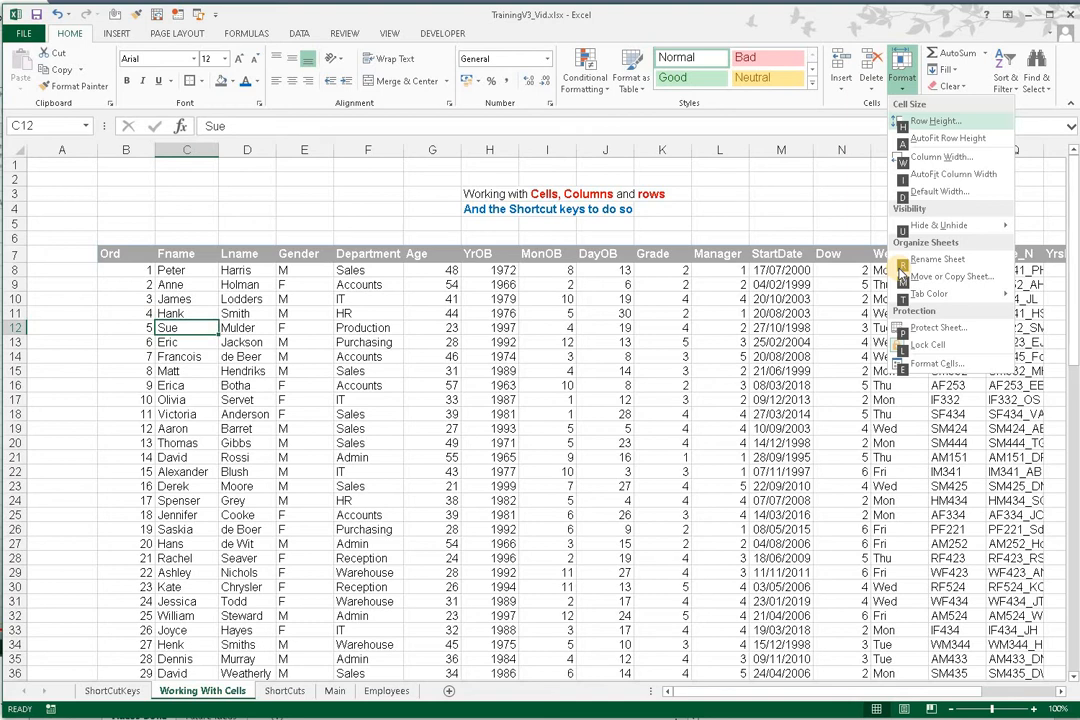
pyautogui.press('Escape')
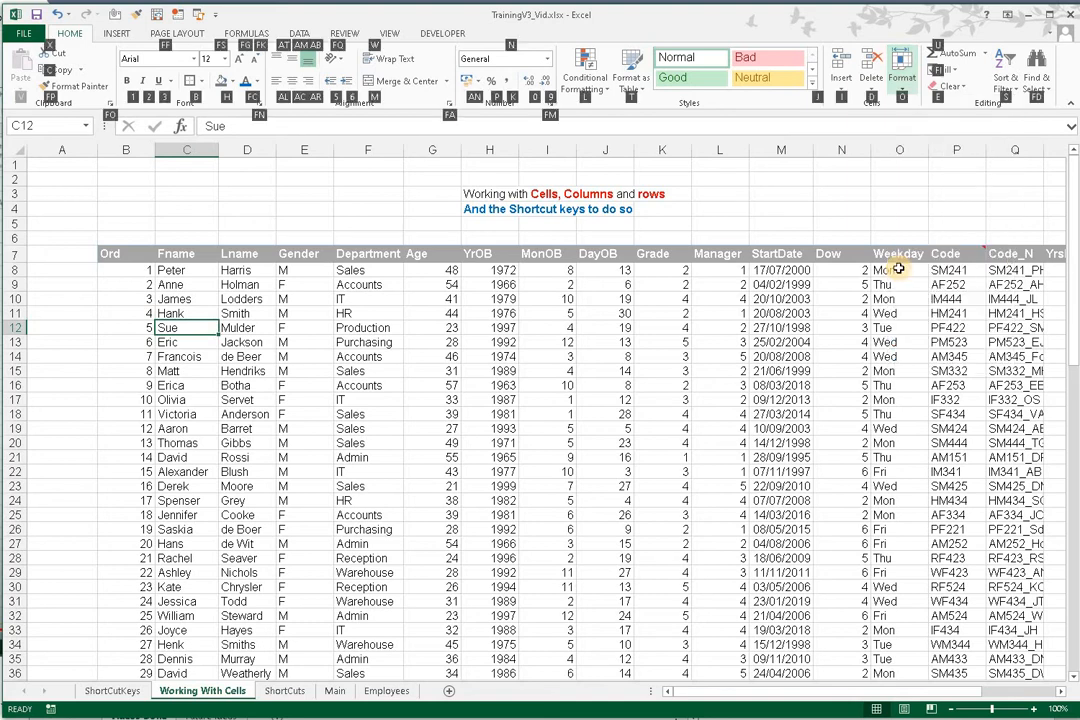
pyautogui.press('i')
pyautogui.press('s')
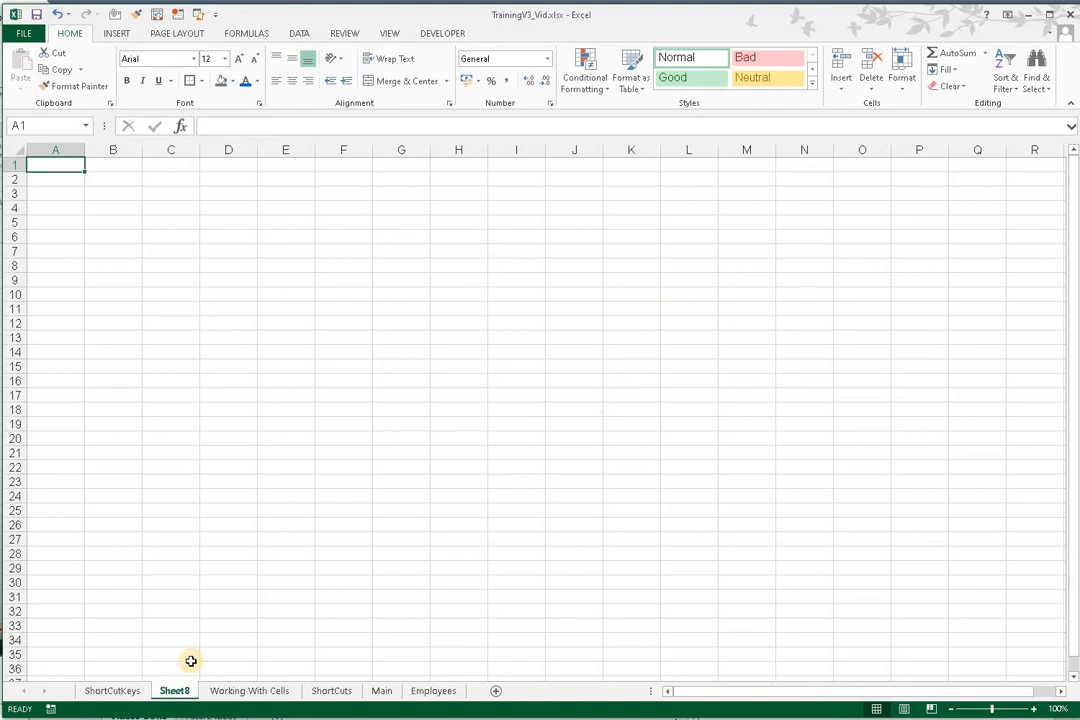
# - Rename the new blank worksheet as Test
pyautogui.hotkey('alt', 'h')
pyautogui.press('o')
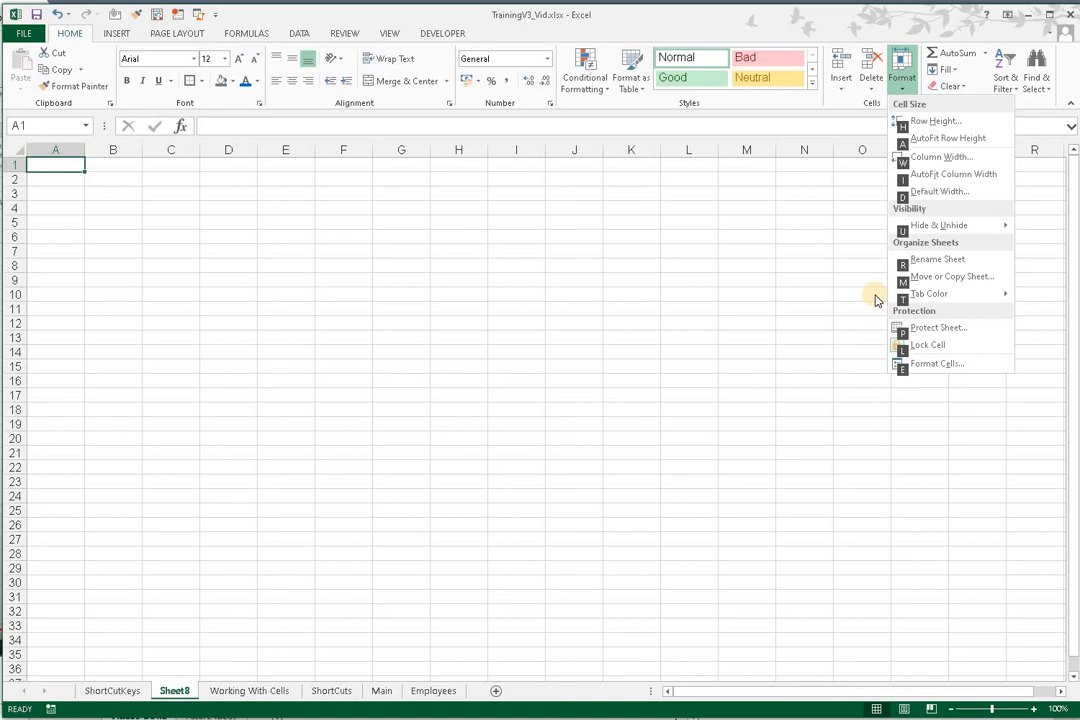
pyautogui.press('r')
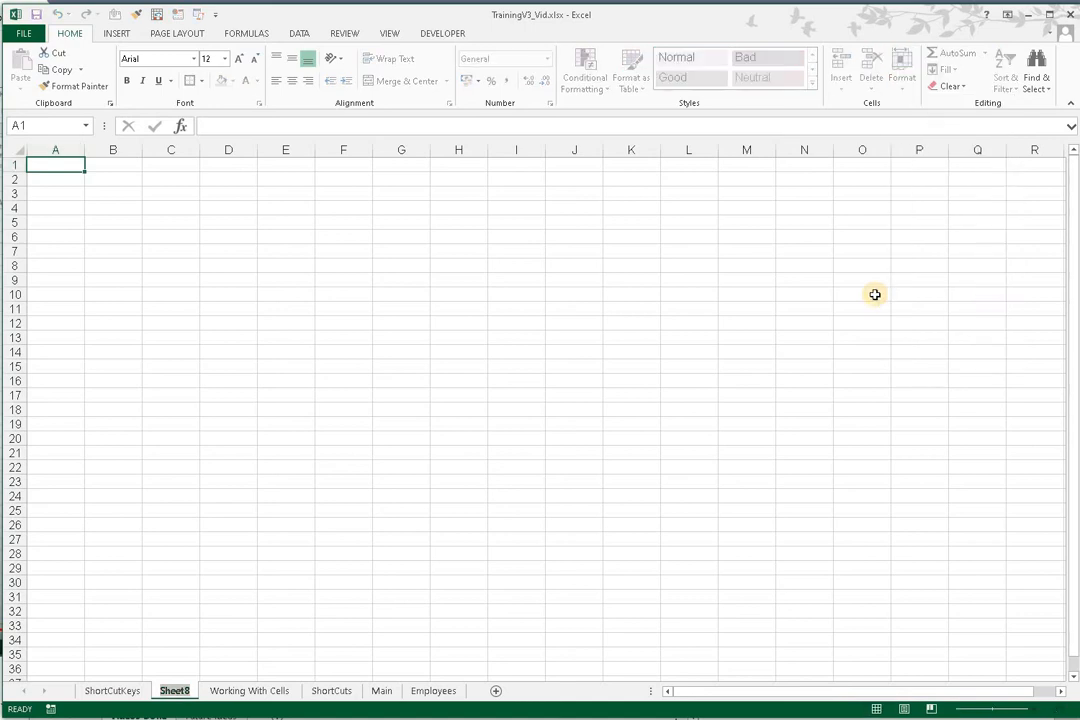
pyautogui.write('Test')
pyautogui.press('Return')
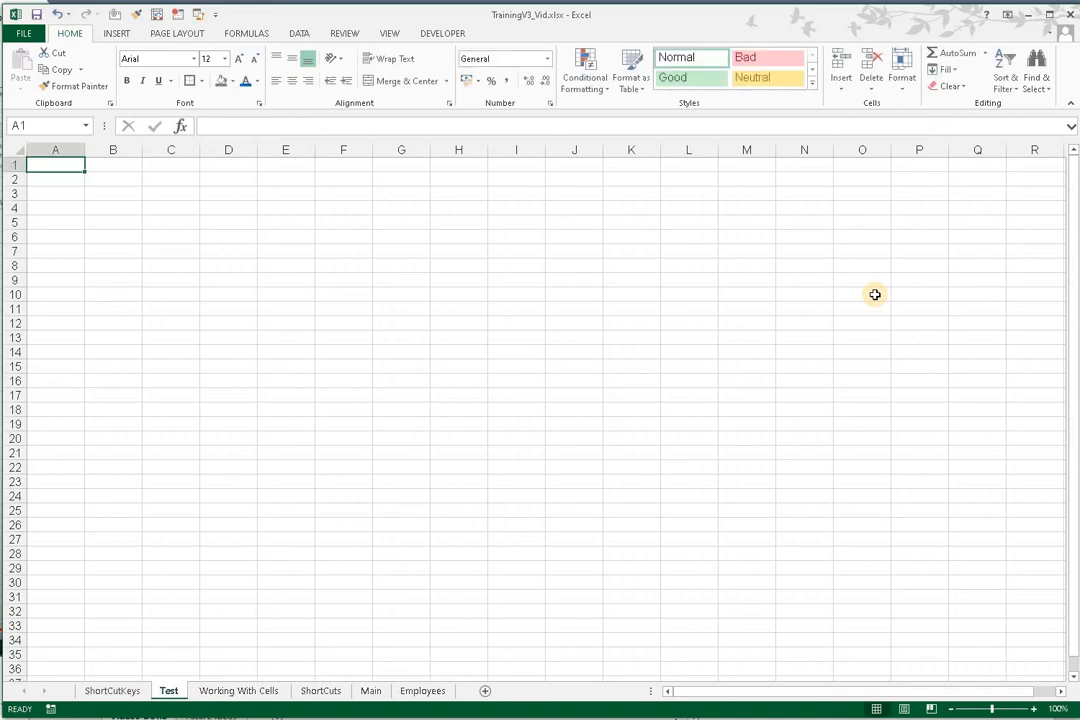
# - Set the Test sheet's tab color to red and check it from the ShortCutKeys sheet, returning to Test
pyautogui.hotkey('alt', 'h')
pyautogui.press('o')
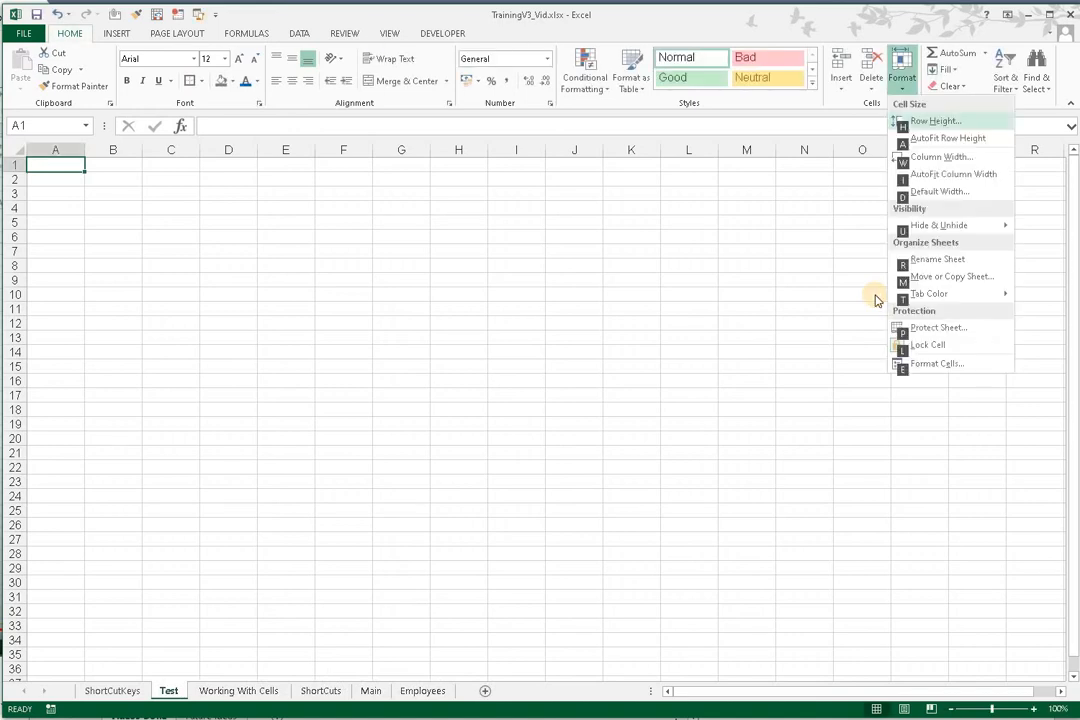
pyautogui.press('t')
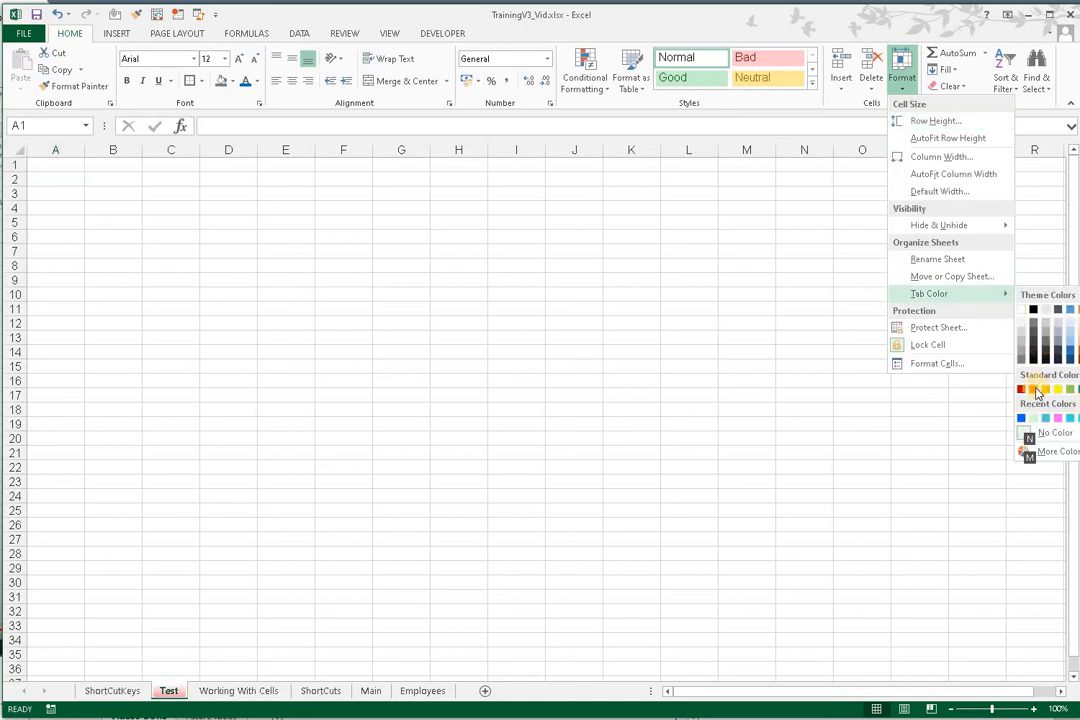
pyautogui.click(854, 387)
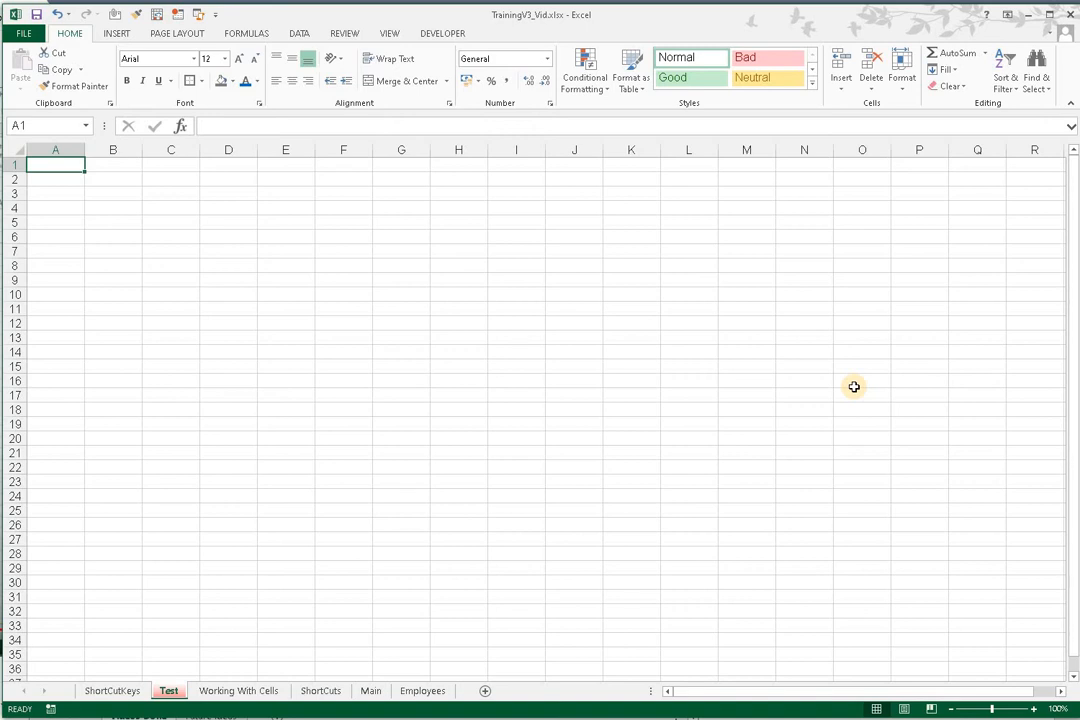
pyautogui.hotkey('ctrl', 'pageup')
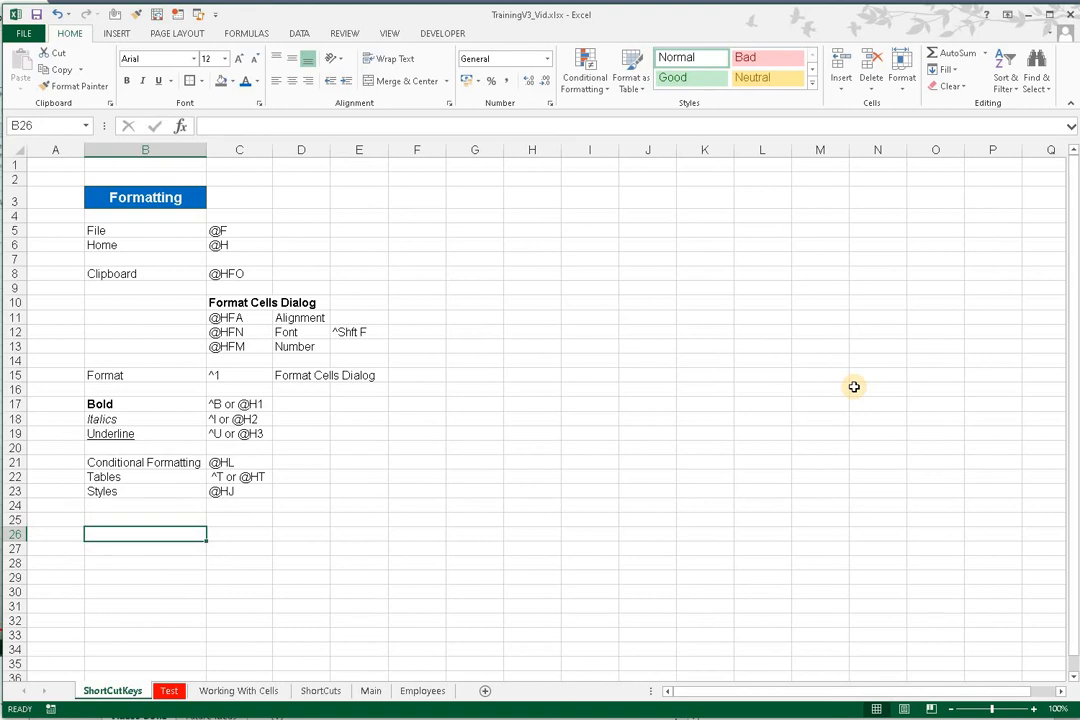
pyautogui.hotkey('ctrl', 'pagedown')
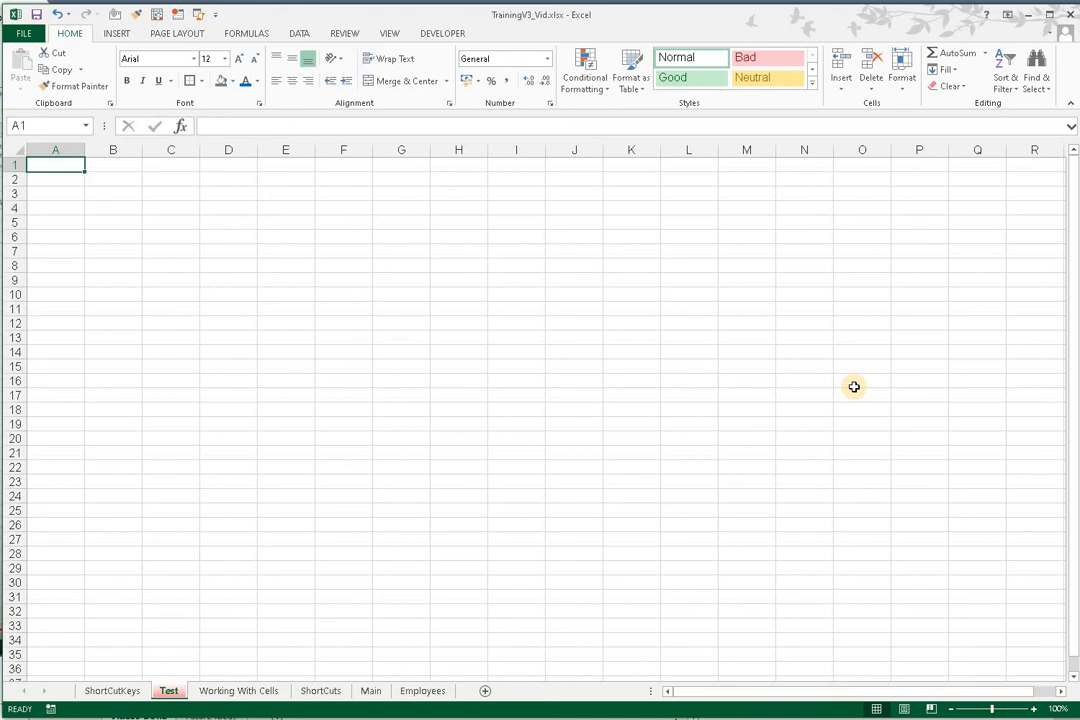
# - Delete the Test worksheet from the workbook
pyautogui.hotkey('alt', 'h')
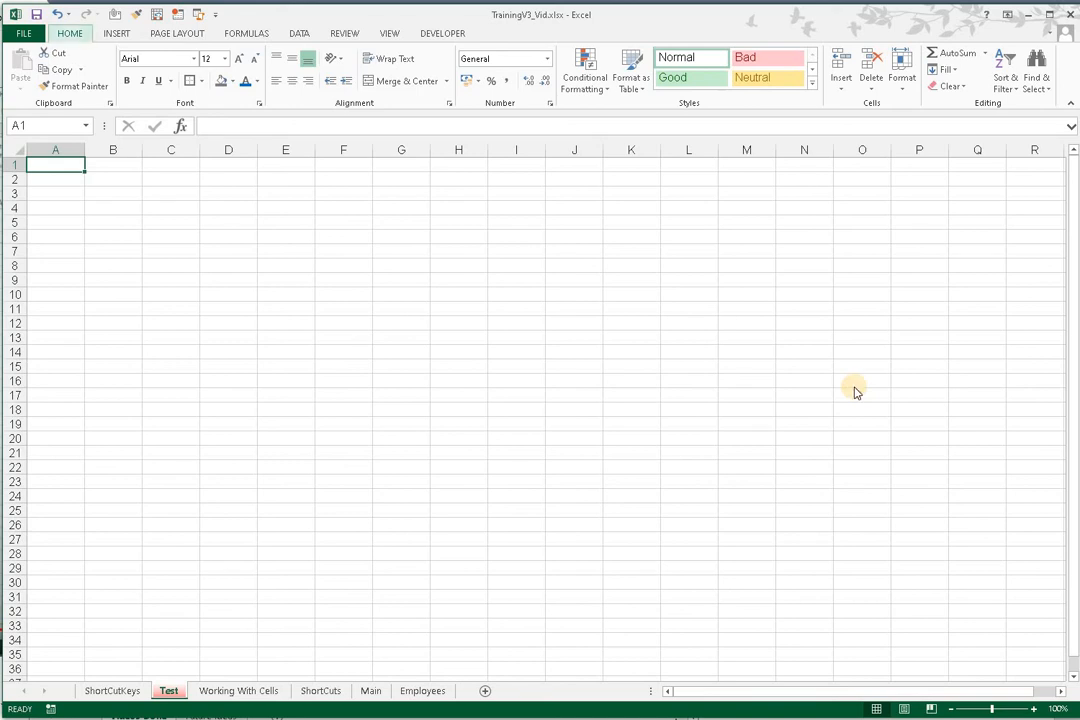
pyautogui.press('d')
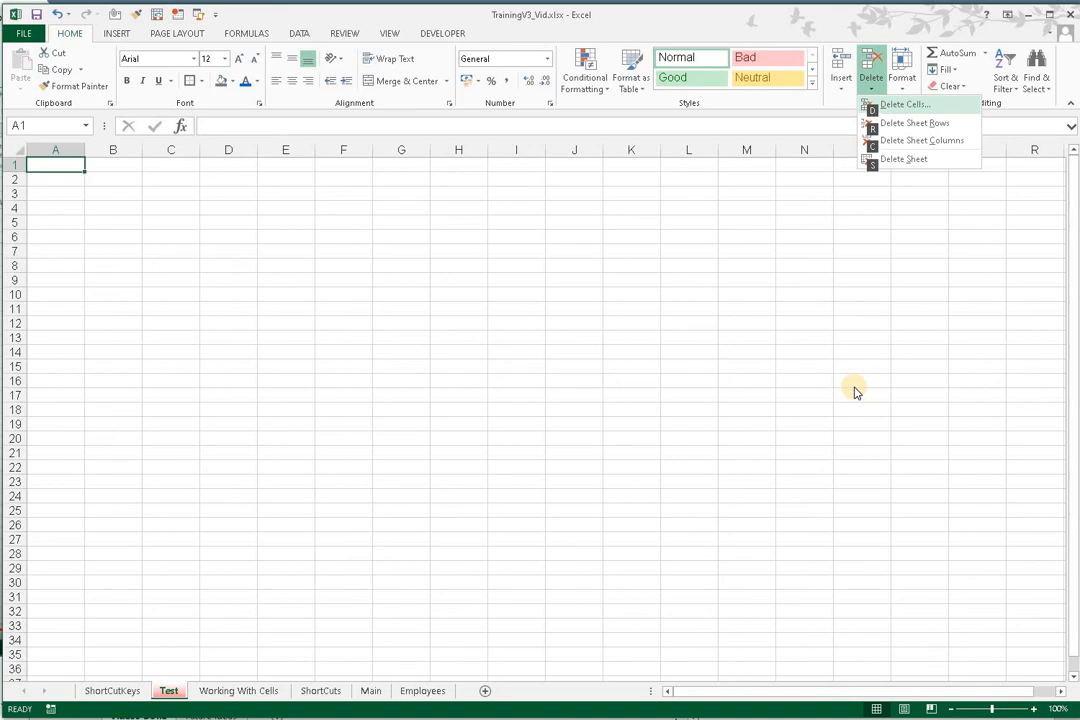
pyautogui.press('s')
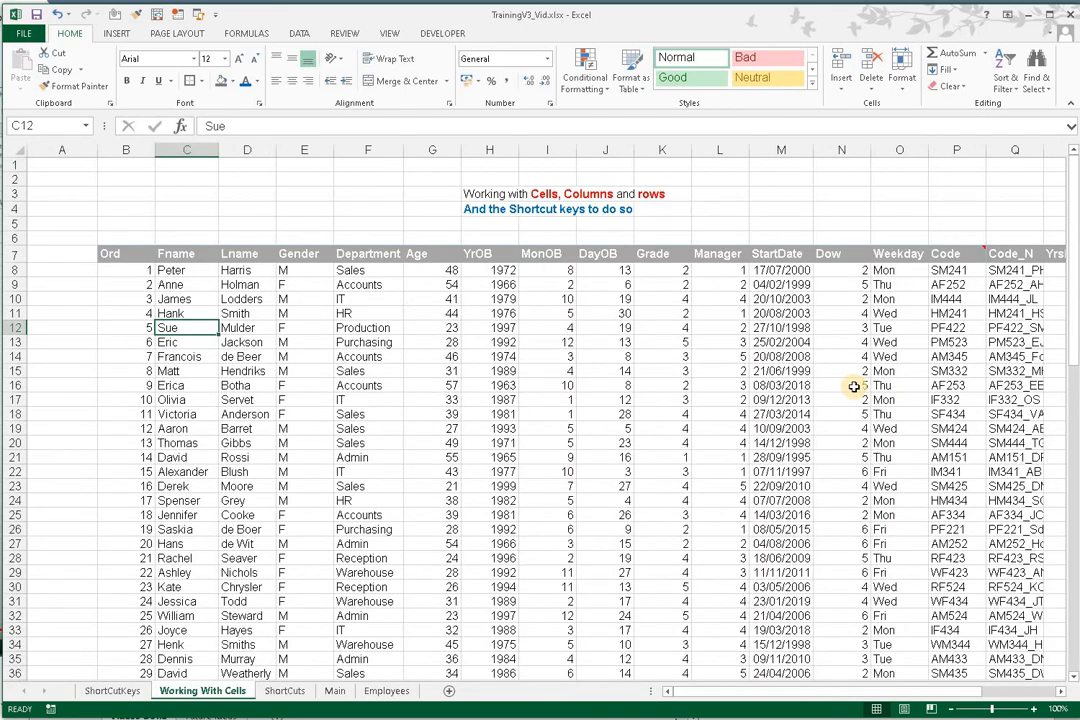